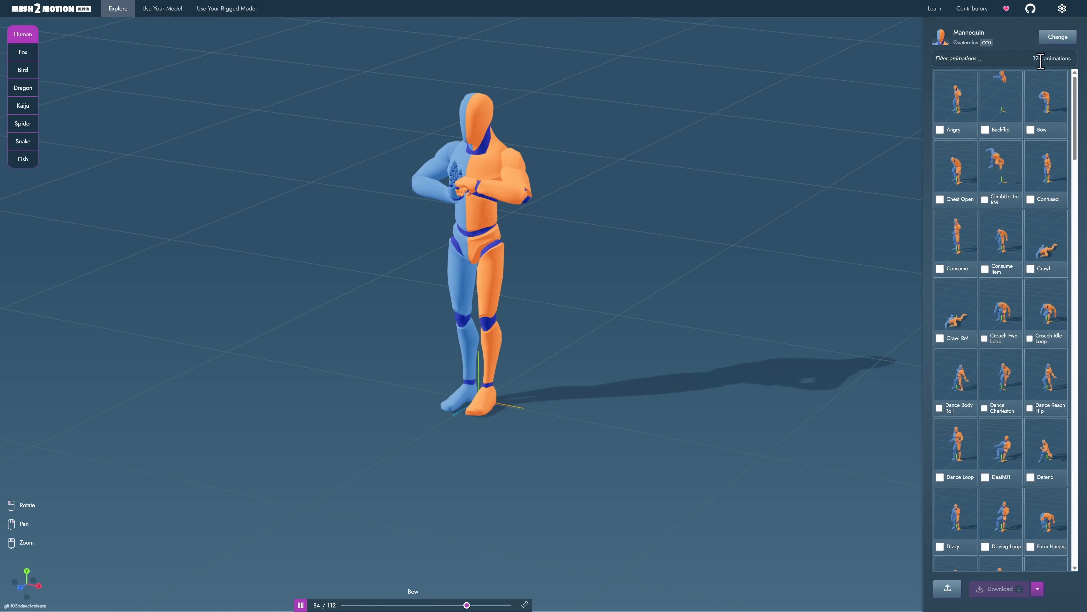
- Replace the human mannequin with the Sophia model and fit the whole character in view
{"action": "left_click", "coordinate": [1058, 38]}
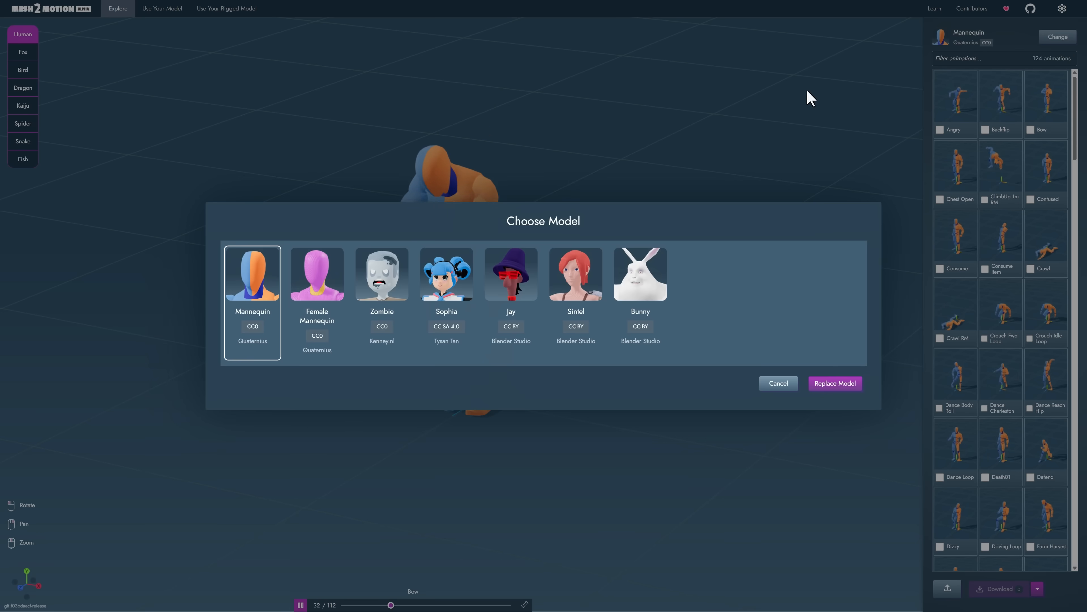
{"action": "left_click", "coordinate": [446, 277]}
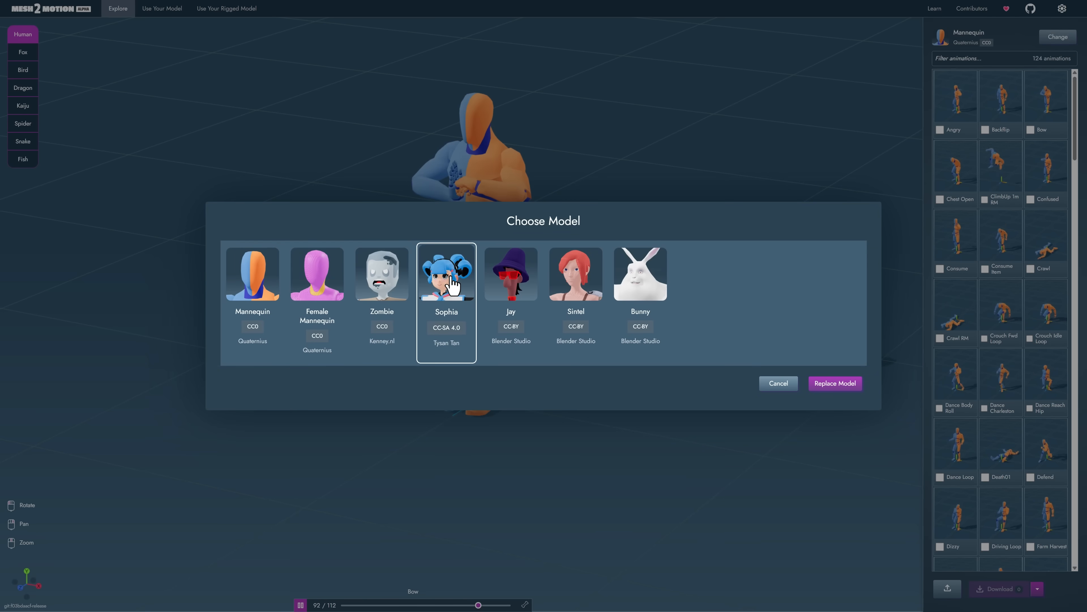
{"action": "left_click", "coordinate": [827, 385]}
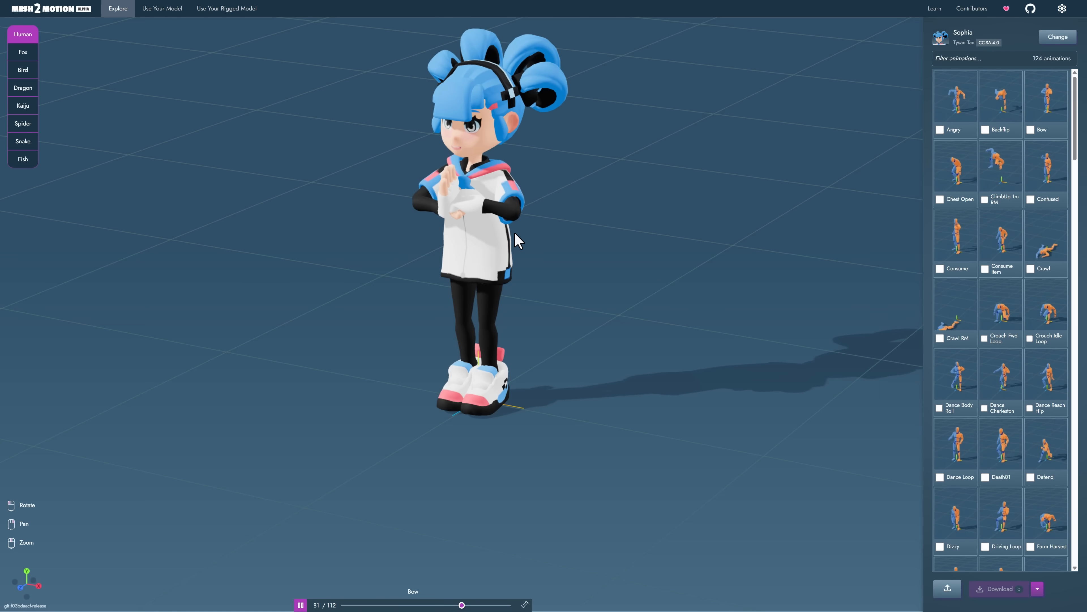
{"action": "scroll", "coordinate": [593, 386], "scroll_direction": "down", "scroll_amount": 2}
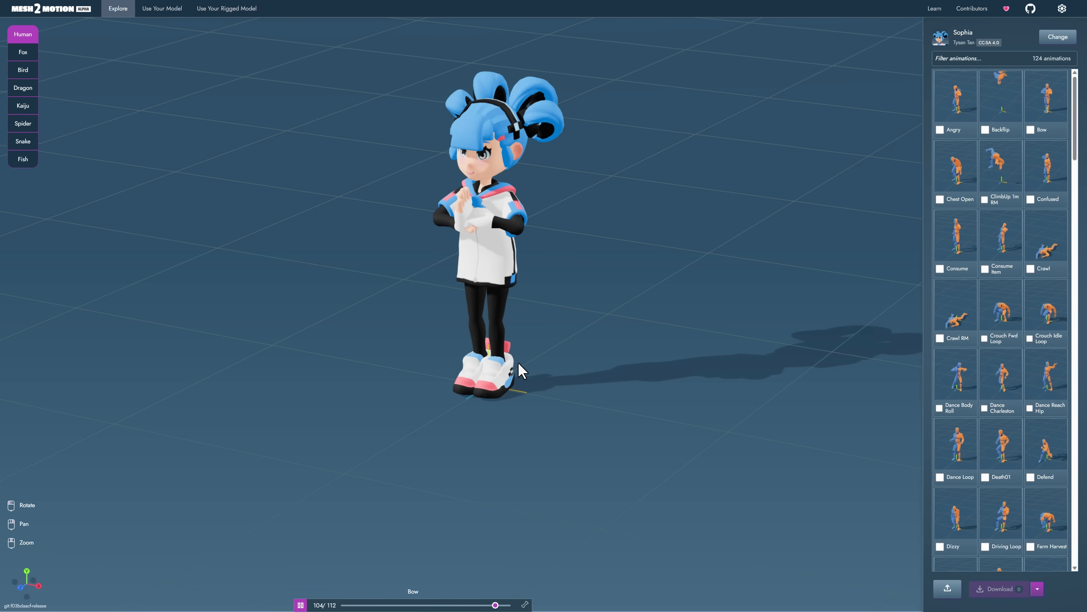
- Preview the Dance Loop, Dance Body Roll, Crawl RM and Death01 animations on Sophia
{"action": "left_click", "coordinate": [958, 459]}
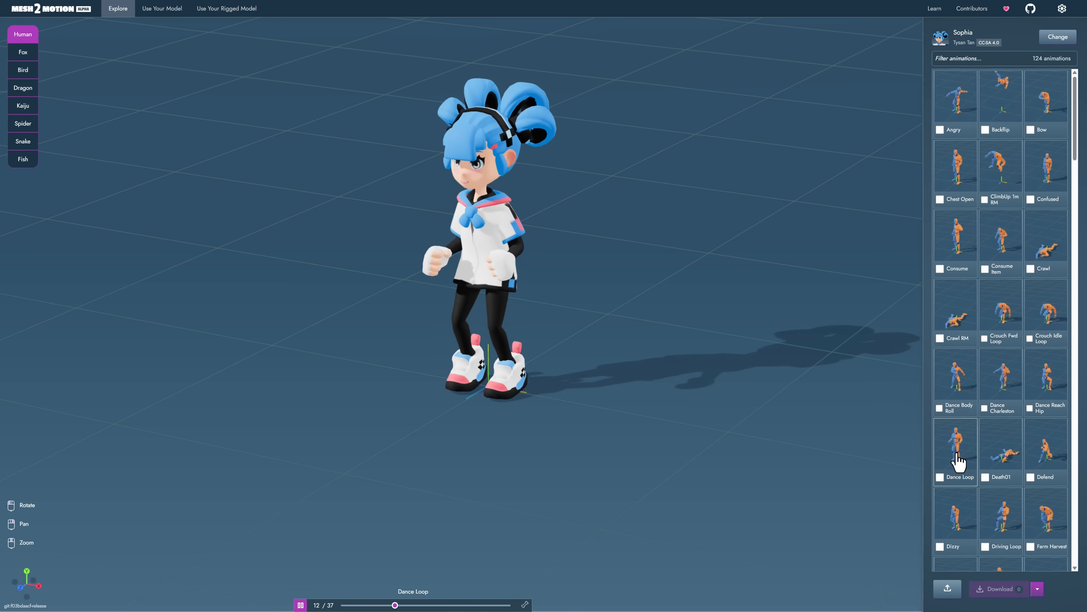
{"action": "left_click", "coordinate": [960, 371]}
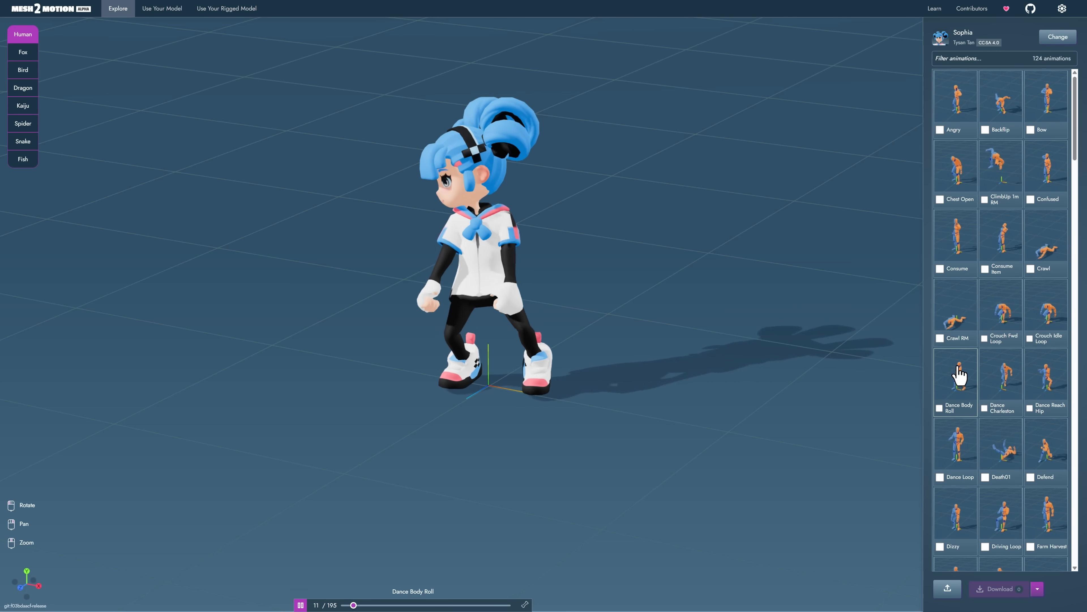
{"action": "left_click", "coordinate": [953, 321]}
{"action": "left_click", "coordinate": [996, 466]}
- Preview the Dizzy and Driving Loop animations on Sophia
{"action": "scroll", "coordinate": [996, 466], "scroll_direction": "down", "scroll_amount": 2}
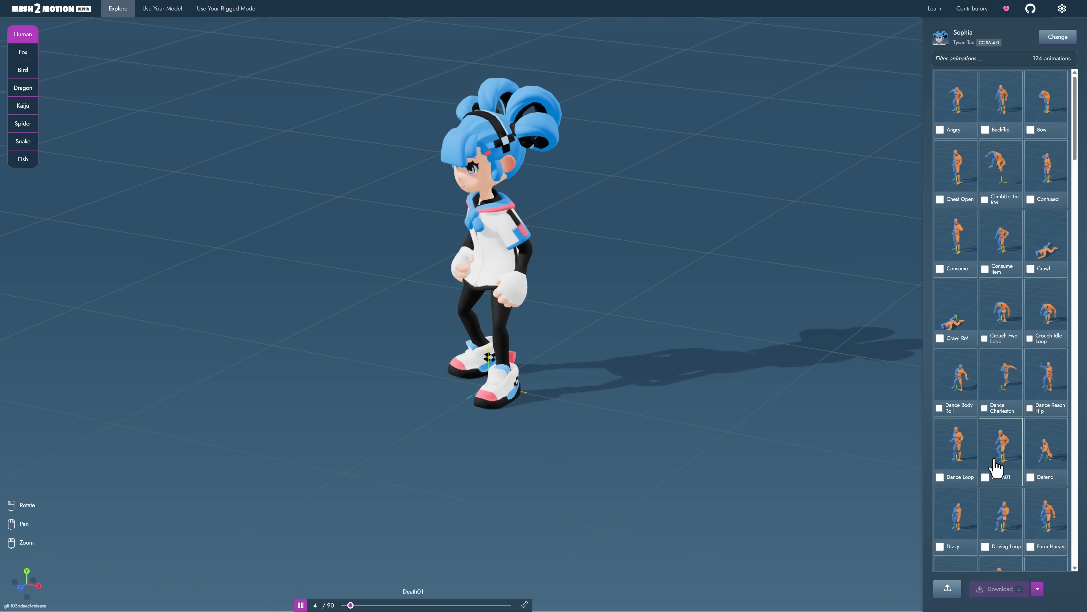
{"action": "scroll", "coordinate": [1007, 466], "scroll_direction": "down", "scroll_amount": 2}
{"action": "left_click", "coordinate": [961, 359]}
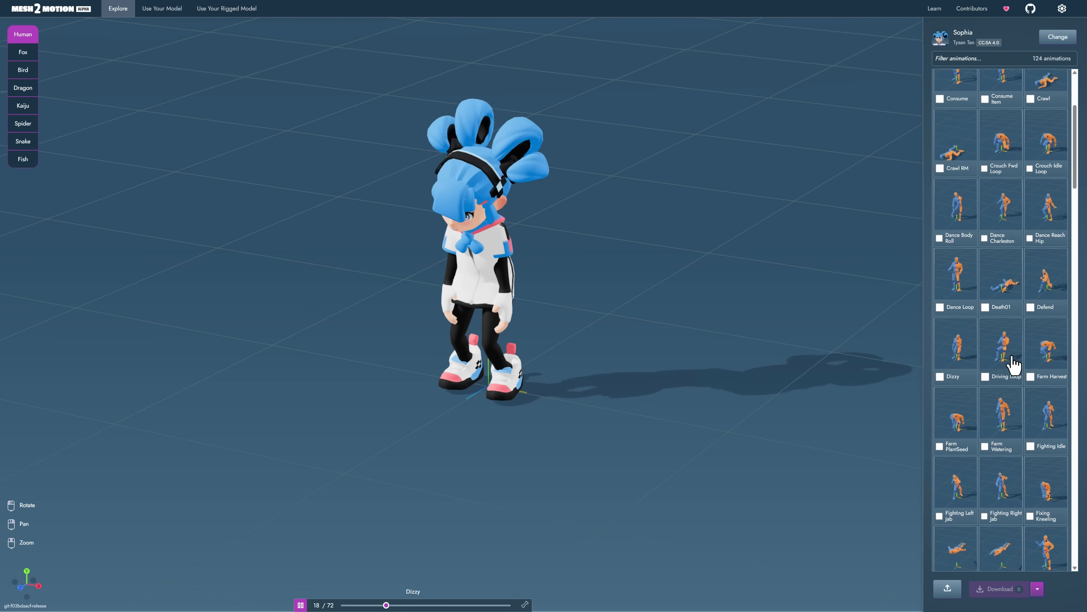
{"action": "left_click", "coordinate": [1012, 373]}
{"action": "scroll", "coordinate": [1020, 434], "scroll_direction": "down", "scroll_amount": 1}
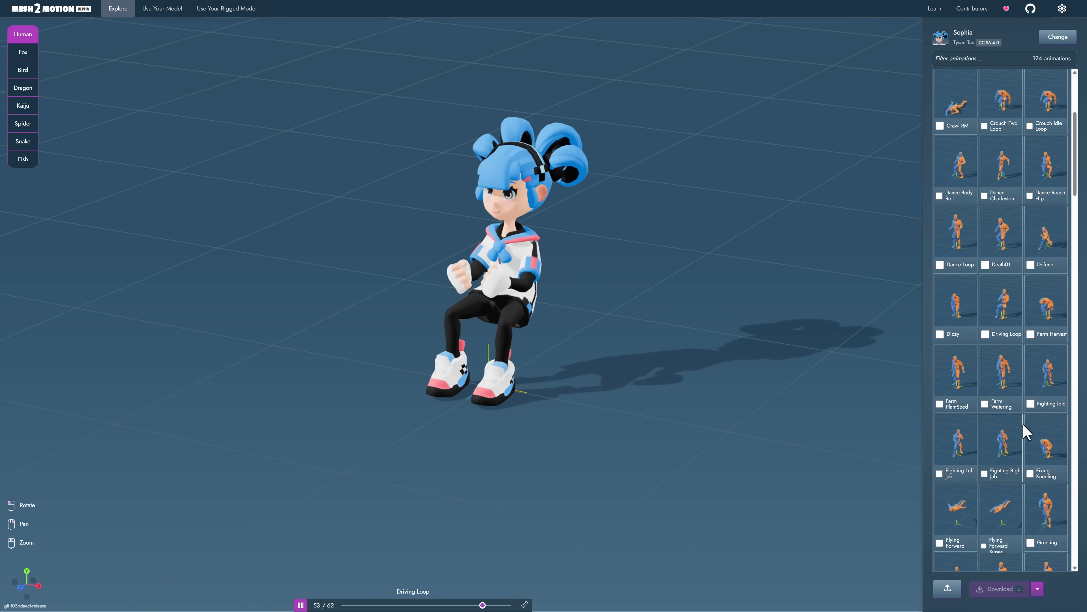
- Preview the Head Nod, Idle Rail Call, Idle Shield Loop, Jumping Jacks, Jump Start and Melee Hook Rec animations on Sophia
{"action": "scroll", "coordinate": [1023, 423], "scroll_direction": "down", "scroll_amount": 4}
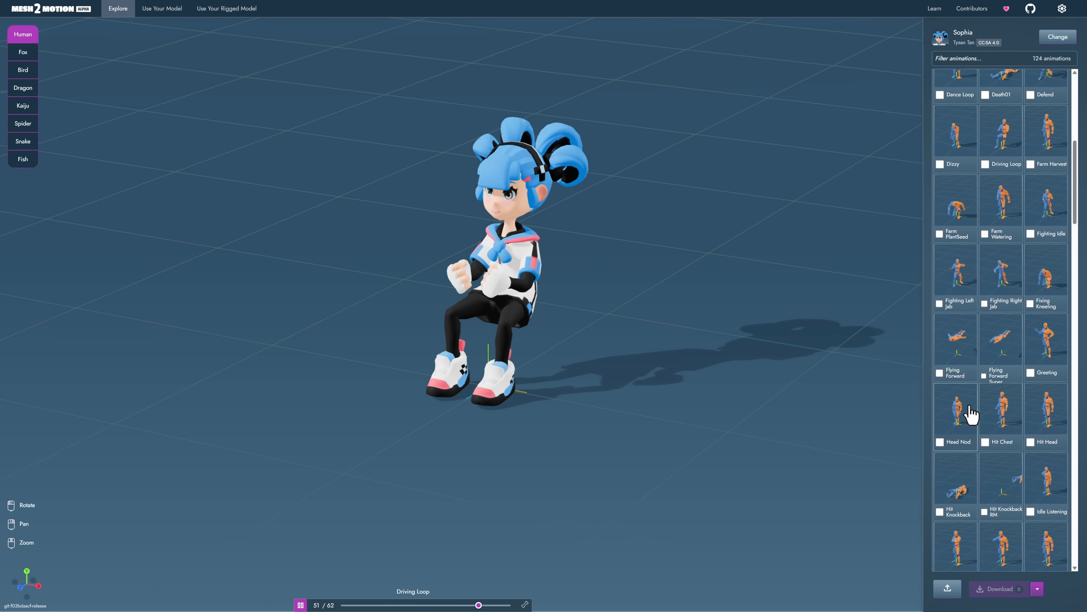
{"action": "left_click", "coordinate": [971, 414]}
{"action": "scroll", "coordinate": [971, 412], "scroll_direction": "down", "scroll_amount": 6}
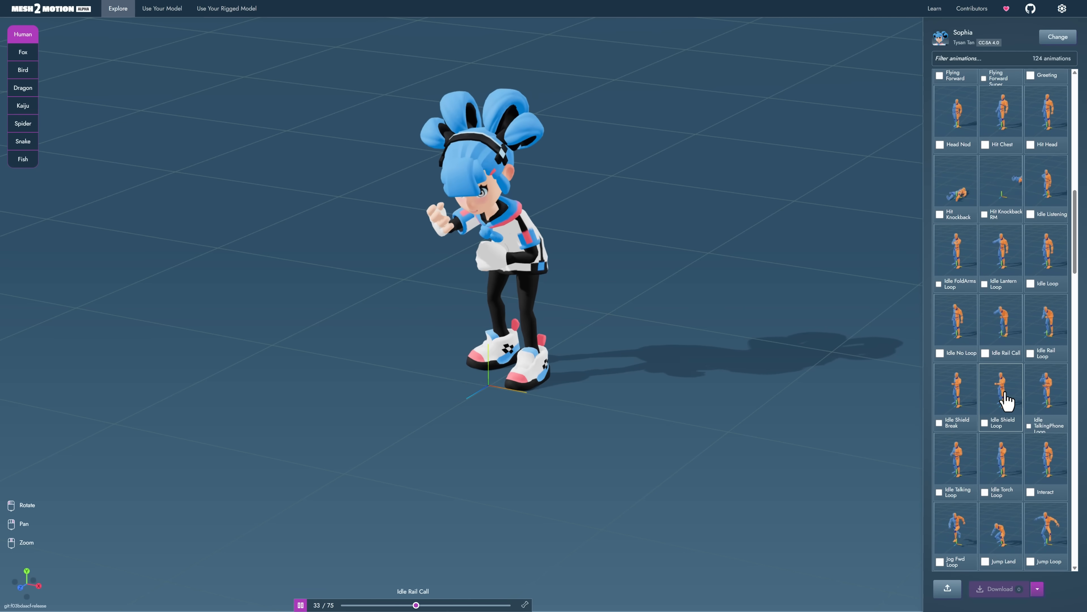
{"action": "scroll", "coordinate": [1006, 401], "scroll_direction": "down", "scroll_amount": 4}
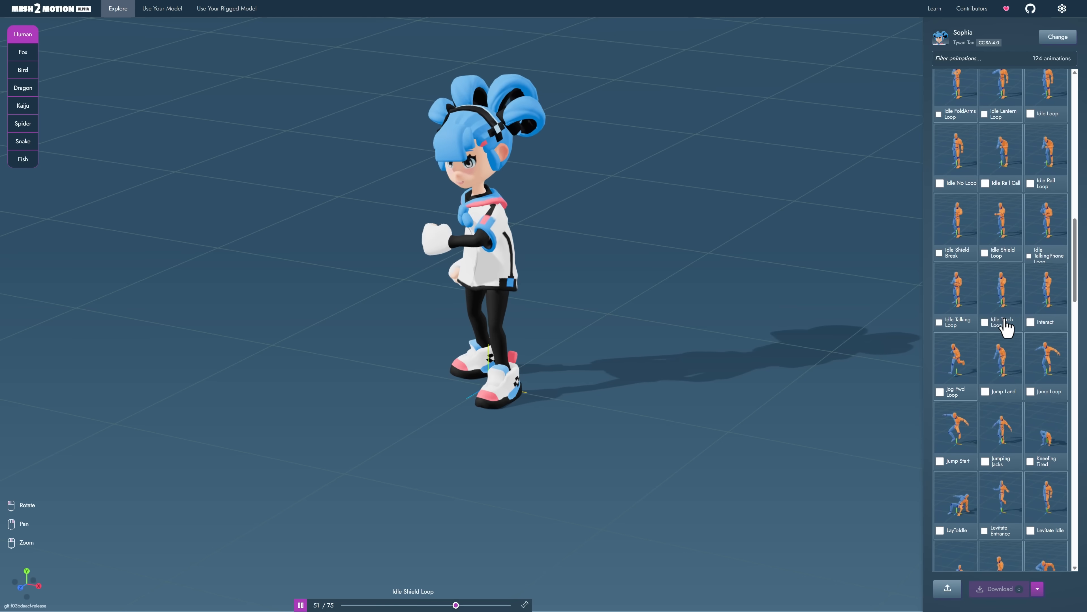
{"action": "left_click", "coordinate": [1006, 323]}
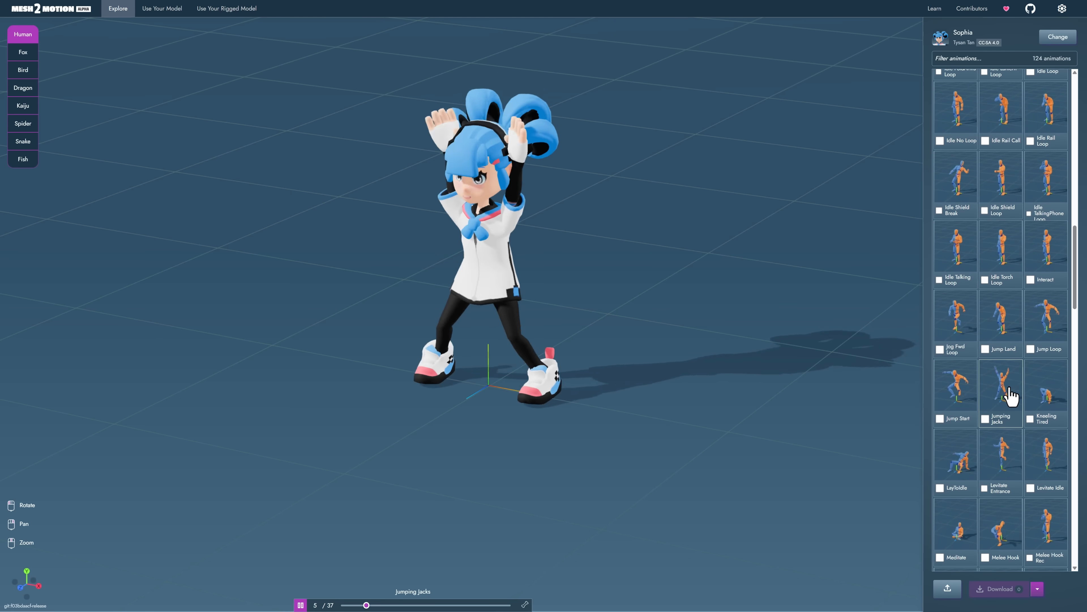
{"action": "left_click", "coordinate": [966, 397]}
{"action": "scroll", "coordinate": [980, 400], "scroll_direction": "down", "scroll_amount": 4}
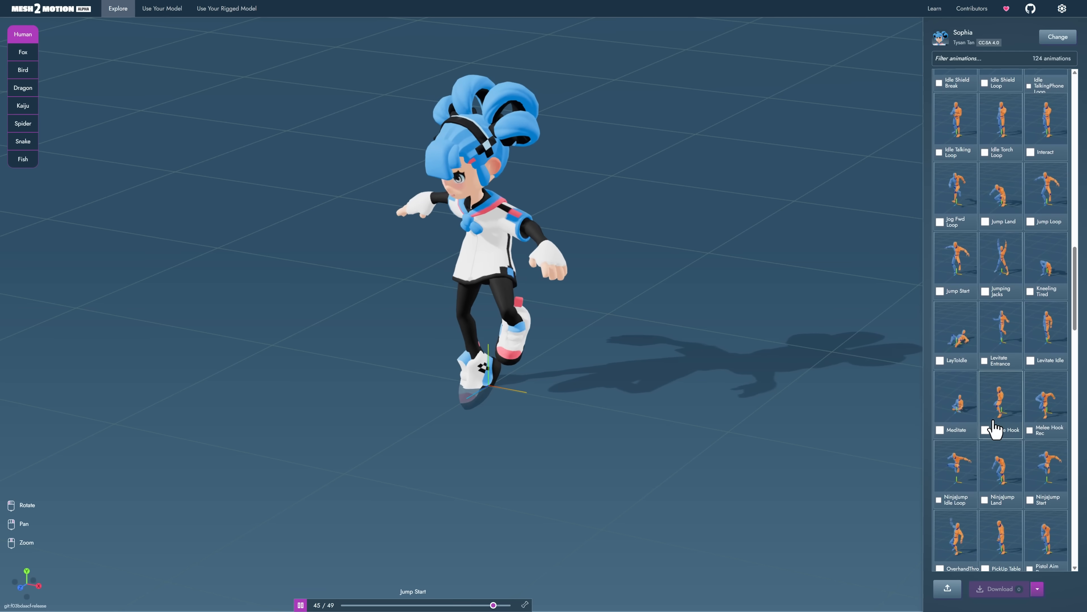
{"action": "left_click", "coordinate": [1002, 320]}
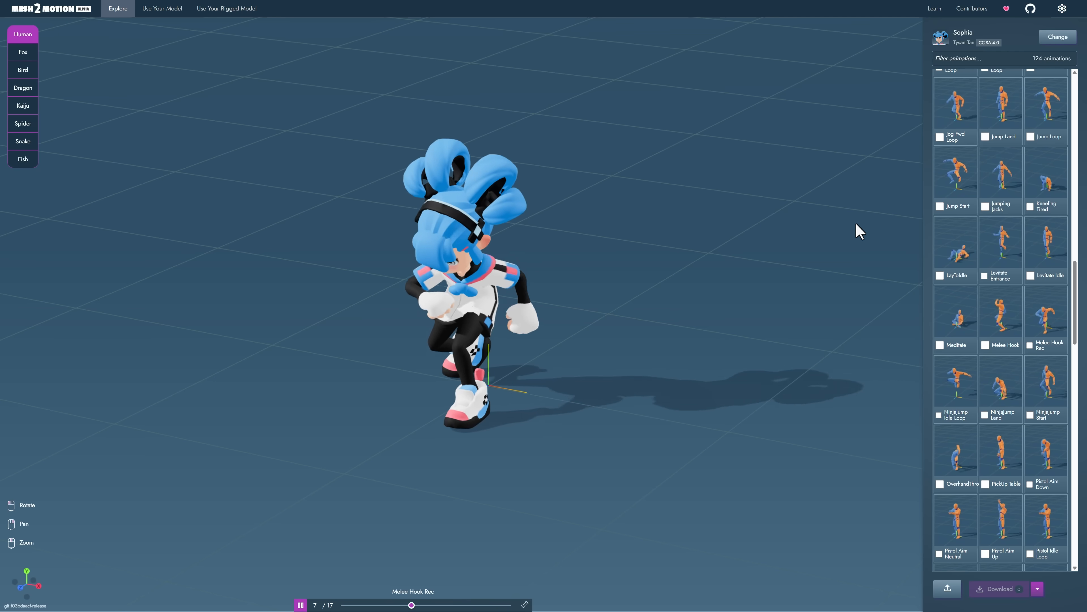
- Browse the Fox and Bird rigs, swapping the seagull for the Bald Eagle and previewing its Glide animation
{"action": "left_click", "coordinate": [27, 59]}
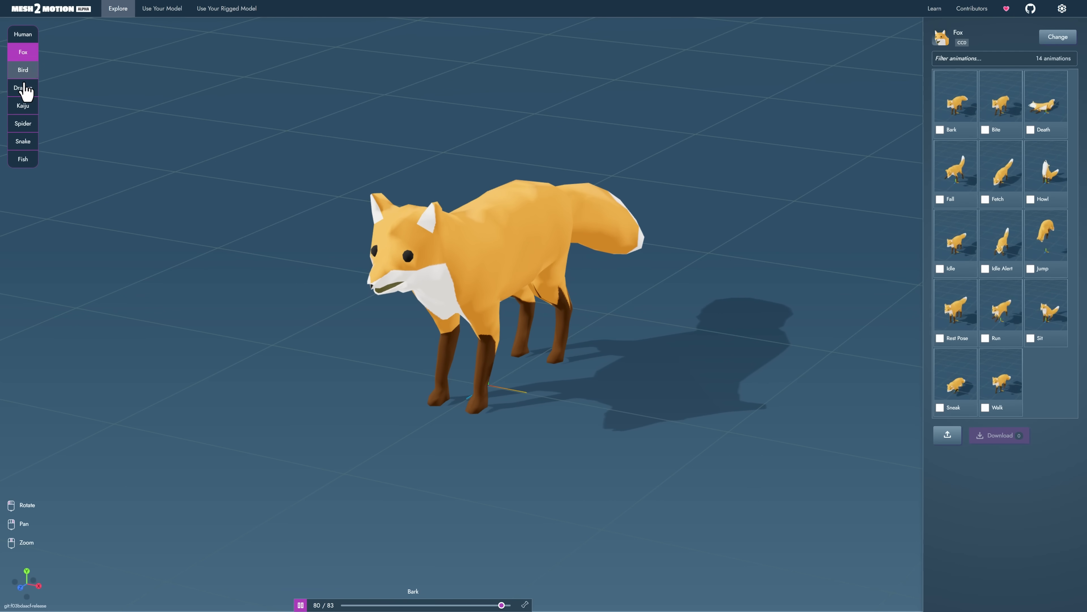
{"action": "left_click", "coordinate": [30, 72]}
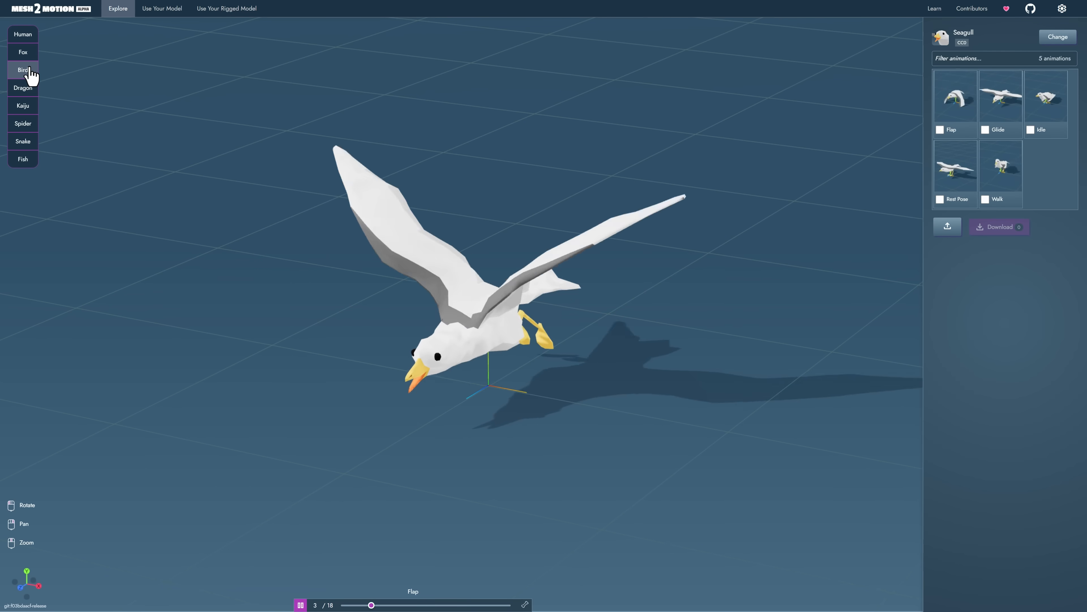
{"action": "left_click", "coordinate": [1059, 40]}
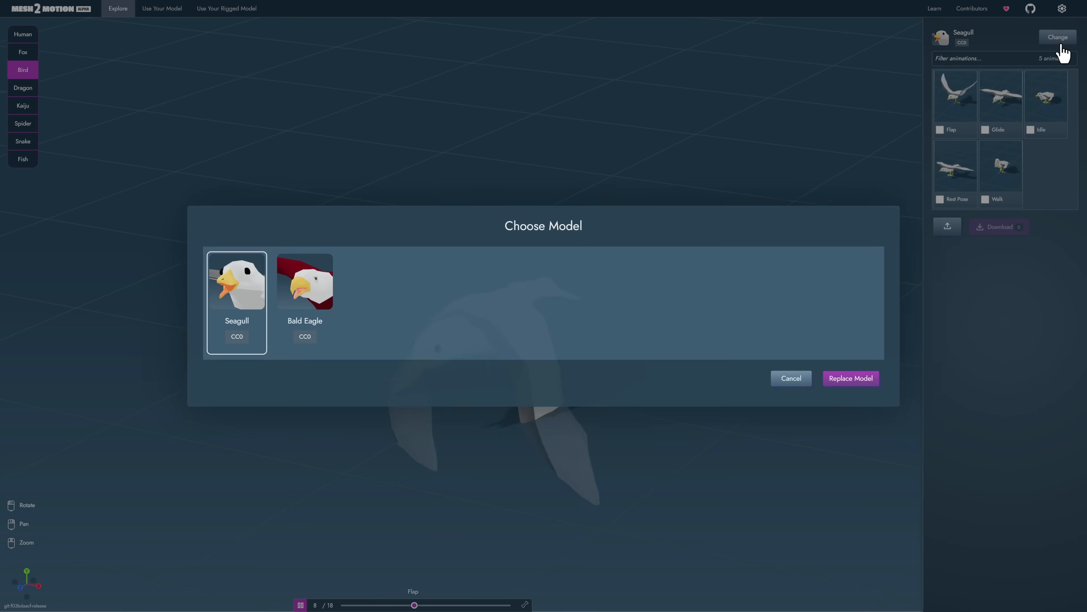
{"action": "left_click", "coordinate": [326, 286]}
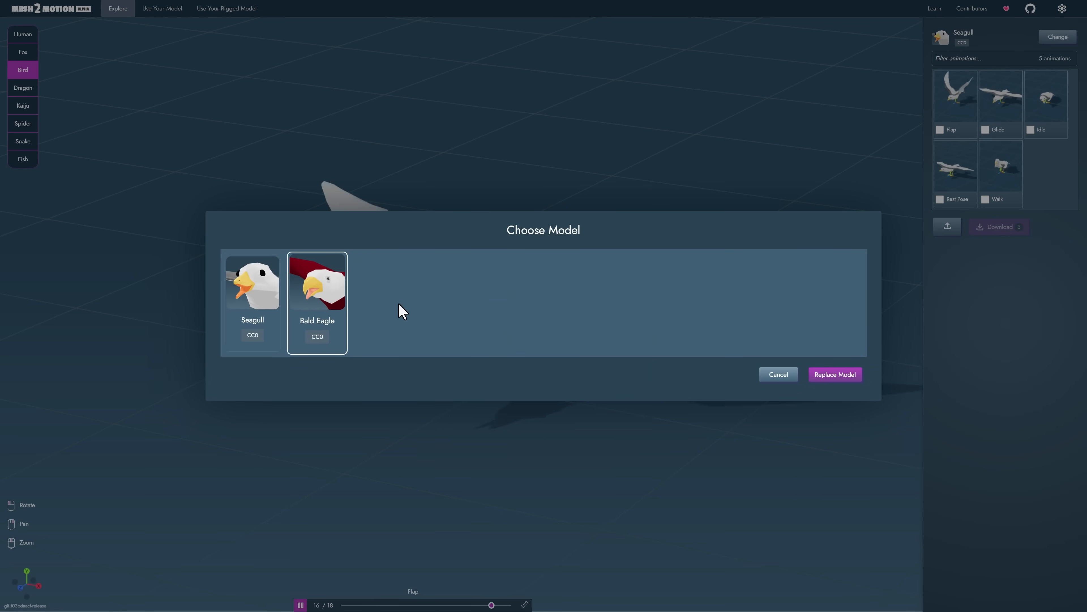
{"action": "left_click", "coordinate": [821, 377]}
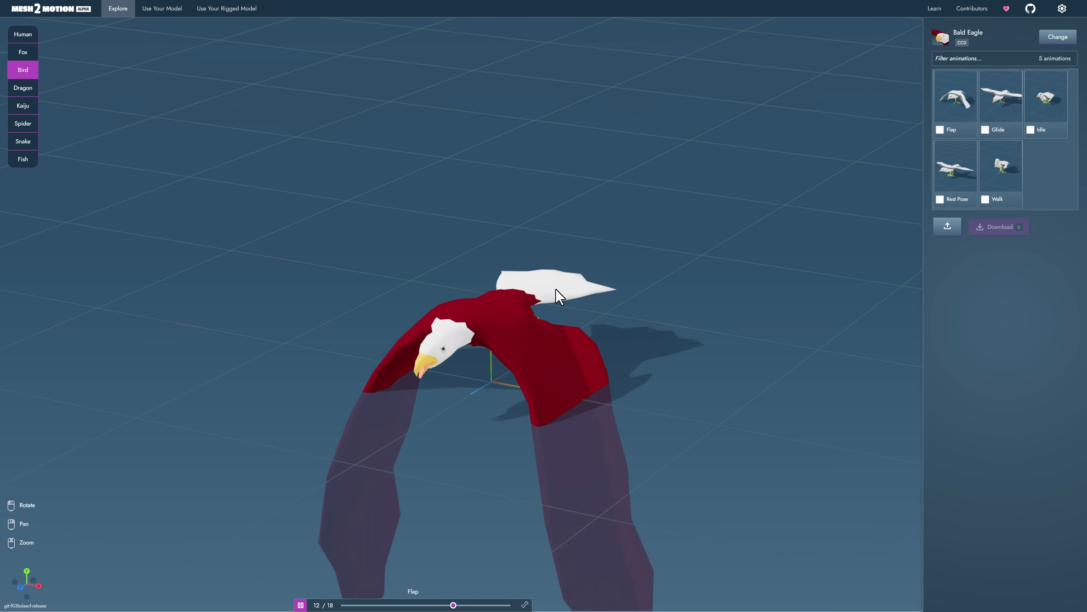
{"action": "left_click", "coordinate": [1006, 107]}
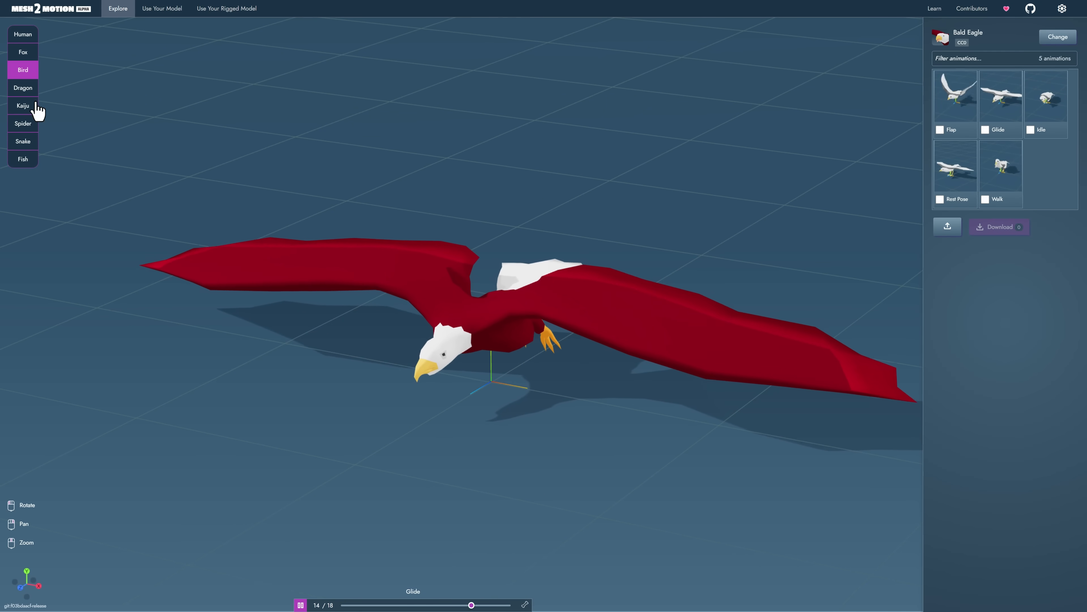
- Browse the Dragon, Kaiju, Spider and Snake rigs, previewing the Kaiju's Death animation
{"action": "left_click", "coordinate": [26, 91]}
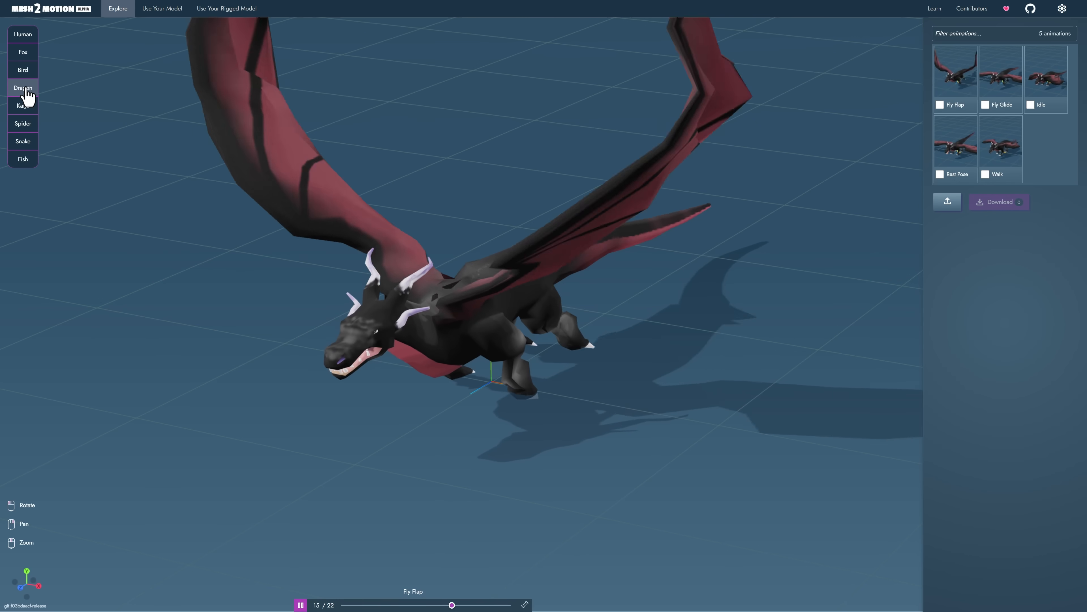
{"action": "left_click", "coordinate": [23, 105]}
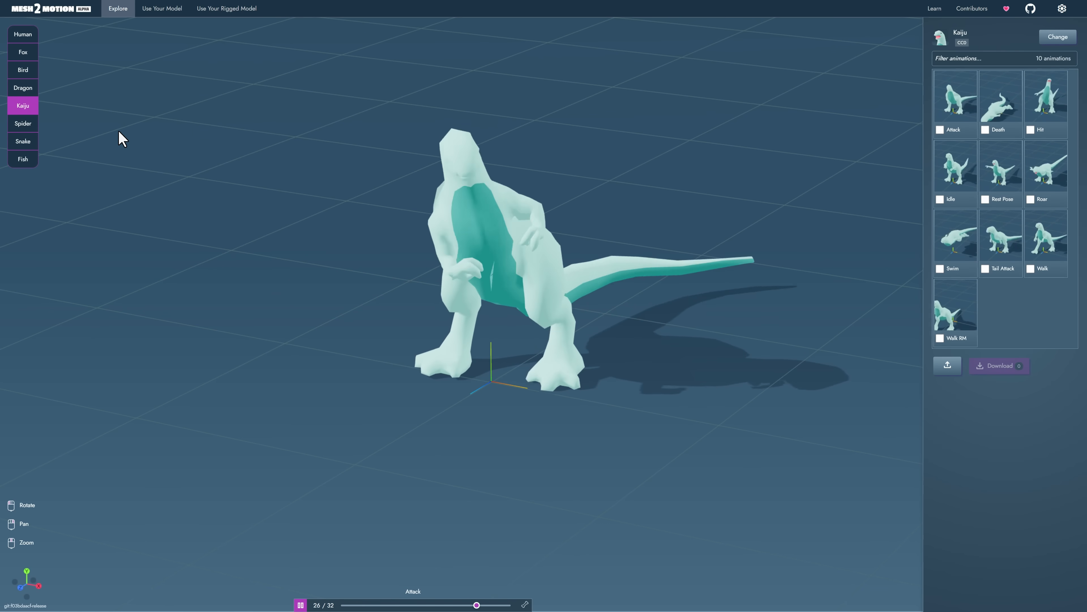
{"action": "left_click", "coordinate": [1007, 97]}
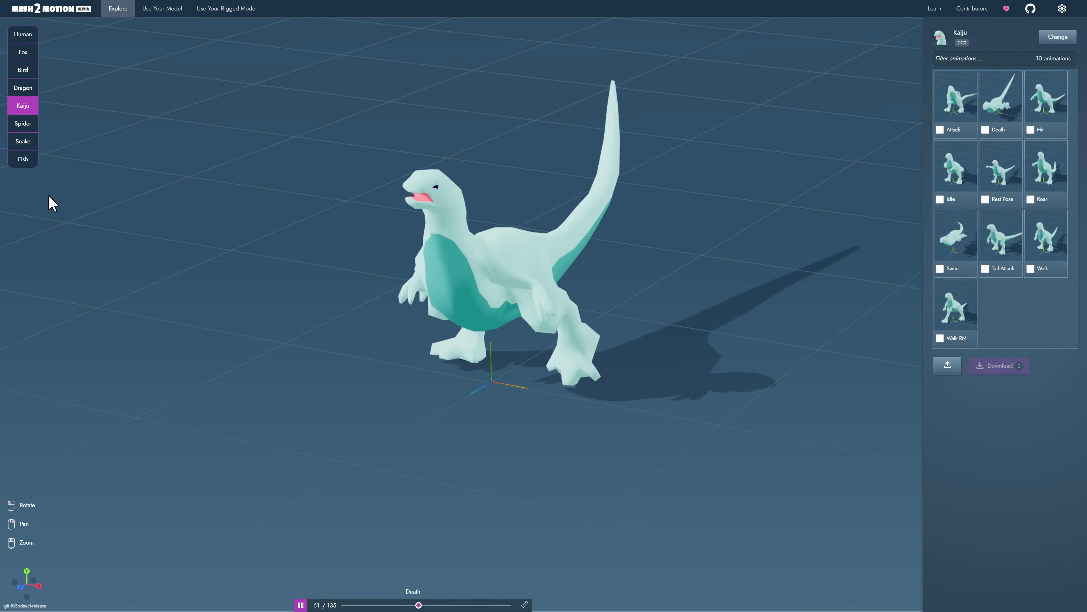
{"action": "left_click", "coordinate": [23, 124]}
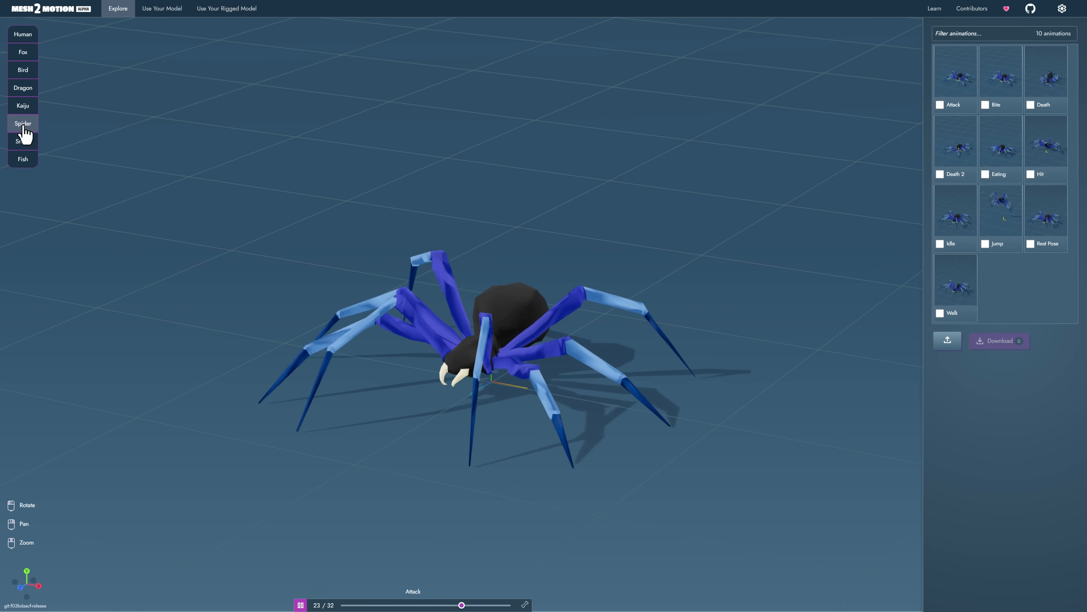
{"action": "left_click", "coordinate": [25, 143]}
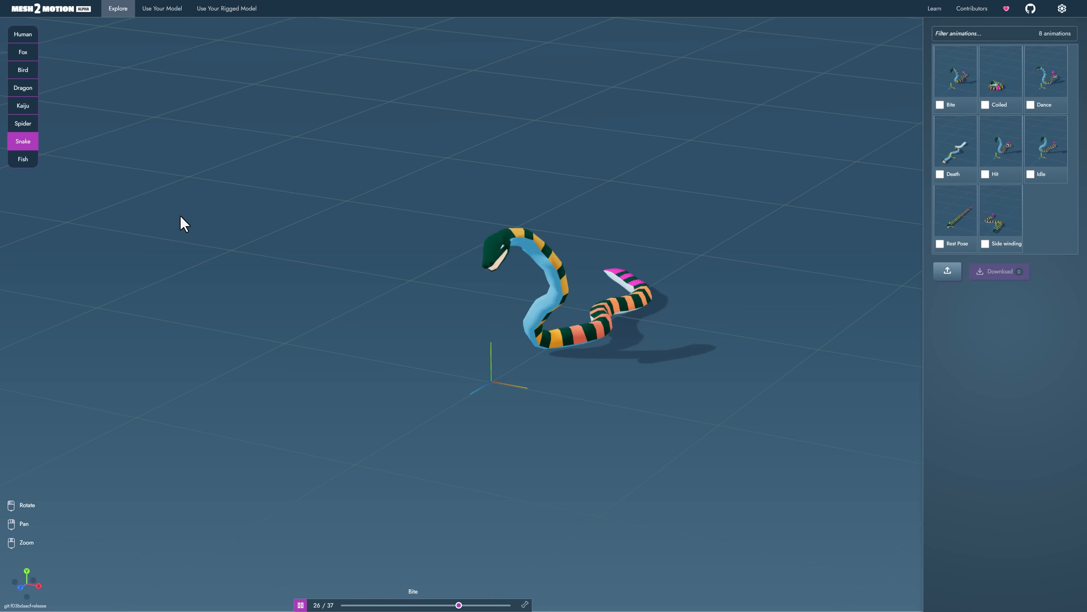
- Load the Fish rig and preview the shark's Dead Floating, Hit, Swim Horizontal, Rest Pose and Idle animations
{"action": "left_click", "coordinate": [23, 159]}
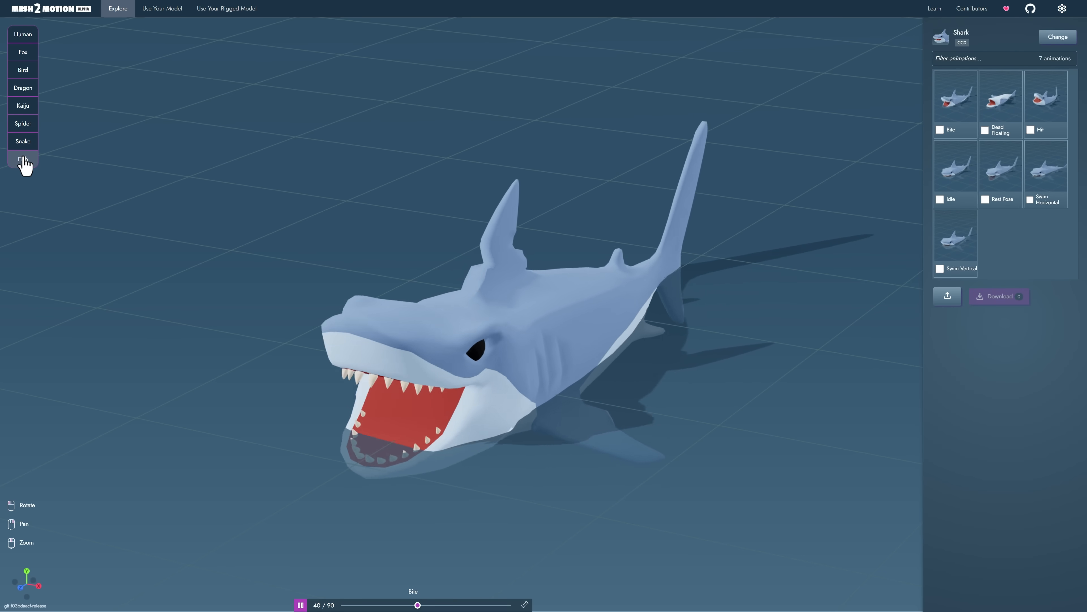
{"action": "left_click", "coordinate": [992, 113]}
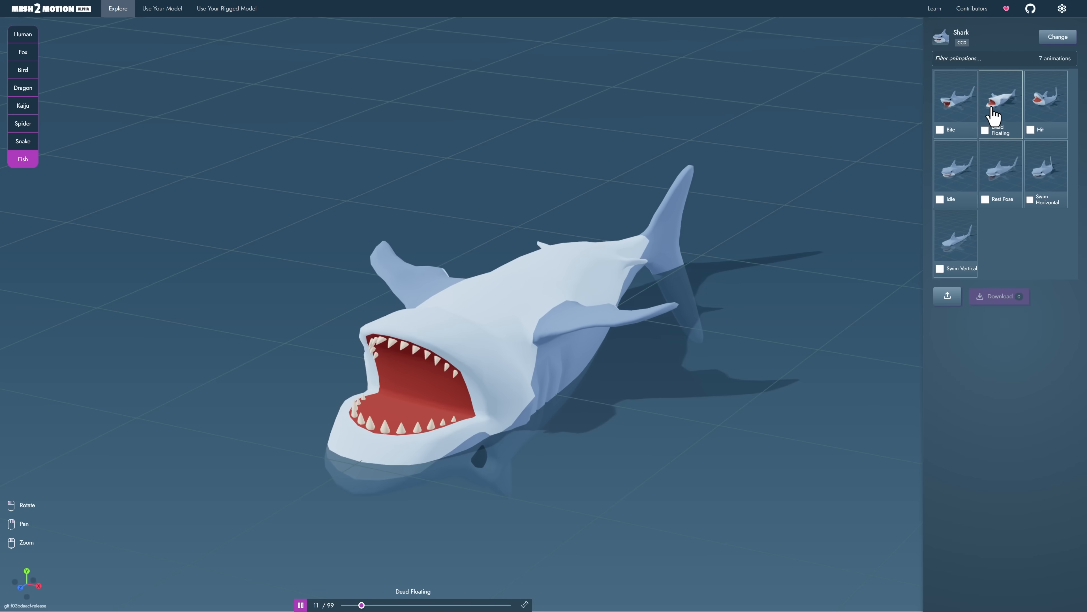
{"action": "left_click", "coordinate": [1040, 116]}
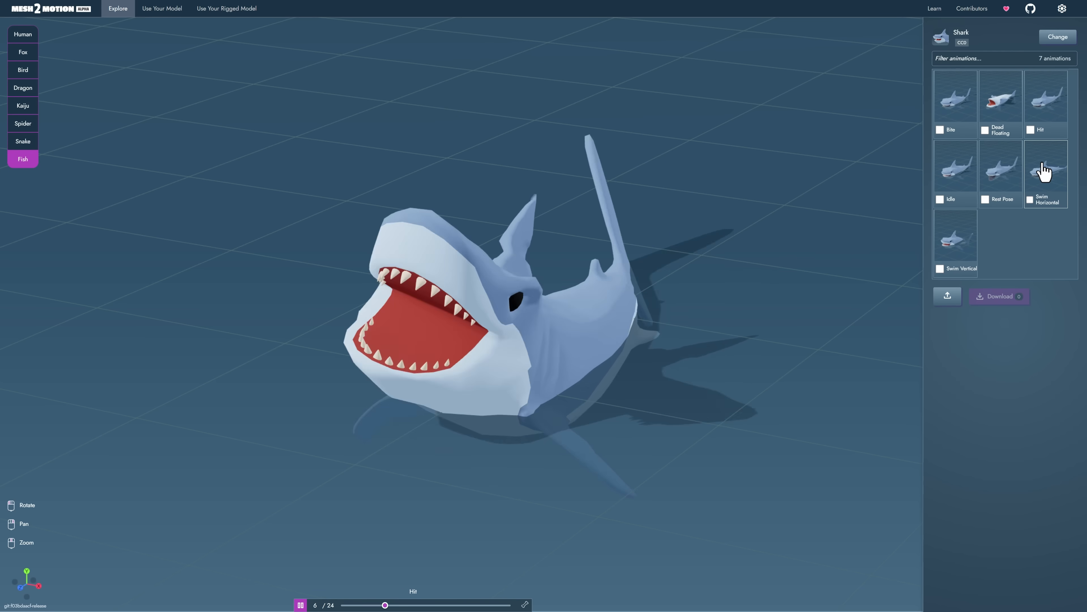
{"action": "left_click", "coordinate": [1045, 173]}
{"action": "left_click", "coordinate": [1007, 171]}
{"action": "left_click", "coordinate": [950, 171]}
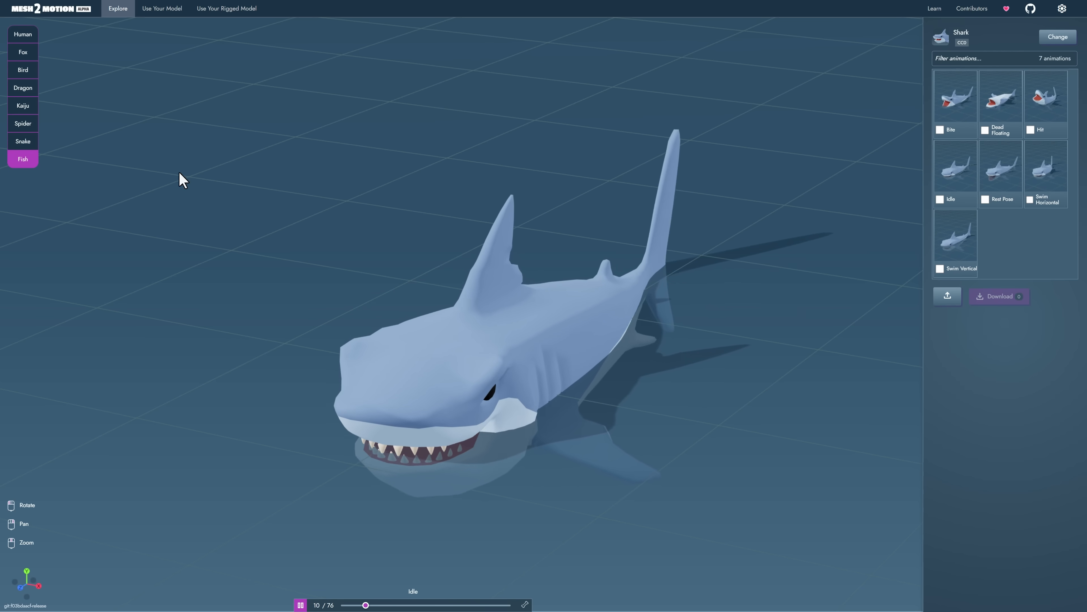
- Return to the Human rig and preview the Bow animation on the mannequin
{"action": "left_click", "coordinate": [21, 35]}
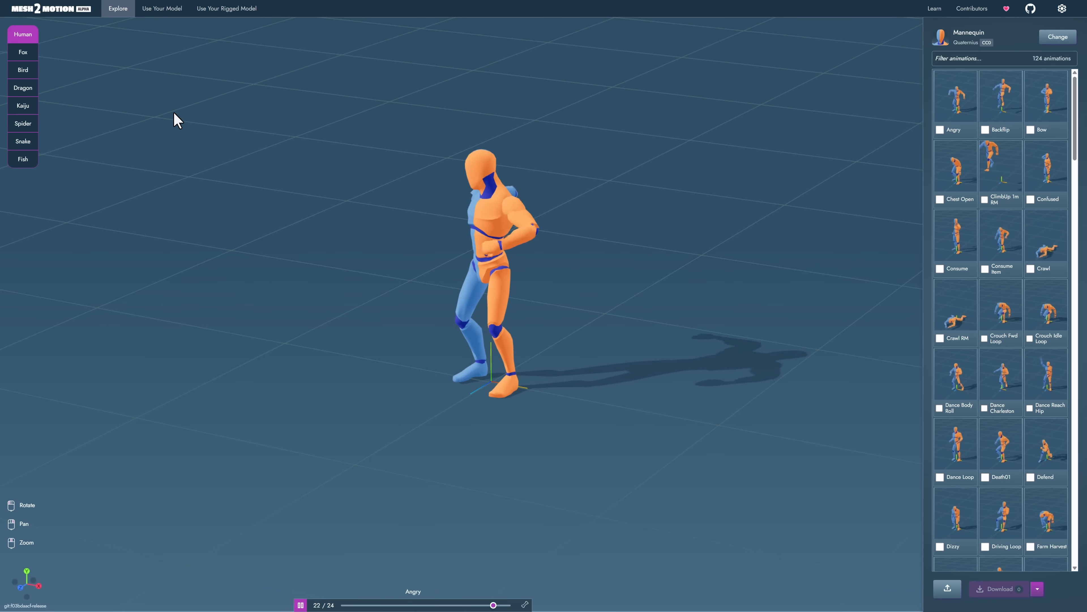
{"action": "left_click", "coordinate": [1054, 111]}
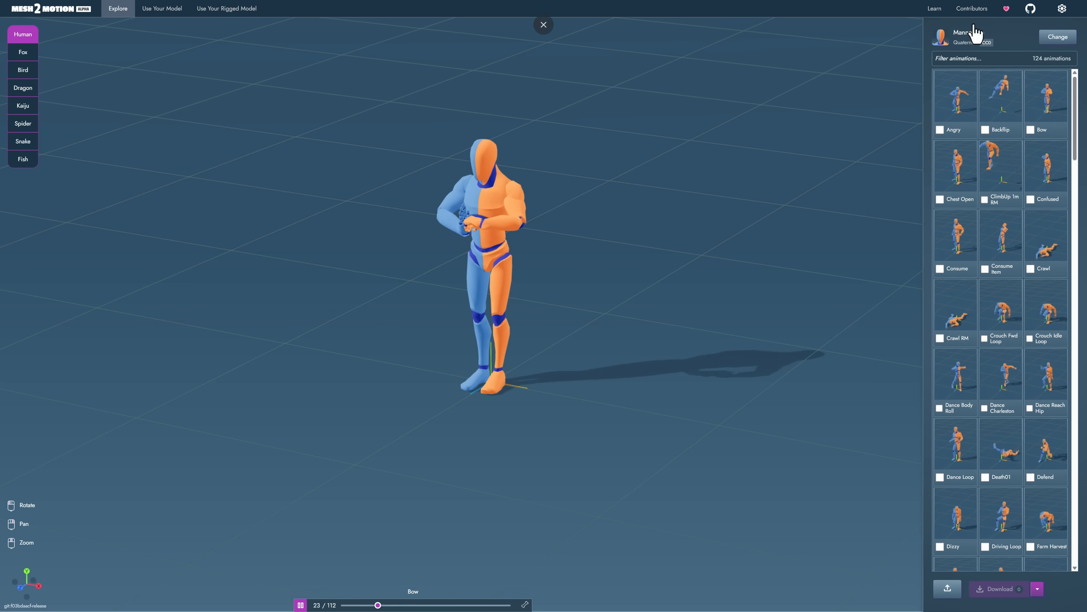
- Mark Chest Open, ClimbUp 1m RM, Confused, Consume Item and Crawl for download and inspect the exported bone name options
{"action": "left_click", "coordinate": [959, 200]}
{"action": "left_click", "coordinate": [1002, 200]}
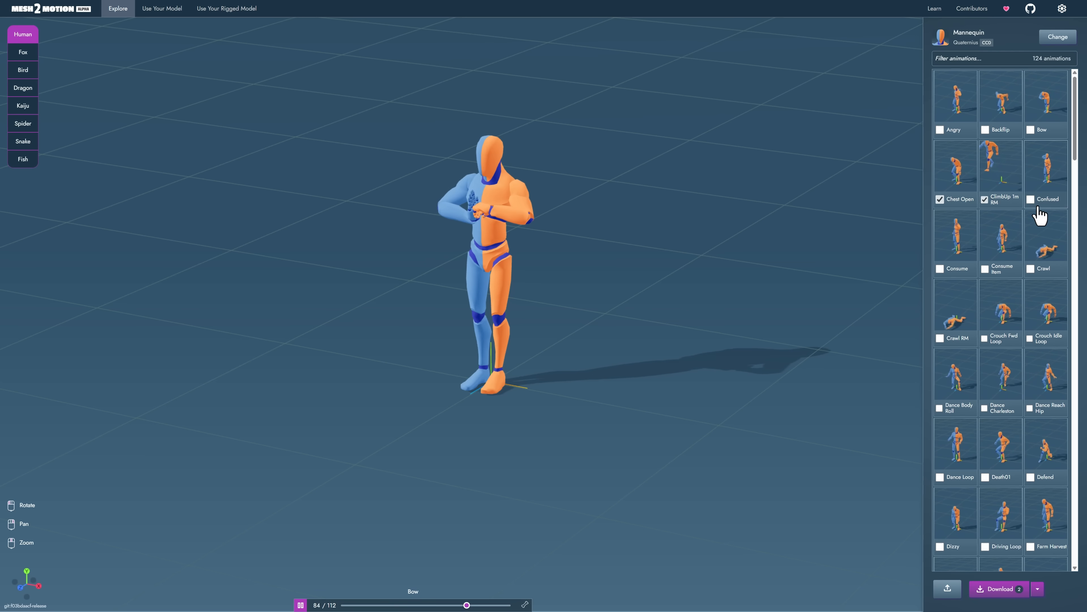
{"action": "left_click", "coordinate": [1036, 587]}
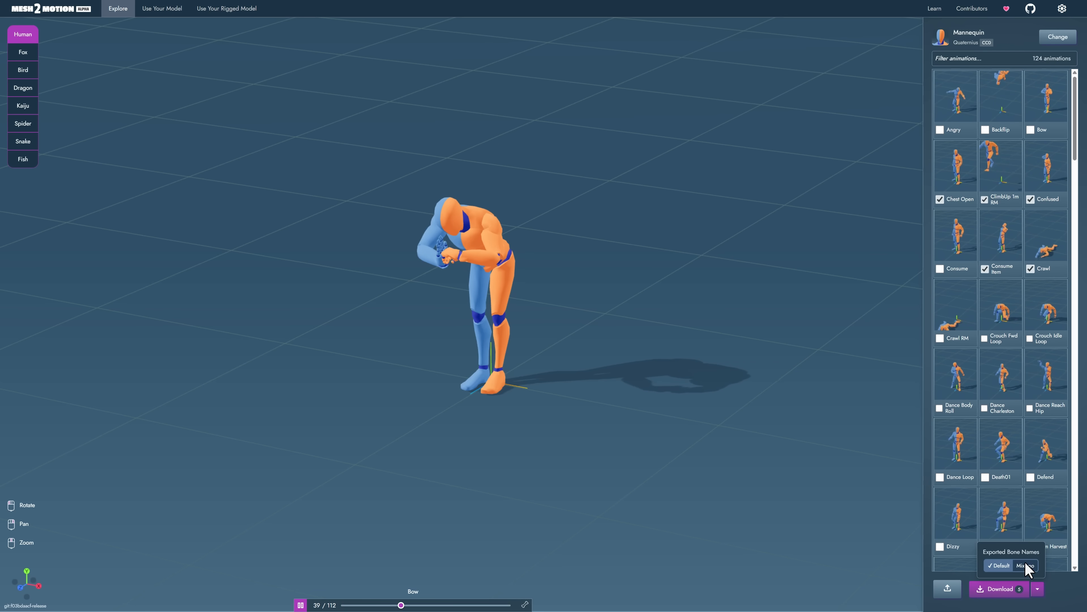
{"action": "left_click", "coordinate": [1061, 585]}
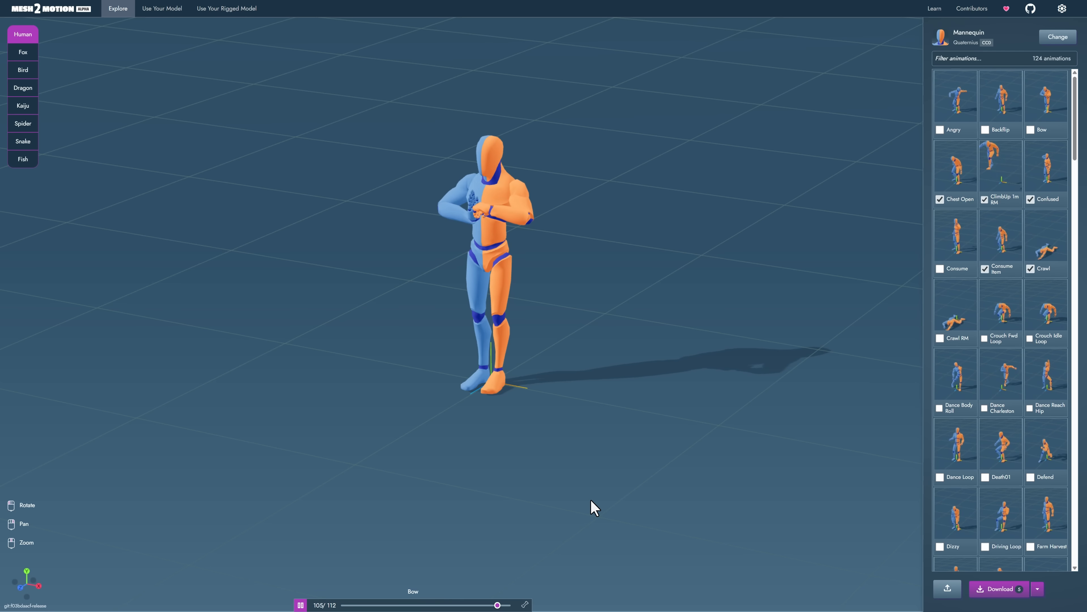
- Switch to the Fab marketplace and search for "t-pose skeleton"
{"action": "left_click", "coordinate": [156, 9]}
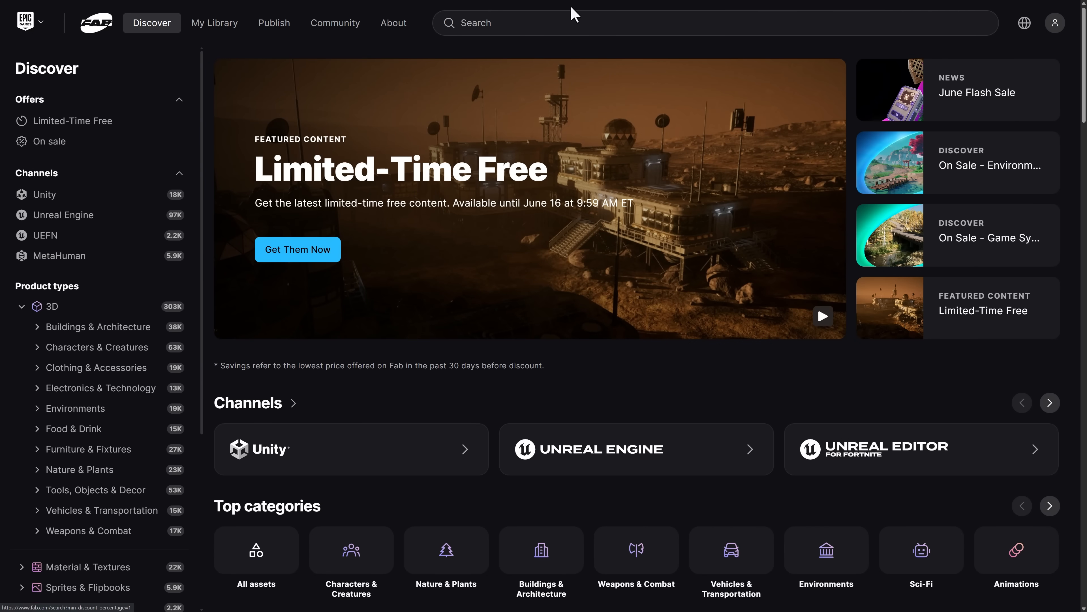
{"action": "left_click", "coordinate": [595, 29]}
{"action": "type", "text": "t"}
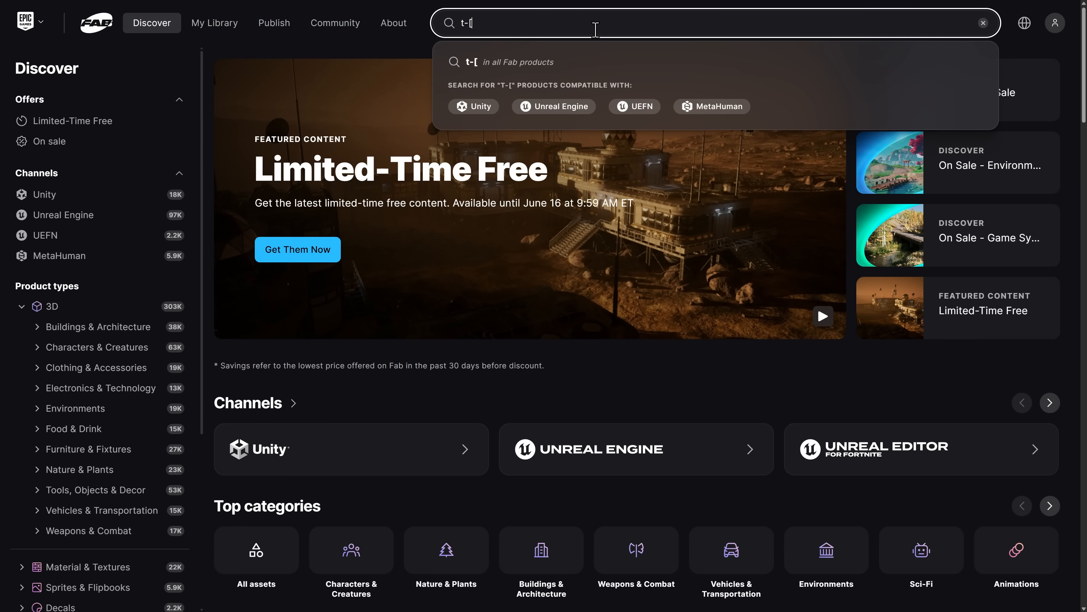
{"action": "type", "text": "-pose"}
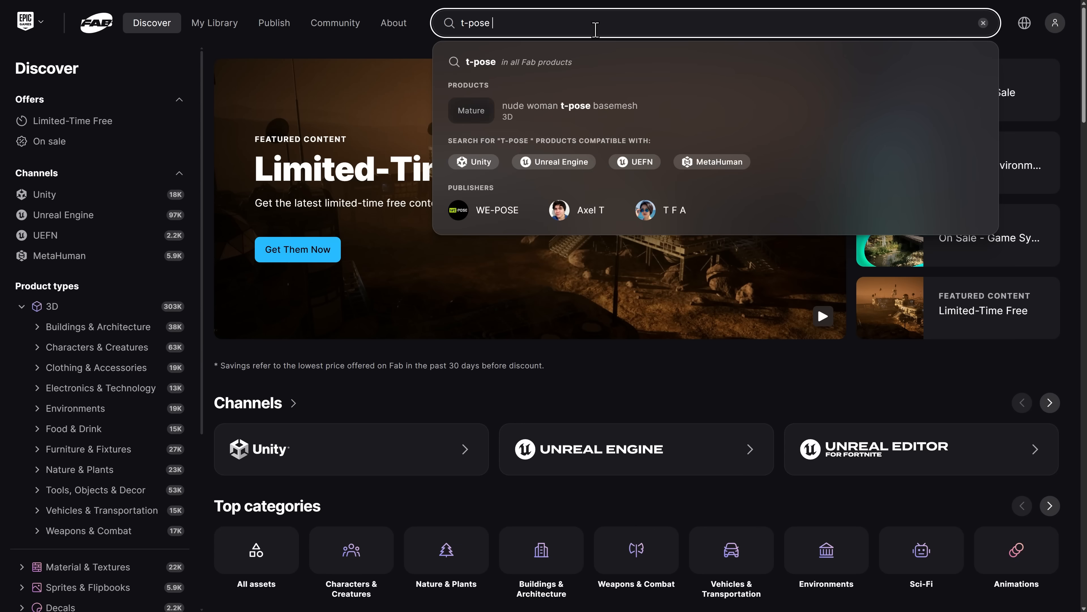
{"action": "type", "text": " skeleton"}
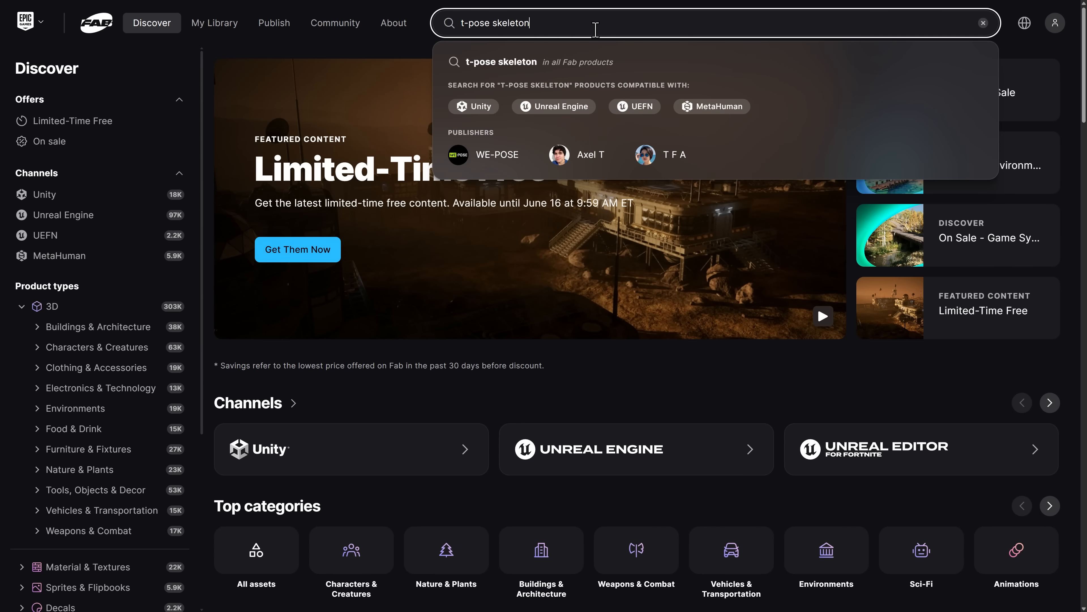
{"action": "key", "text": "Return"}
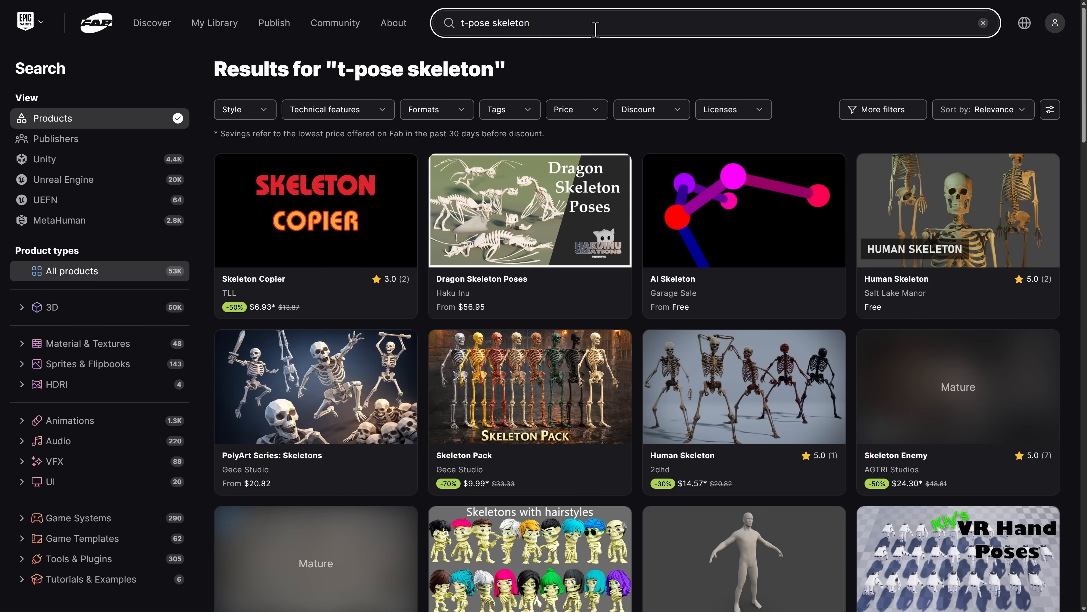
- Filter the search results to free products available in the GLB format
{"action": "left_click", "coordinate": [569, 112]}
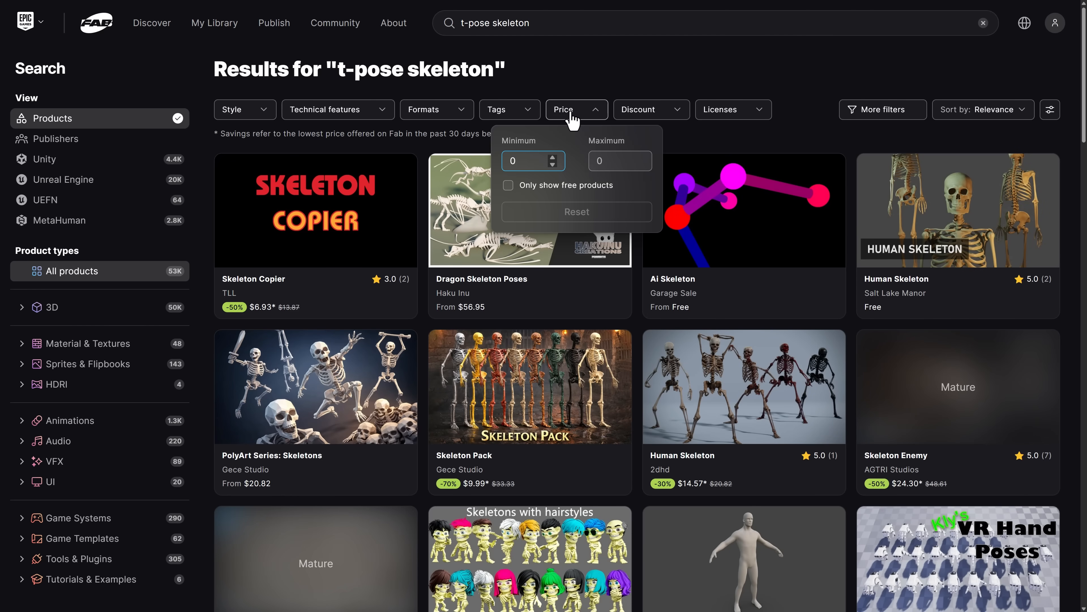
{"action": "left_click", "coordinate": [508, 186]}
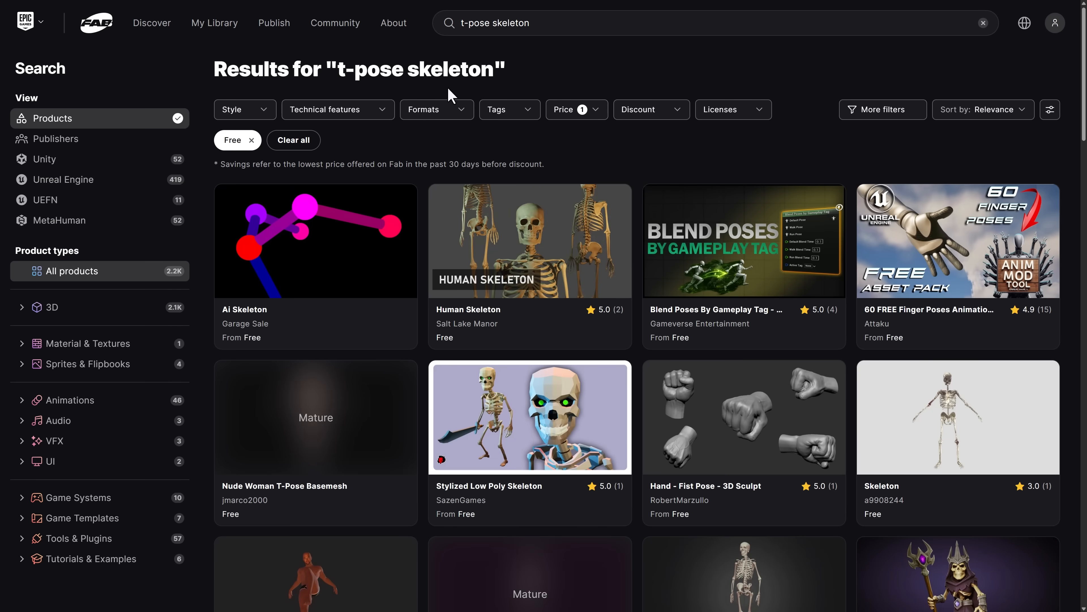
{"action": "left_click", "coordinate": [446, 116]}
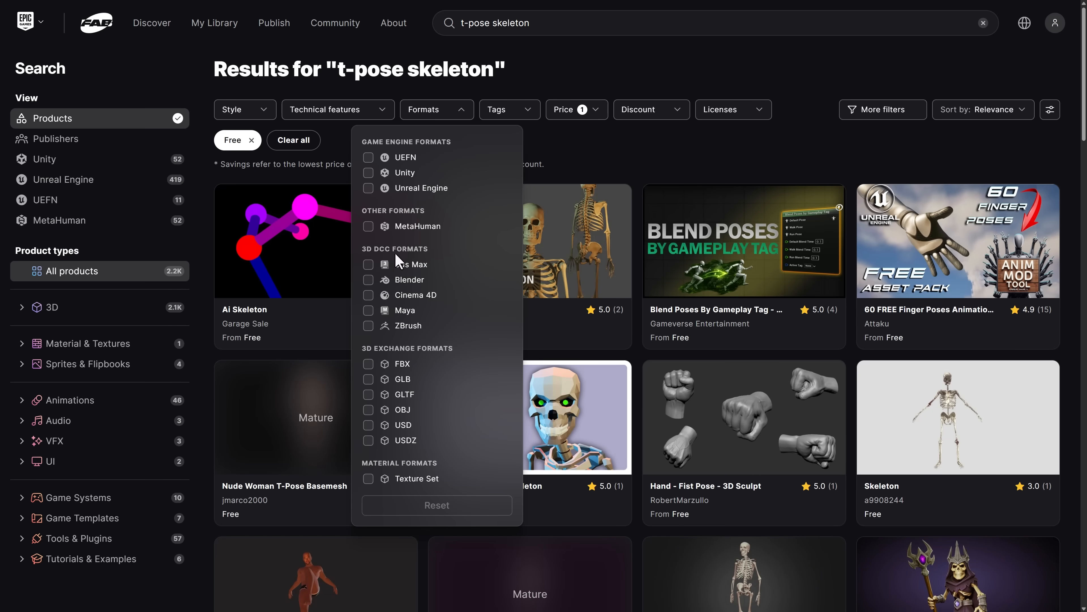
{"action": "left_click", "coordinate": [368, 380]}
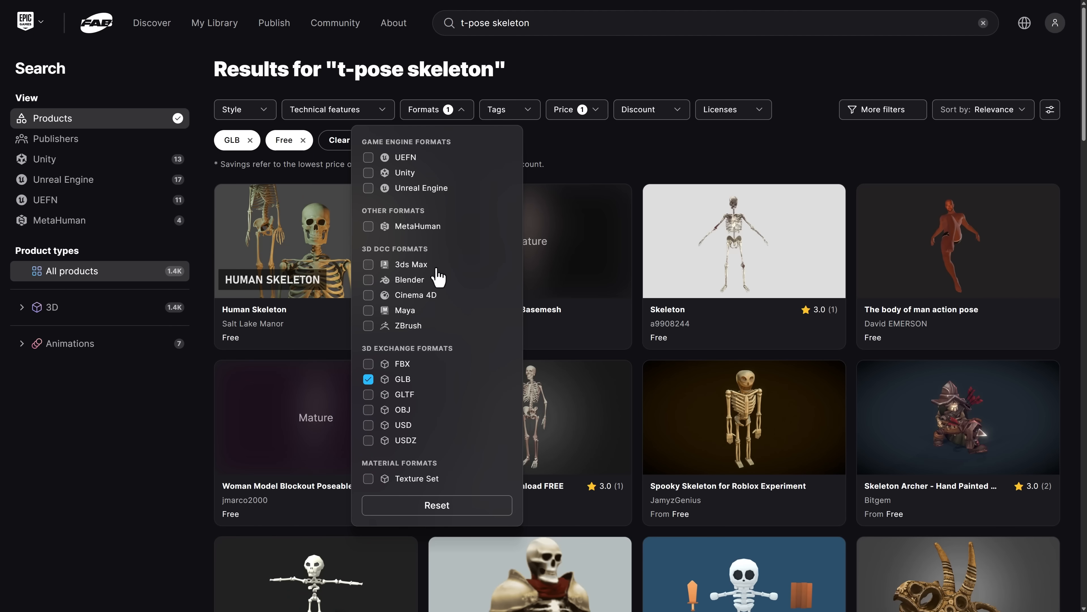
{"action": "left_click", "coordinate": [676, 152]}
- Open the Free Animated Low Poly Cartoon Skeleton product and inspect its T-pose in the interactive 3D preview
{"action": "scroll", "coordinate": [492, 316], "scroll_direction": "down", "scroll_amount": 1}
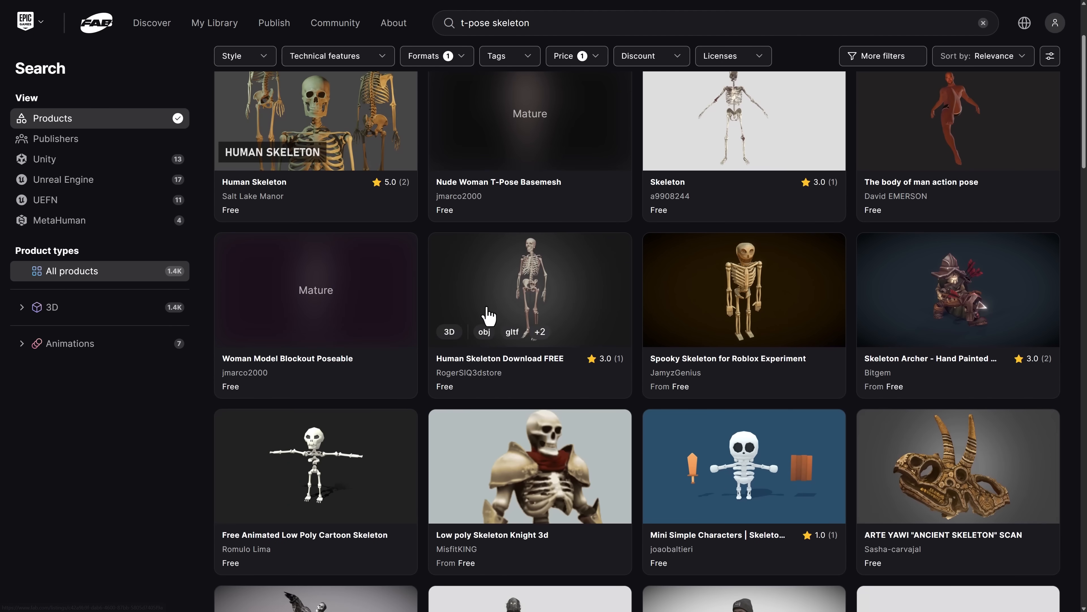
{"action": "left_click", "coordinate": [328, 462]}
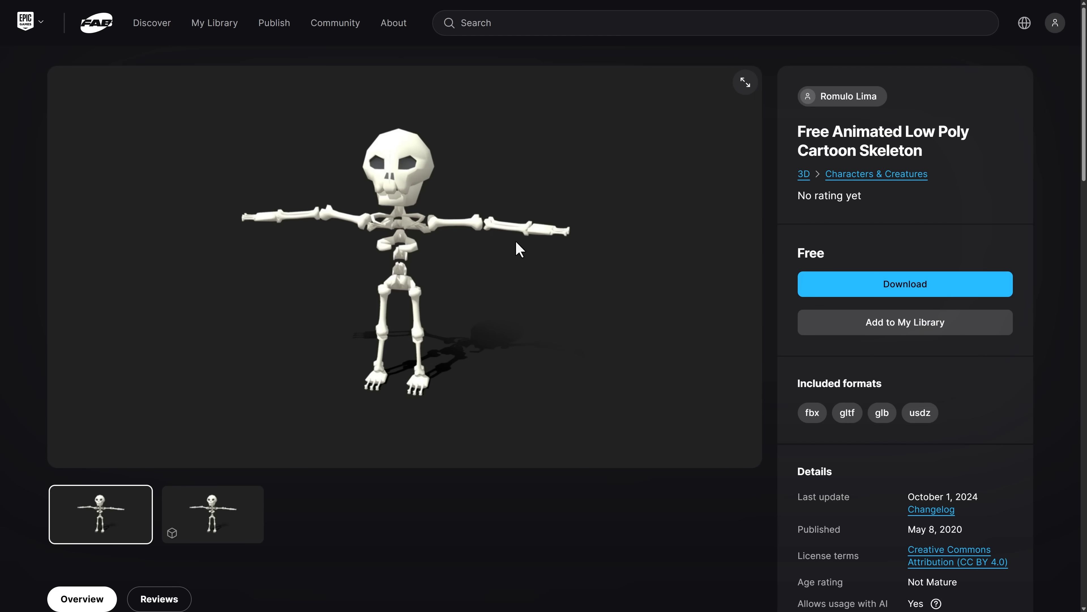
{"action": "left_click", "coordinate": [212, 505]}
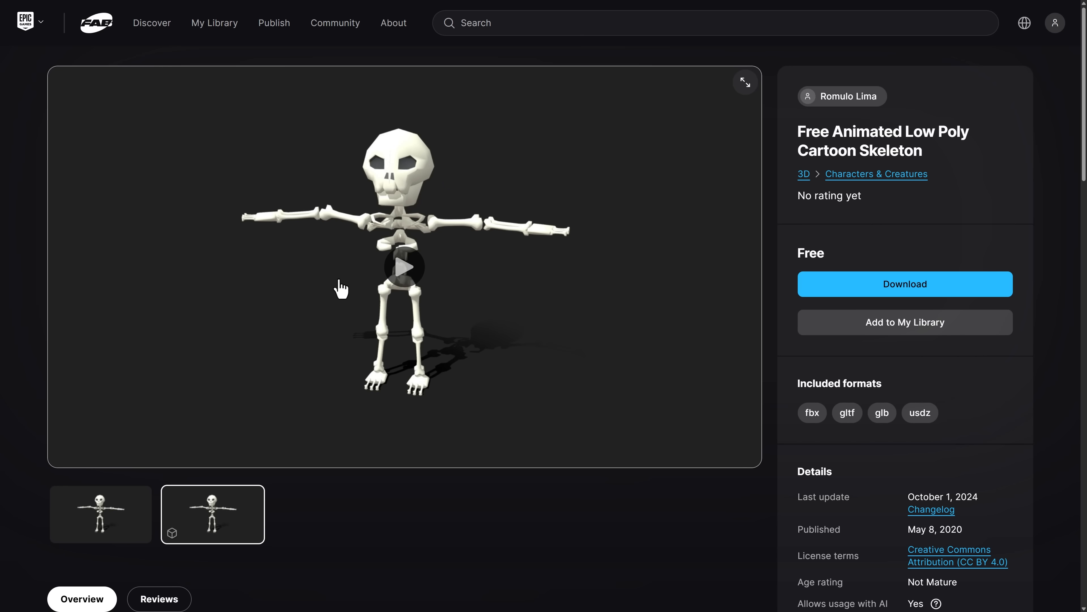
{"action": "left_click", "coordinate": [404, 267]}
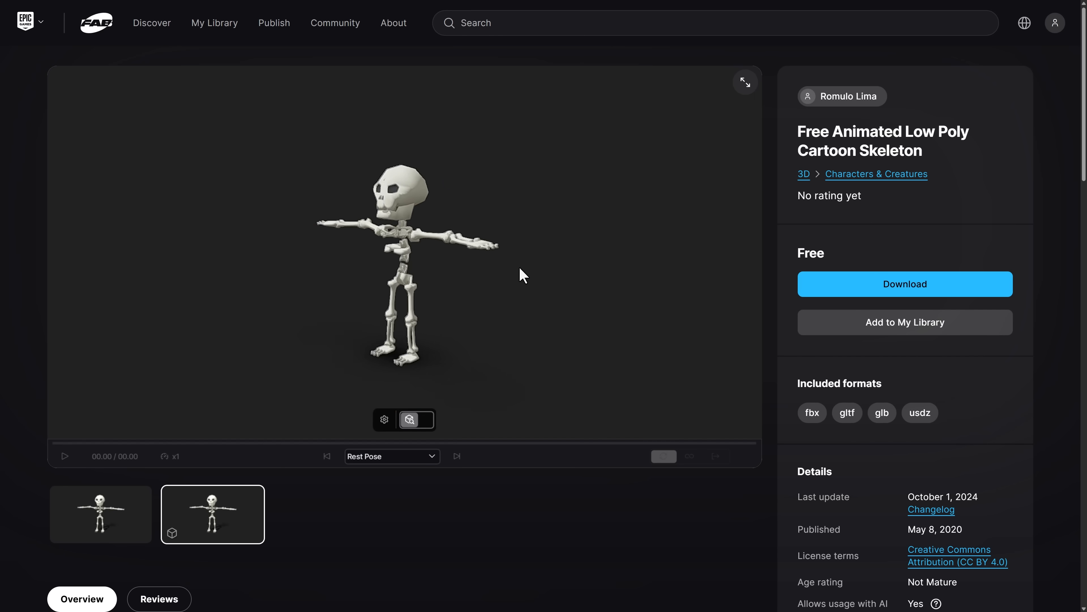
{"action": "left_click_drag", "start_coordinate": [524, 275], "coordinate": [478, 319]}
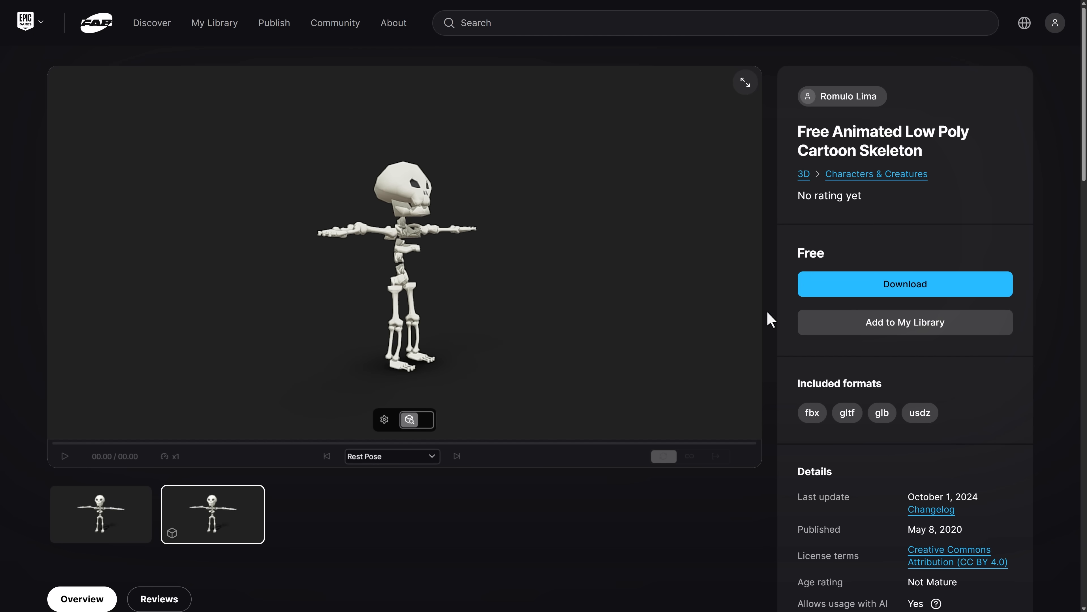
- Download the converted GLB file free_animated_low_poly_cartoon_skeleton.glb and close the download dialog
{"action": "left_click", "coordinate": [880, 286]}
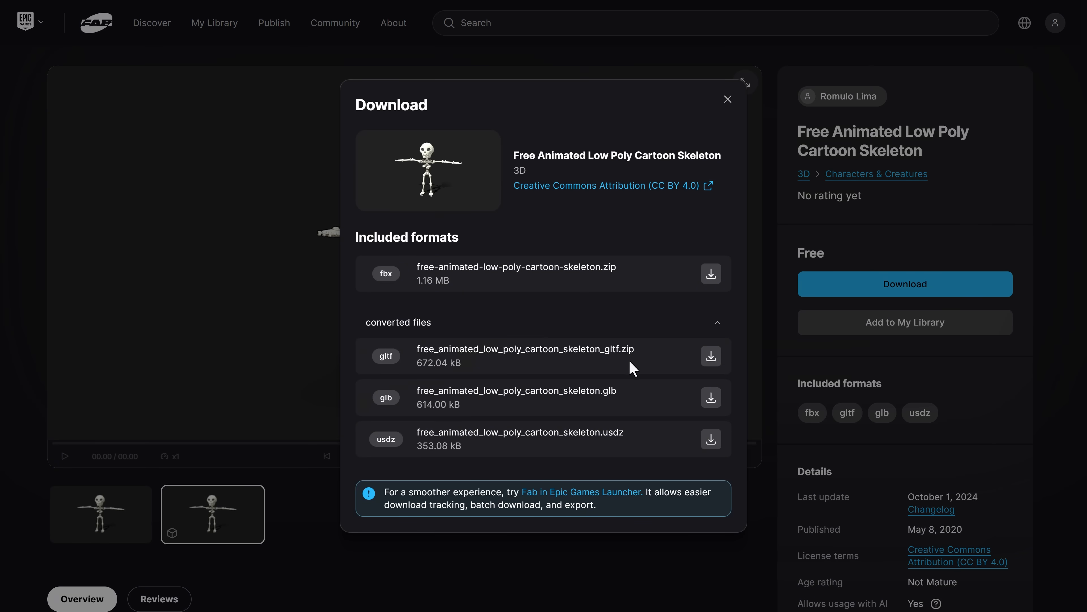
{"action": "left_click", "coordinate": [704, 403]}
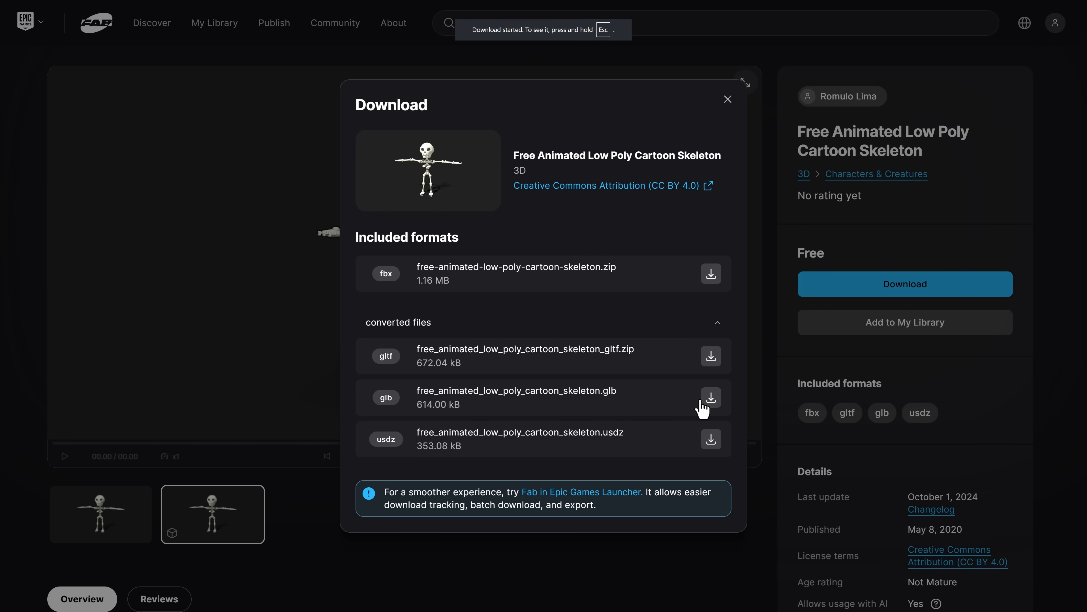
{"action": "left_click", "coordinate": [728, 99]}
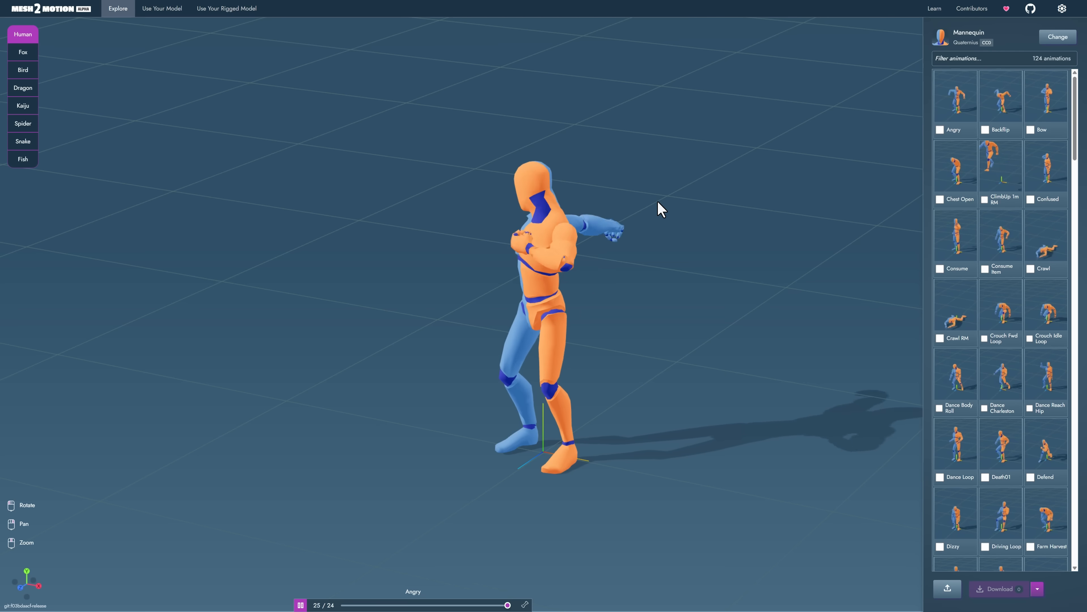
- Return to Mesh2Motion and upload free_animated_low_poly_cartoon_skeleton.glb as your own model
{"action": "left_click", "coordinate": [167, 10]}
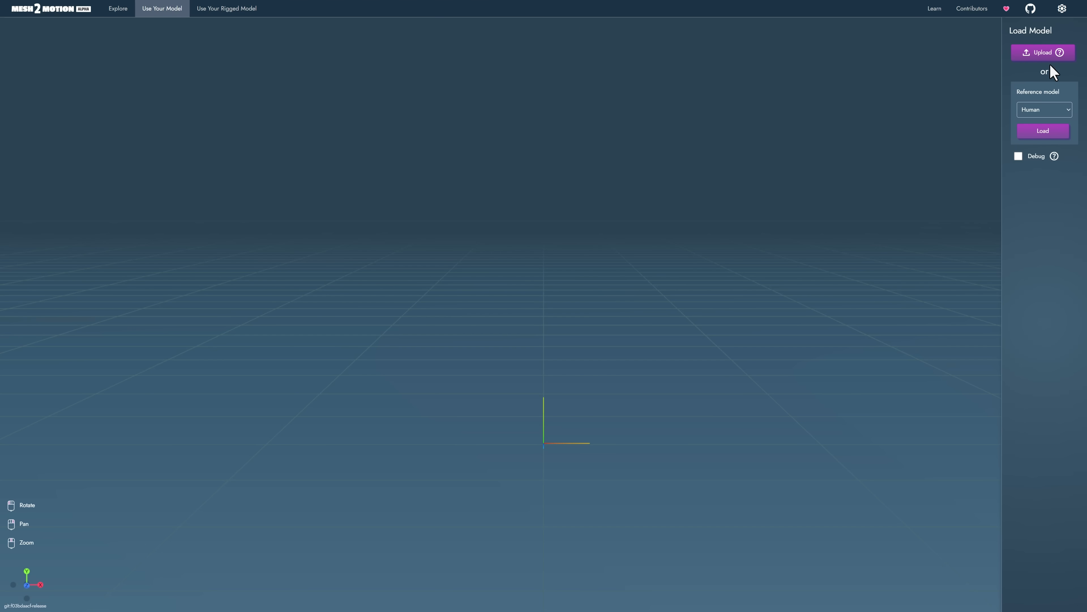
{"action": "left_click", "coordinate": [1048, 52]}
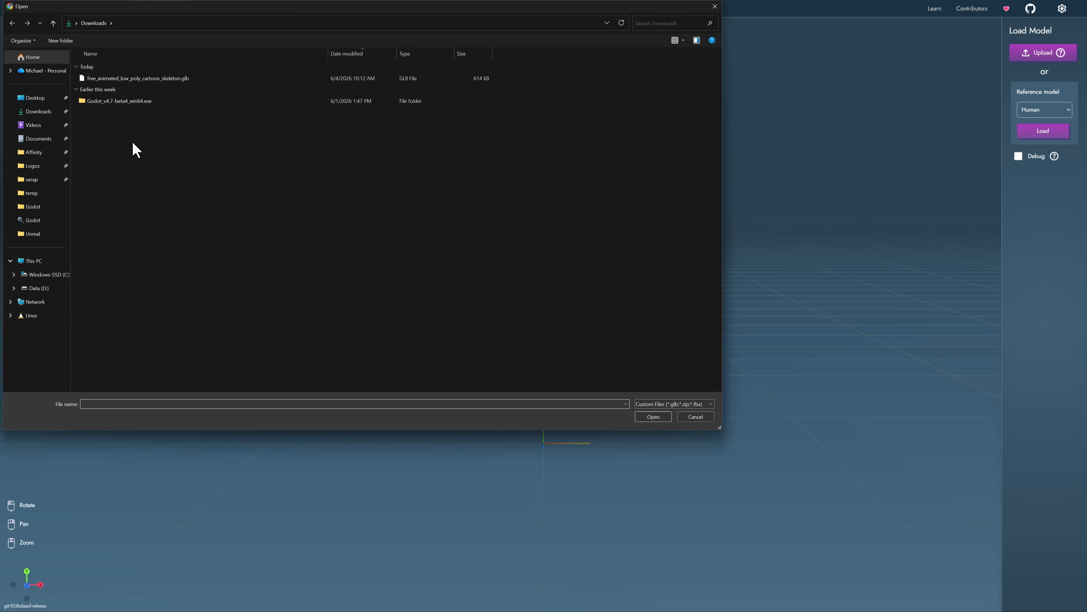
{"action": "double_click", "coordinate": [143, 78]}
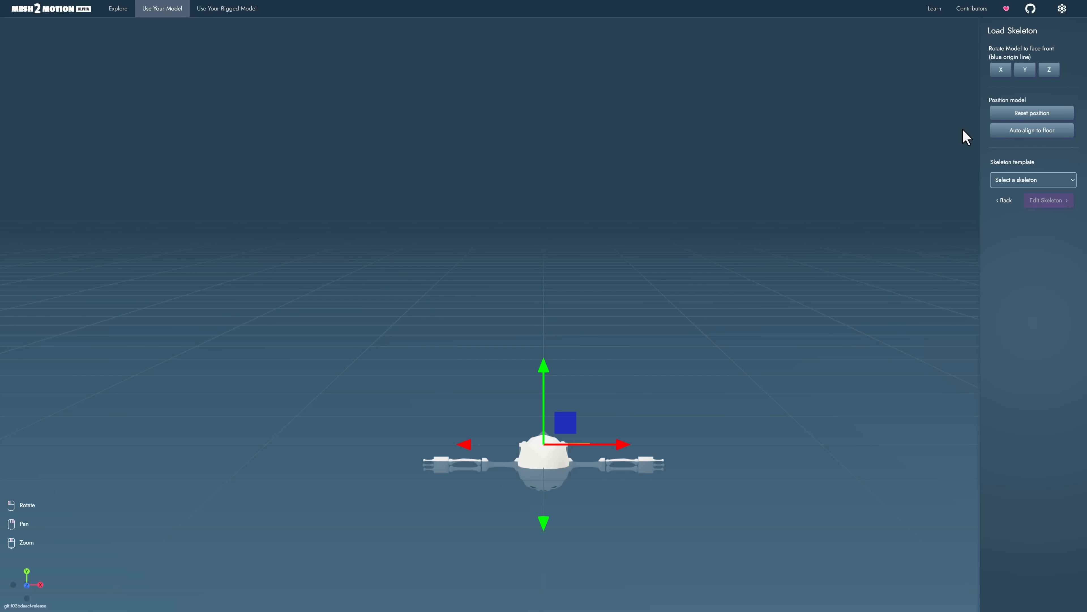
- Rotate the model around X until it stands upright facing front, and auto-align it to the floor
{"action": "left_click", "coordinate": [994, 72]}
{"action": "left_click", "coordinate": [994, 72]}
{"action": "left_click", "coordinate": [994, 71]}
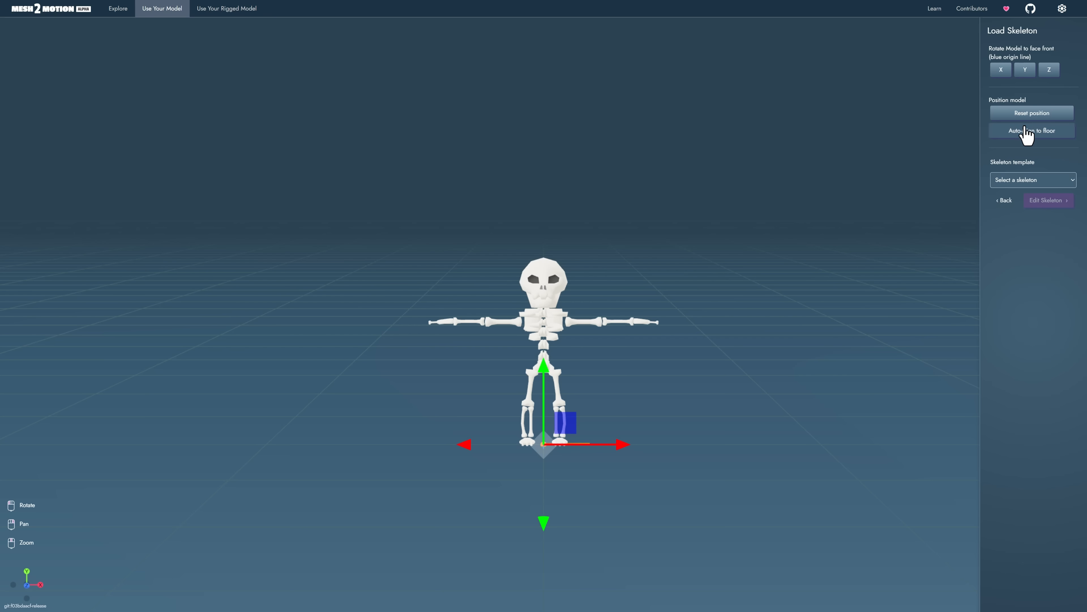
{"action": "left_click", "coordinate": [1015, 130]}
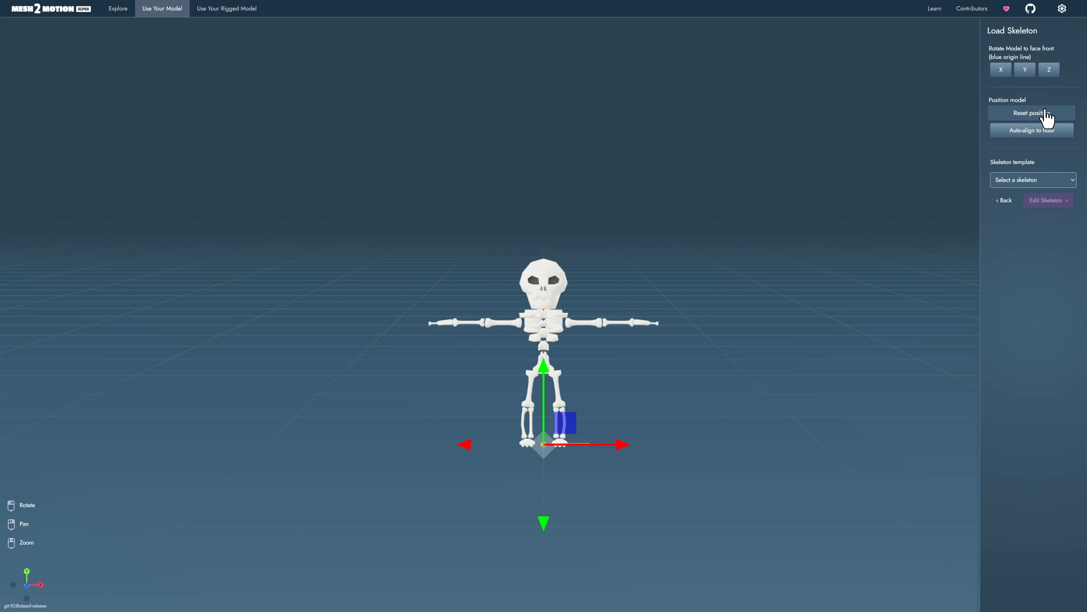
- Assign the Human skeleton template and scale it to 55% to match the model's height
{"action": "left_click", "coordinate": [1040, 178]}
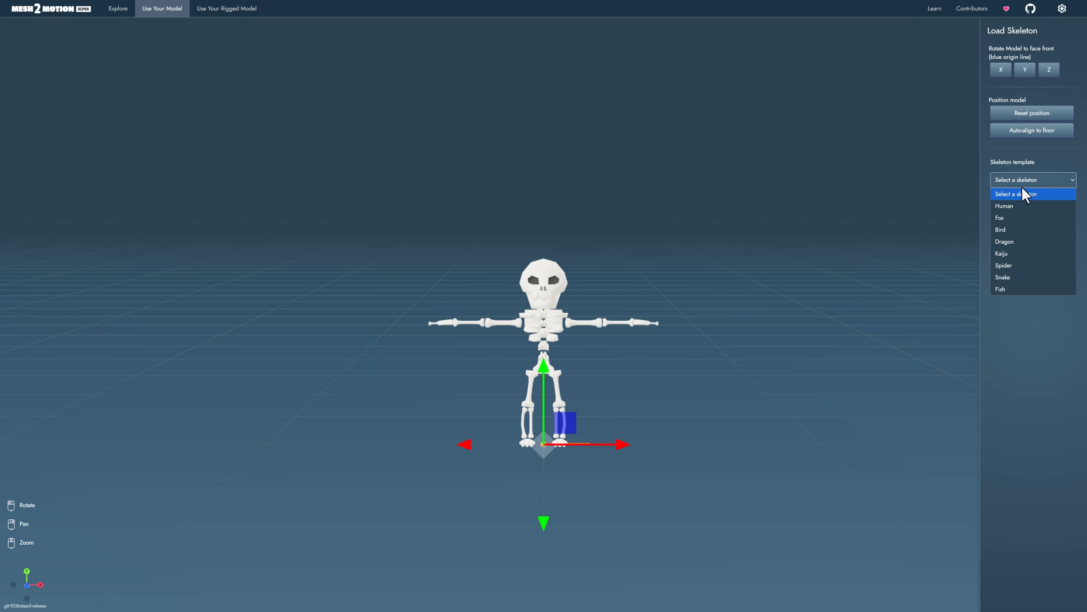
{"action": "left_click", "coordinate": [1005, 208]}
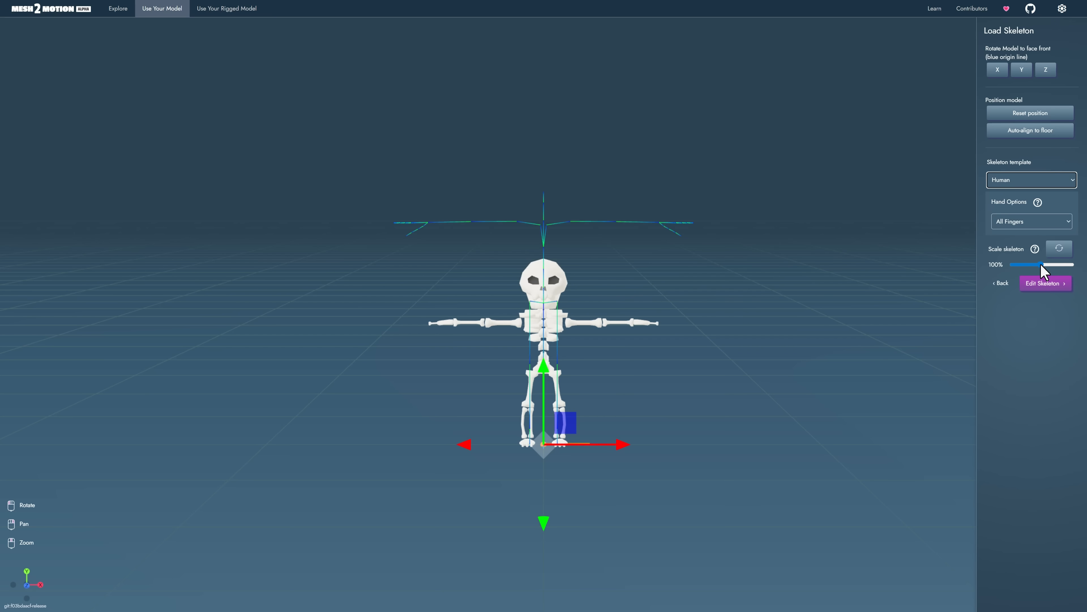
{"action": "left_click_drag", "start_coordinate": [1042, 270], "coordinate": [1024, 270]}
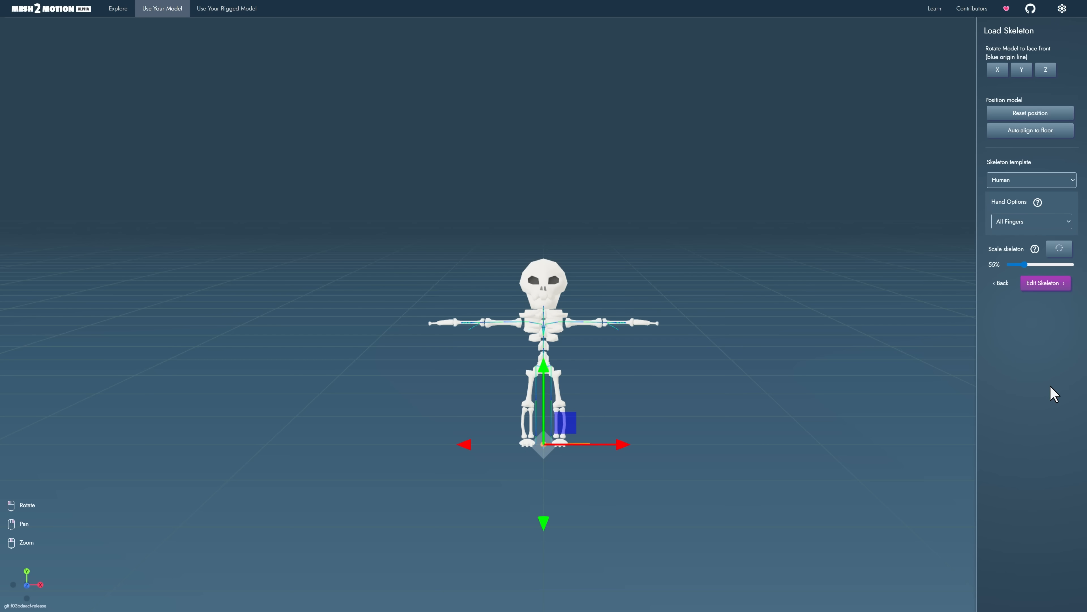
- Set the skeleton's hand option to Single Hand Bone and proceed to joint positioning
{"action": "left_click", "coordinate": [1044, 285]}
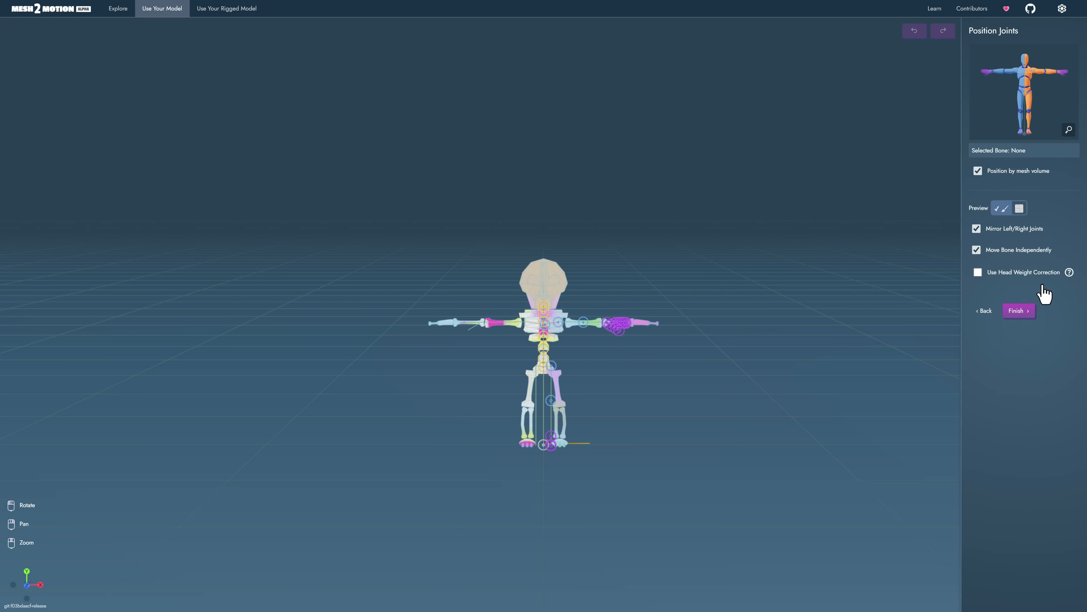
{"action": "left_click", "coordinate": [986, 311]}
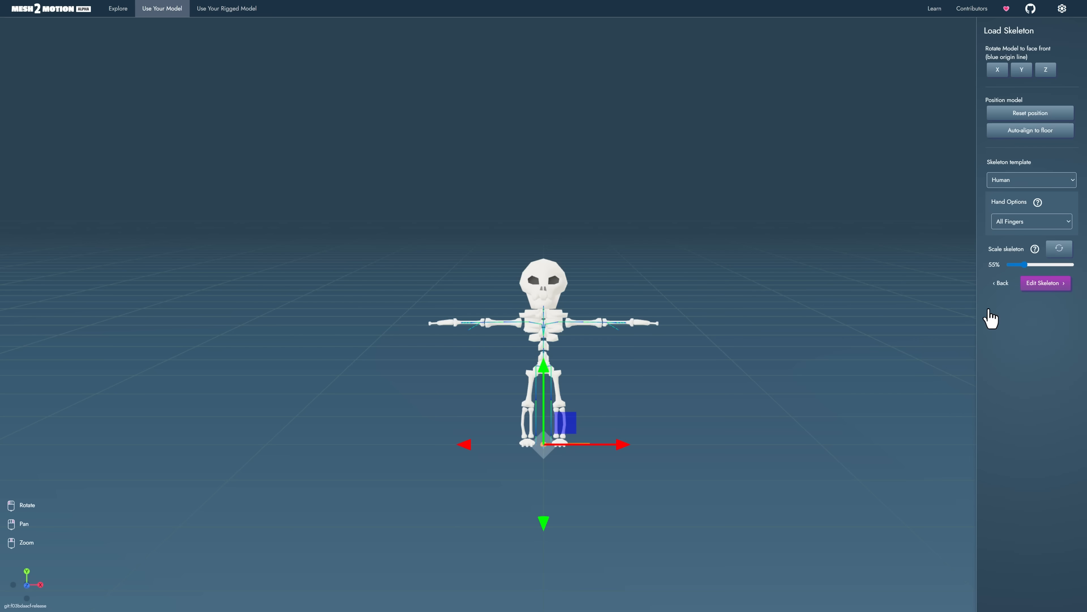
{"action": "left_click", "coordinate": [1040, 222]}
{"action": "left_click", "coordinate": [1030, 270]}
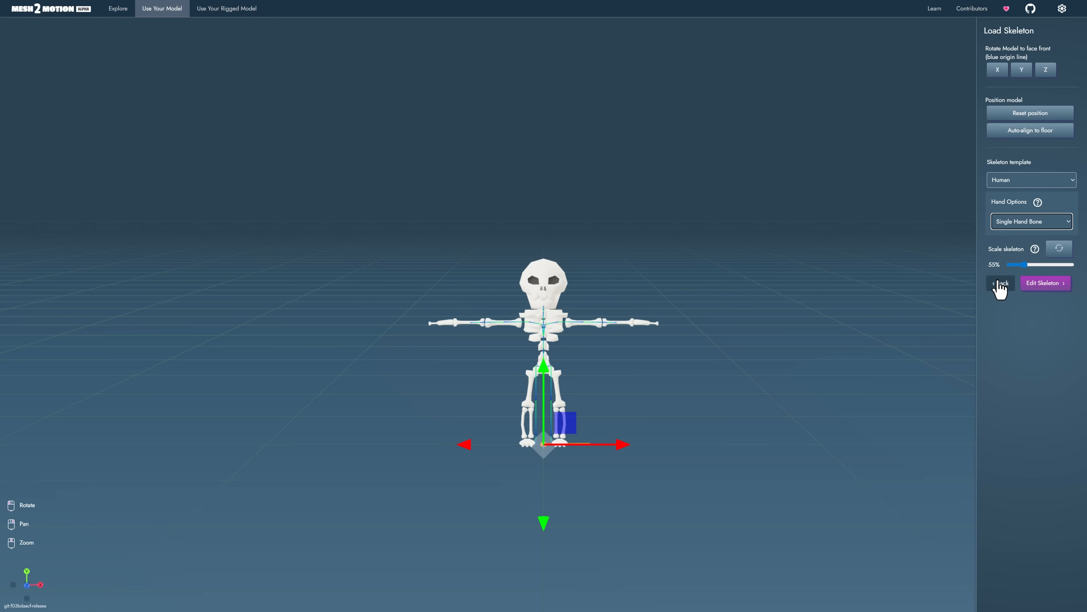
{"action": "left_click", "coordinate": [1045, 287]}
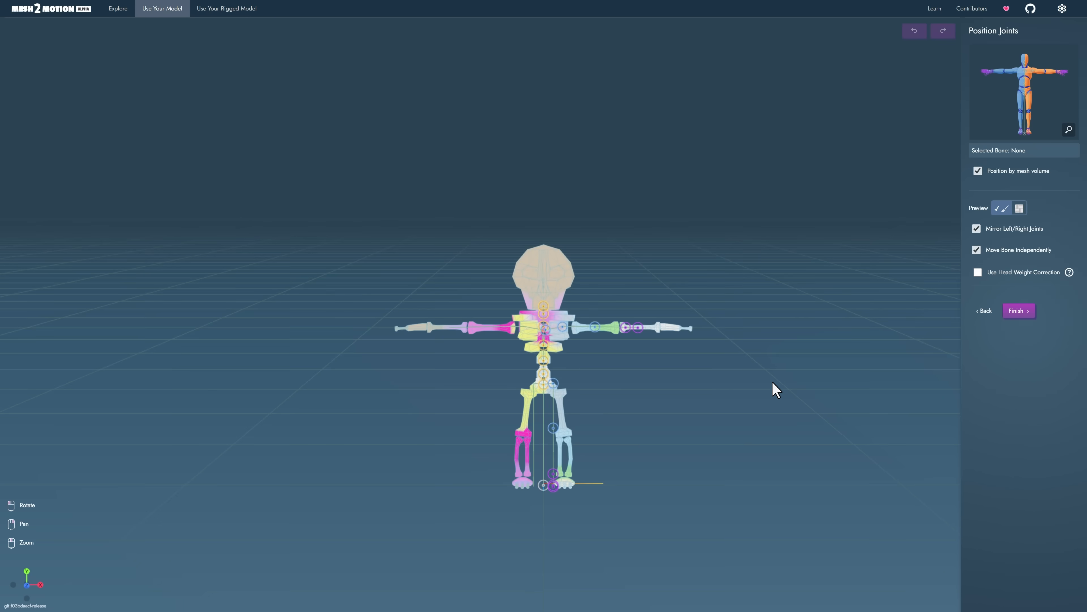
- Reposition the mirrored arm joints so the finger, wrist, elbow and shoulder joints sit at the matching points of the model's arm
{"action": "scroll", "coordinate": [777, 389], "scroll_direction": "up", "scroll_amount": 3}
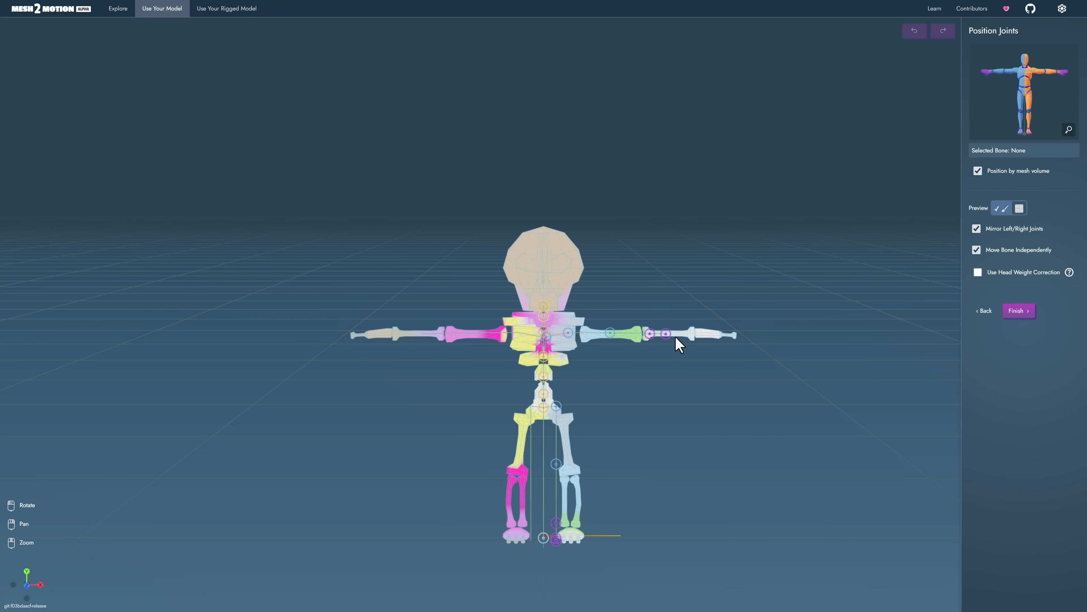
{"action": "left_click", "coordinate": [666, 333]}
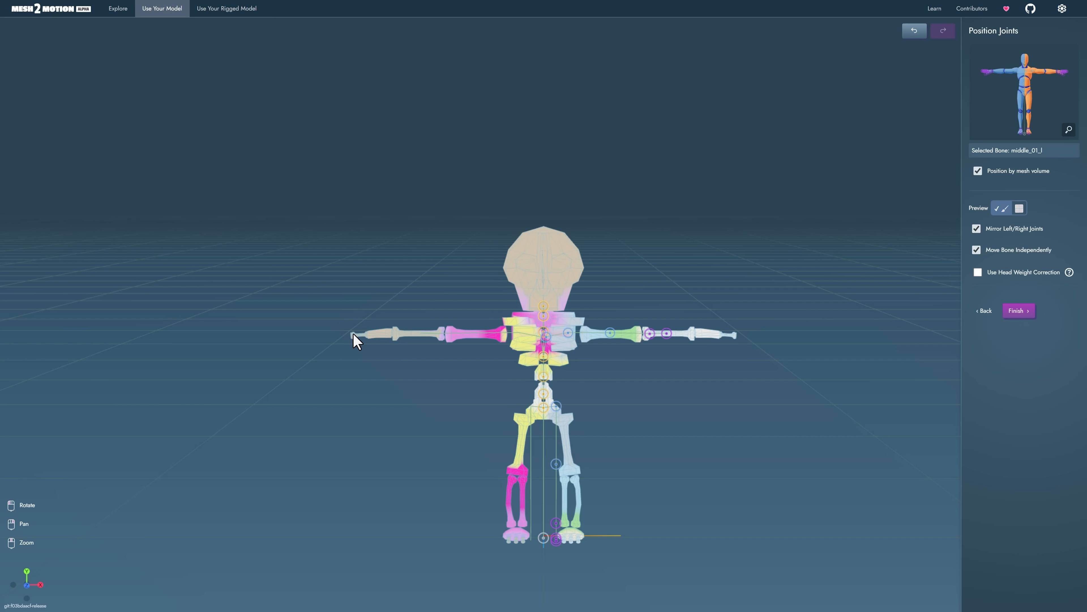
{"action": "left_click_drag", "start_coordinate": [678, 333], "coordinate": [718, 335]}
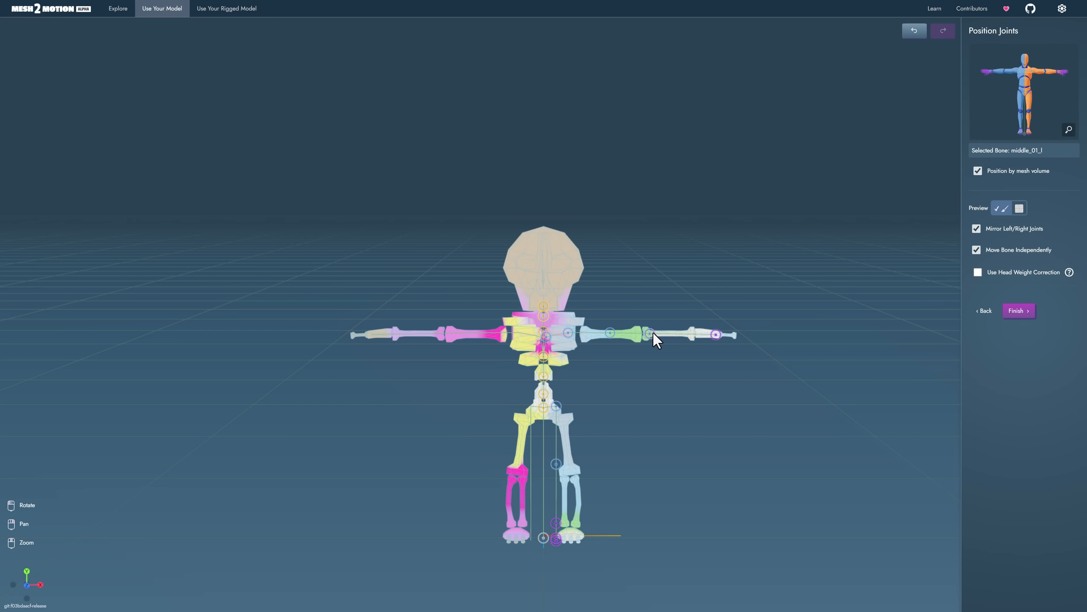
{"action": "left_click_drag", "start_coordinate": [653, 335], "coordinate": [694, 332]}
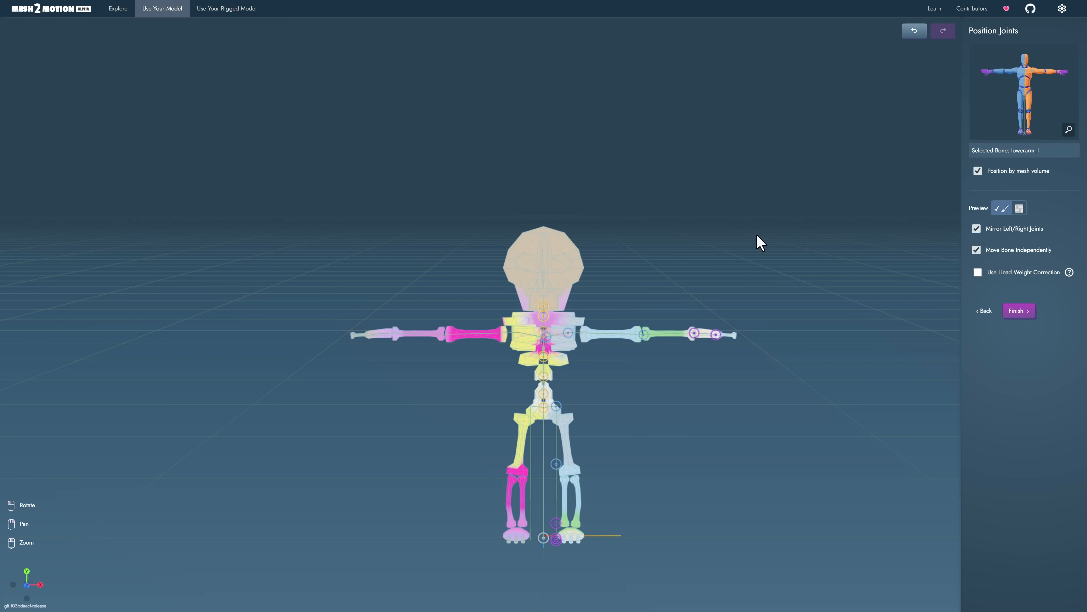
{"action": "left_click_drag", "start_coordinate": [572, 333], "coordinate": [584, 334]}
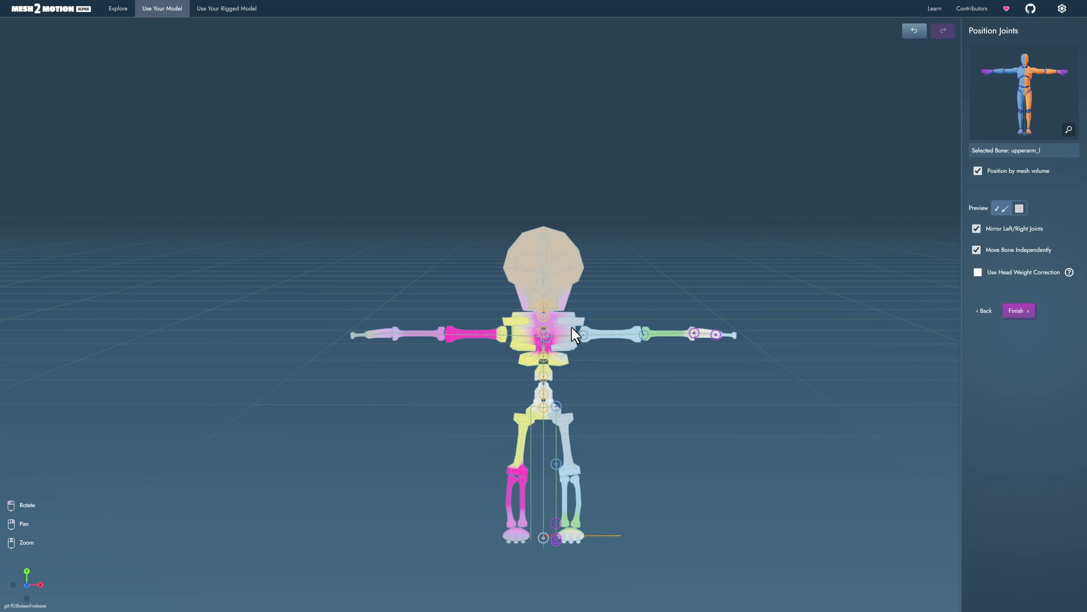
- Move the head tip joint to the top of the skull and raise the head joint into the skull
{"action": "left_click_drag", "start_coordinate": [543, 303], "coordinate": [544, 236]}
{"action": "left_click_drag", "start_coordinate": [546, 317], "coordinate": [545, 275]}
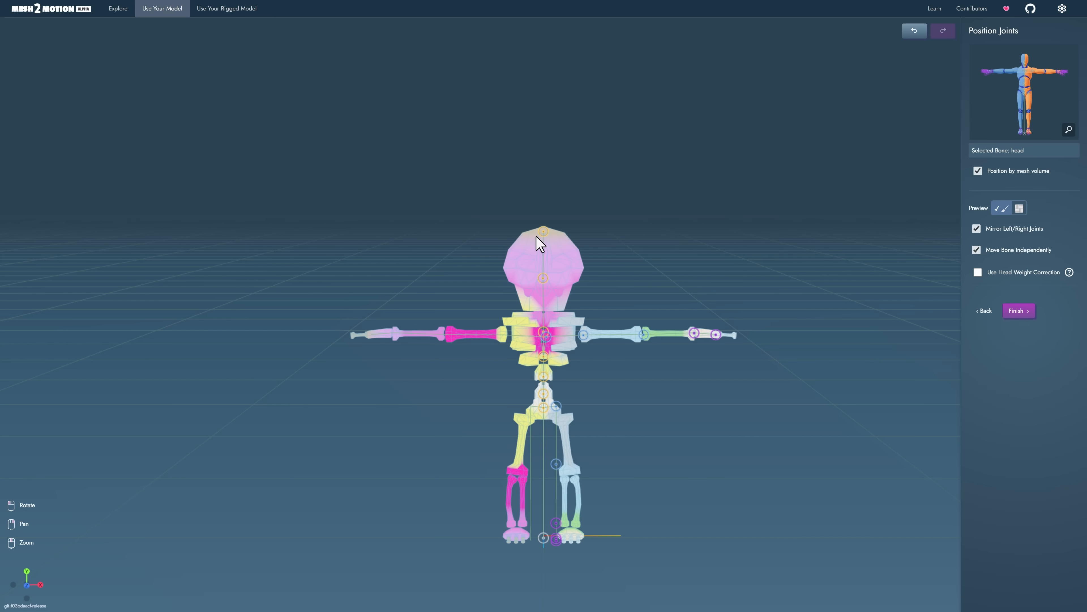
- Compare the textured and weight-painted previews of the model and raise the neck joint to the base of the skull
{"action": "left_click", "coordinate": [1007, 210]}
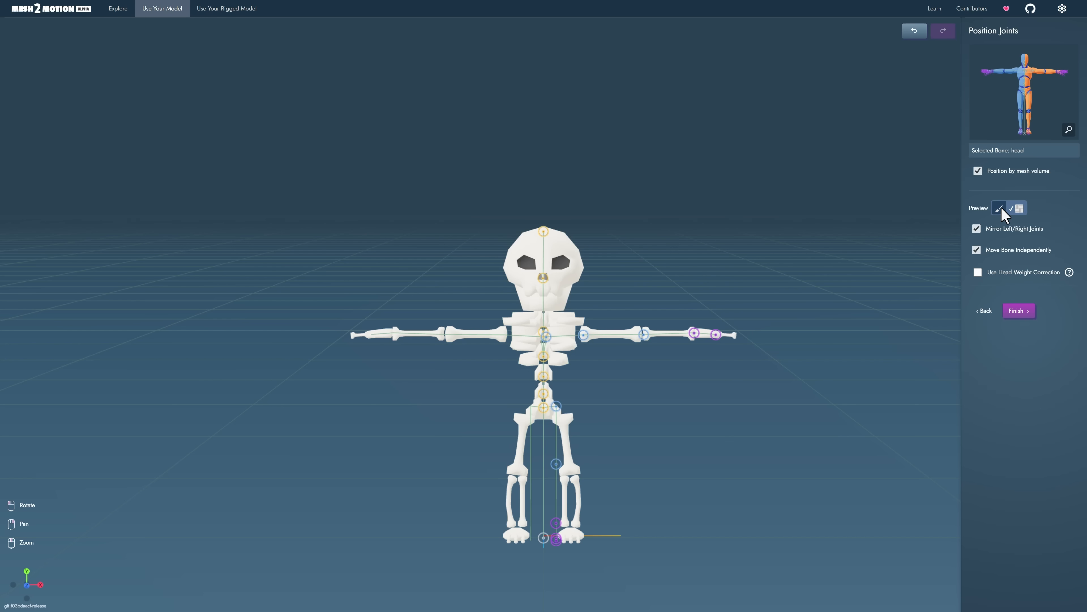
{"action": "left_click", "coordinate": [1002, 209]}
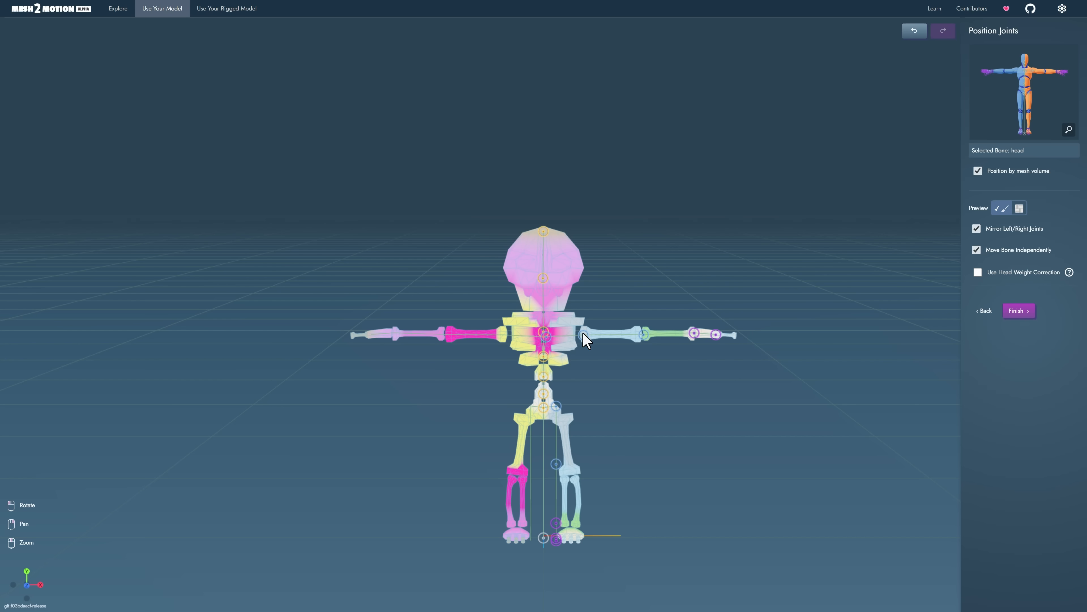
{"action": "left_click", "coordinate": [543, 330]}
{"action": "left_click_drag", "start_coordinate": [543, 328], "coordinate": [544, 316]}
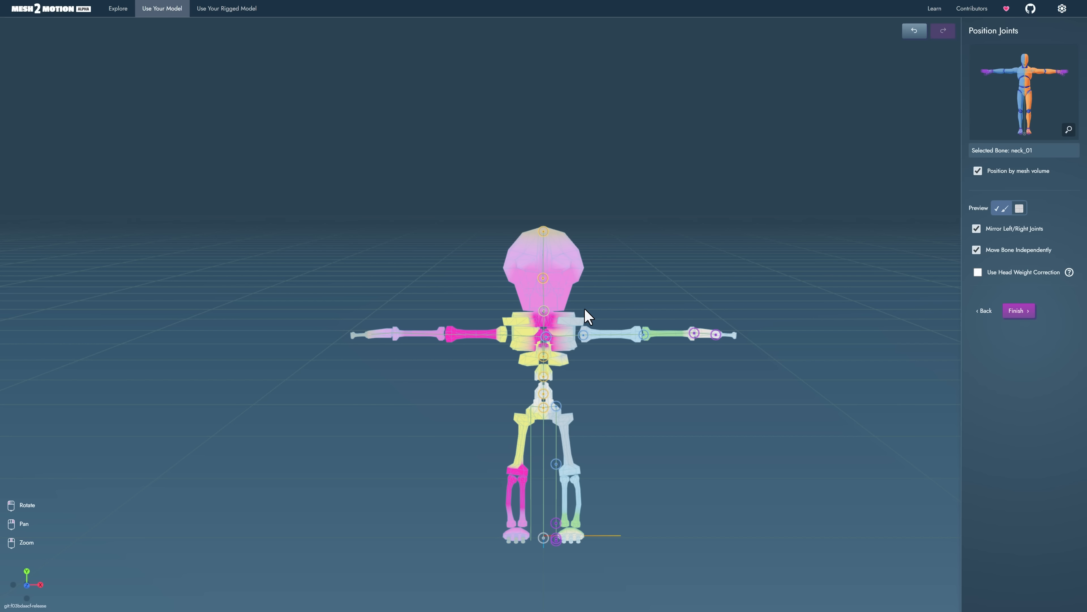
- Reposition the mirrored hip, knee, ankle and foot joints to match the model's legs and feet, and finish joint positioning
{"action": "left_click_drag", "start_coordinate": [556, 406], "coordinate": [563, 421]}
{"action": "left_click_drag", "start_coordinate": [556, 464], "coordinate": [570, 474]}
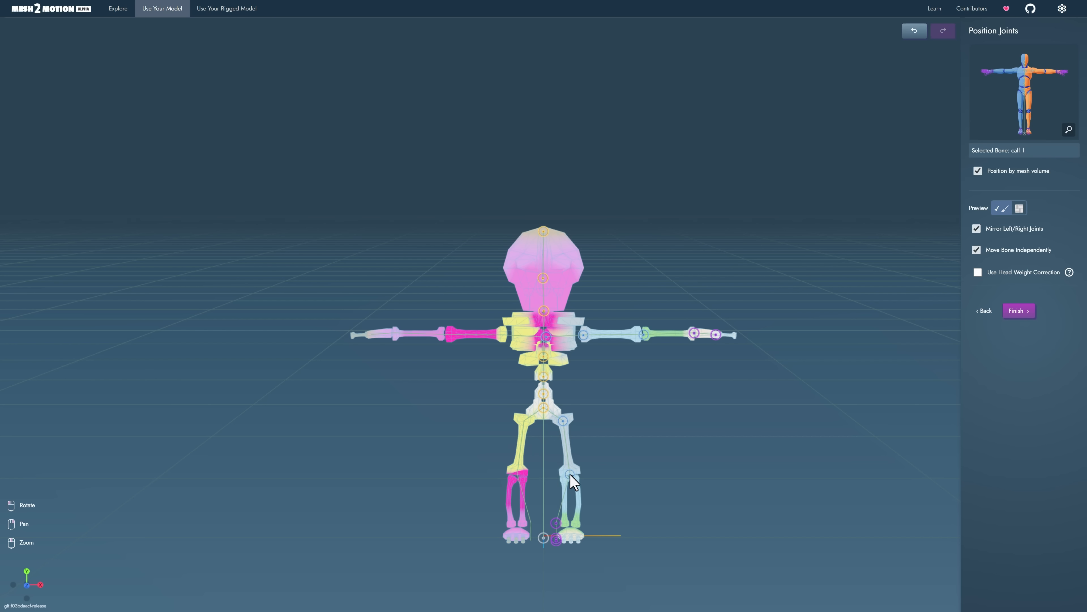
{"action": "left_click_drag", "start_coordinate": [556, 523], "coordinate": [570, 536]}
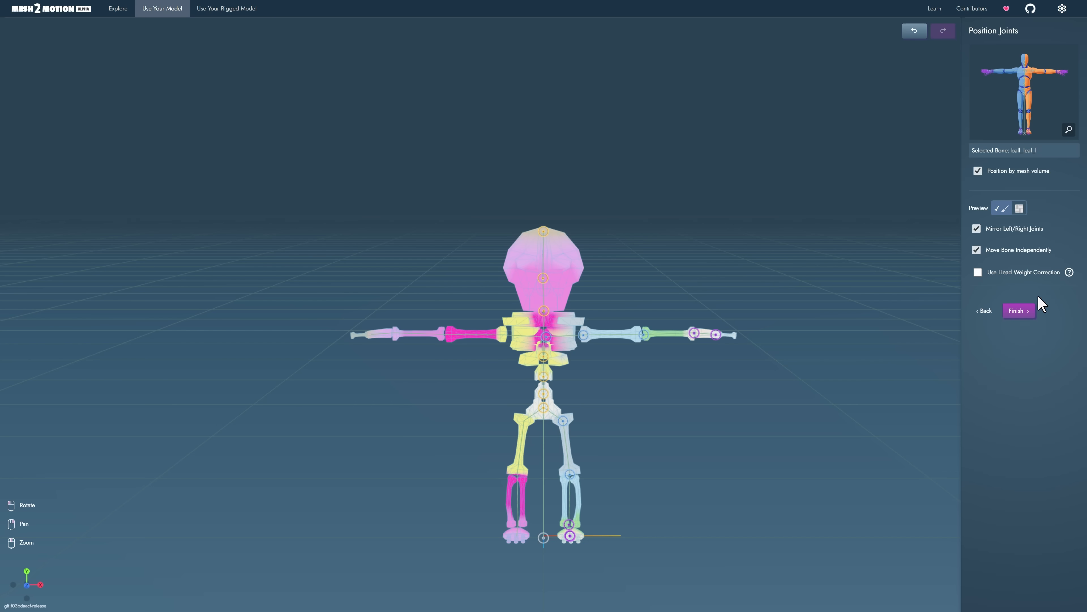
{"action": "left_click", "coordinate": [1026, 314]}
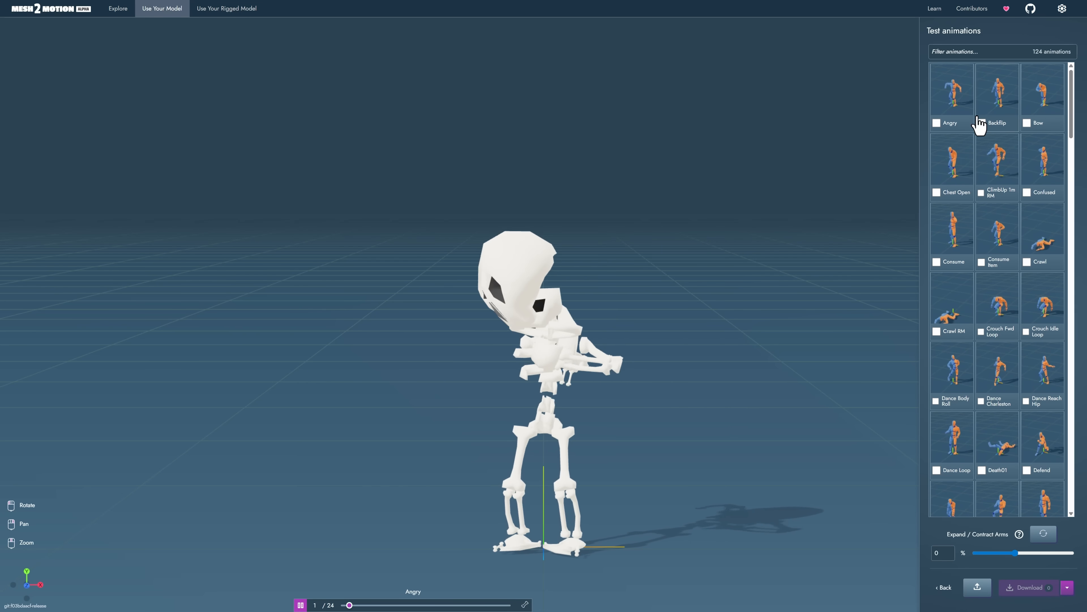
- Preview the Backflip animation on the skeleton and mark Backflip and Bow for export
{"action": "left_click", "coordinate": [990, 113]}
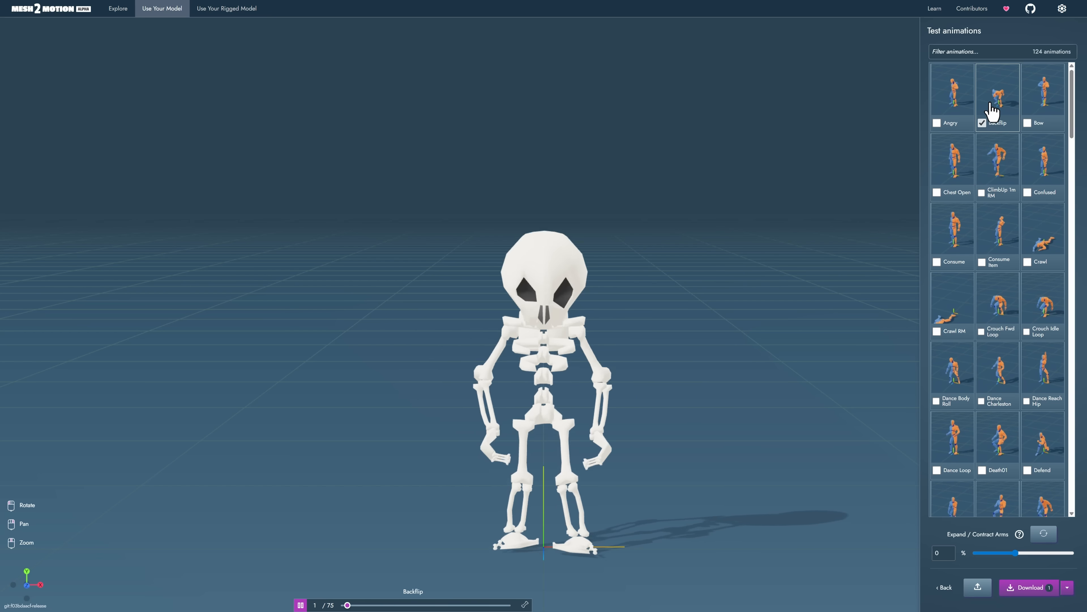
{"action": "left_click", "coordinate": [989, 112]}
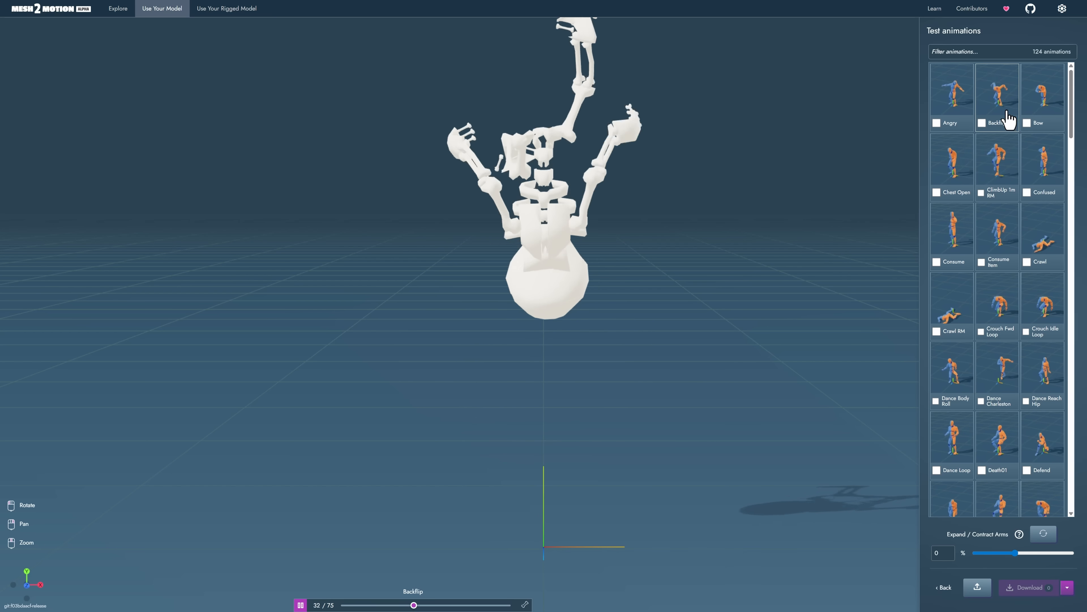
{"action": "left_click", "coordinate": [982, 123]}
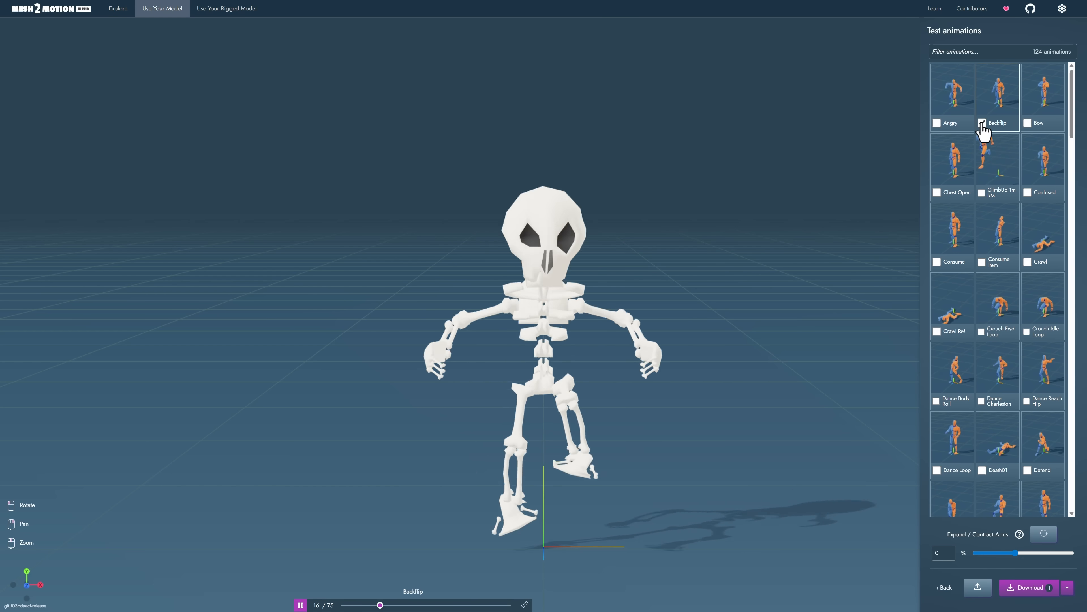
{"action": "left_click", "coordinate": [1027, 122]}
- Preview the Dance Body Roll and Death01 animations and mark both for export
{"action": "scroll", "coordinate": [1007, 272], "scroll_direction": "down", "scroll_amount": 4}
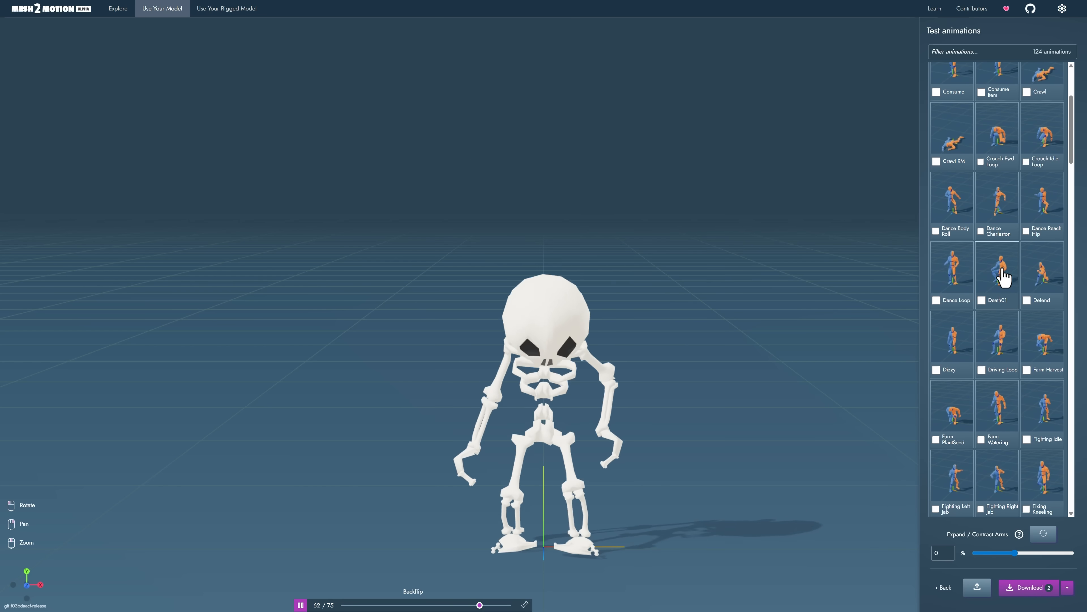
{"action": "scroll", "coordinate": [947, 218], "scroll_direction": "down", "scroll_amount": 1}
{"action": "left_click", "coordinate": [939, 192]}
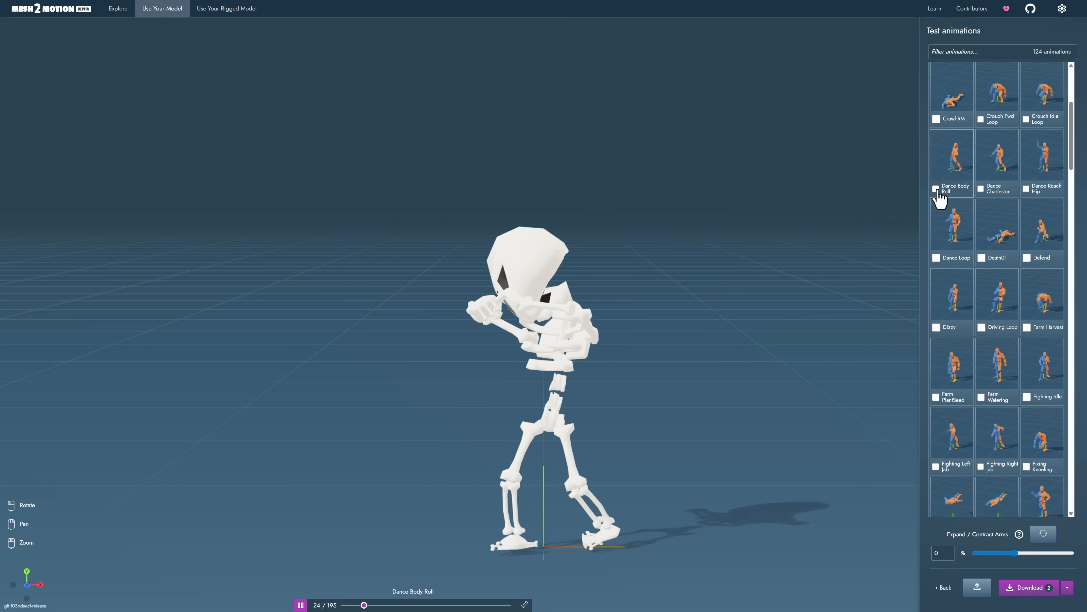
{"action": "left_click", "coordinate": [937, 189]}
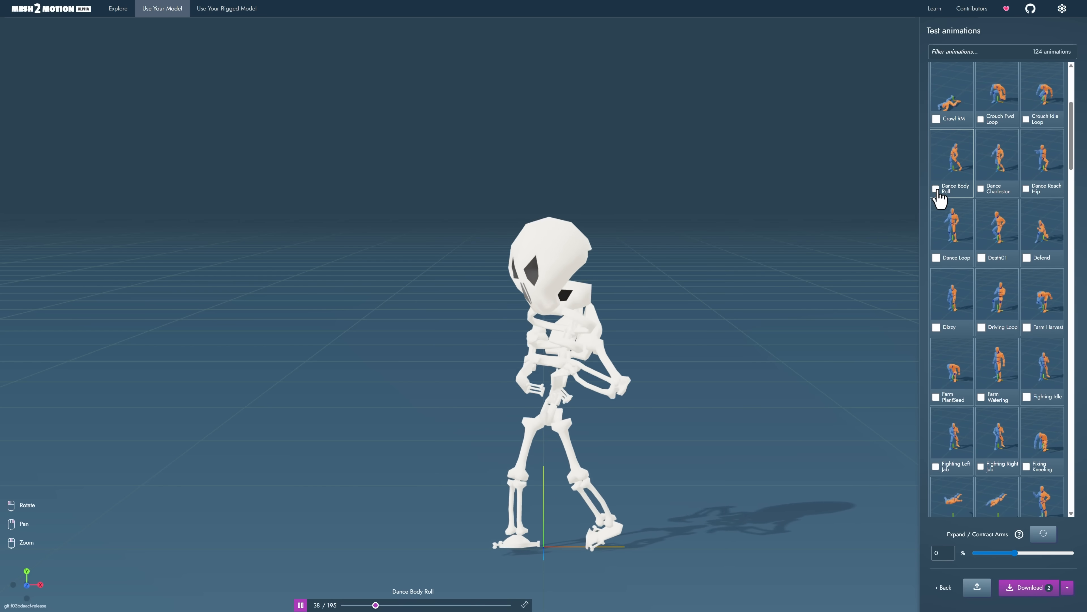
{"action": "left_click", "coordinate": [982, 258]}
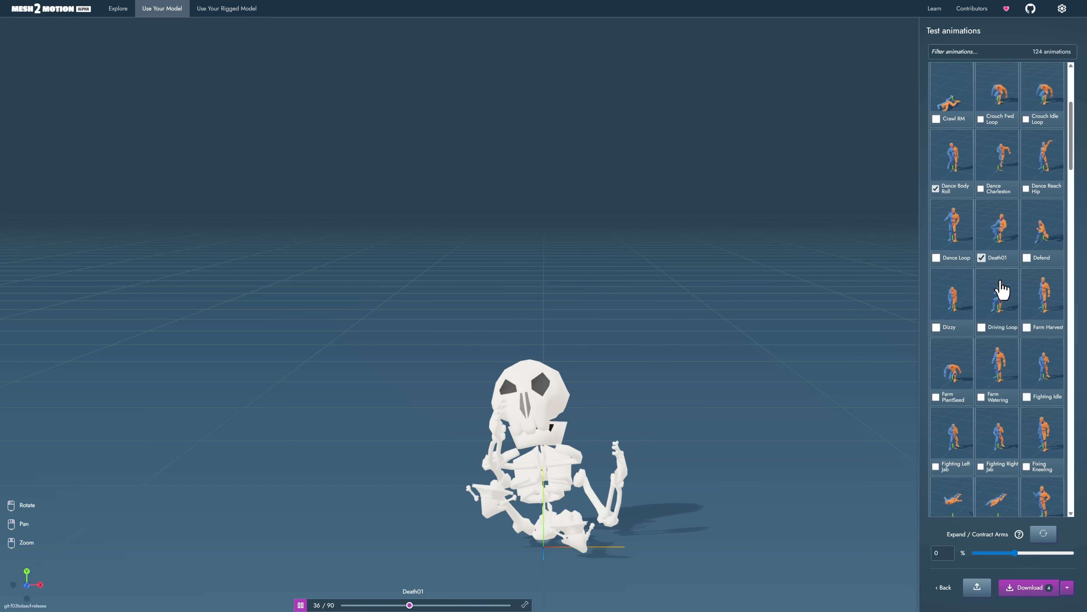
- Preview the Idle Loop and Jog Fwd Loop animations and mark both for export
{"action": "scroll", "coordinate": [1002, 290], "scroll_direction": "down", "scroll_amount": 5}
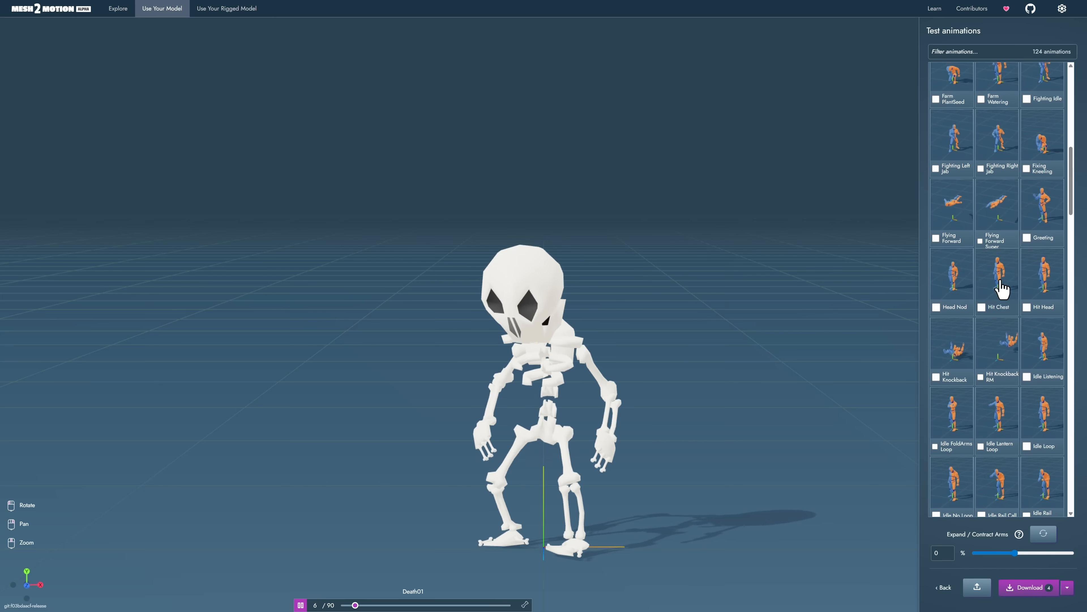
{"action": "scroll", "coordinate": [1002, 290], "scroll_direction": "down", "scroll_amount": 3}
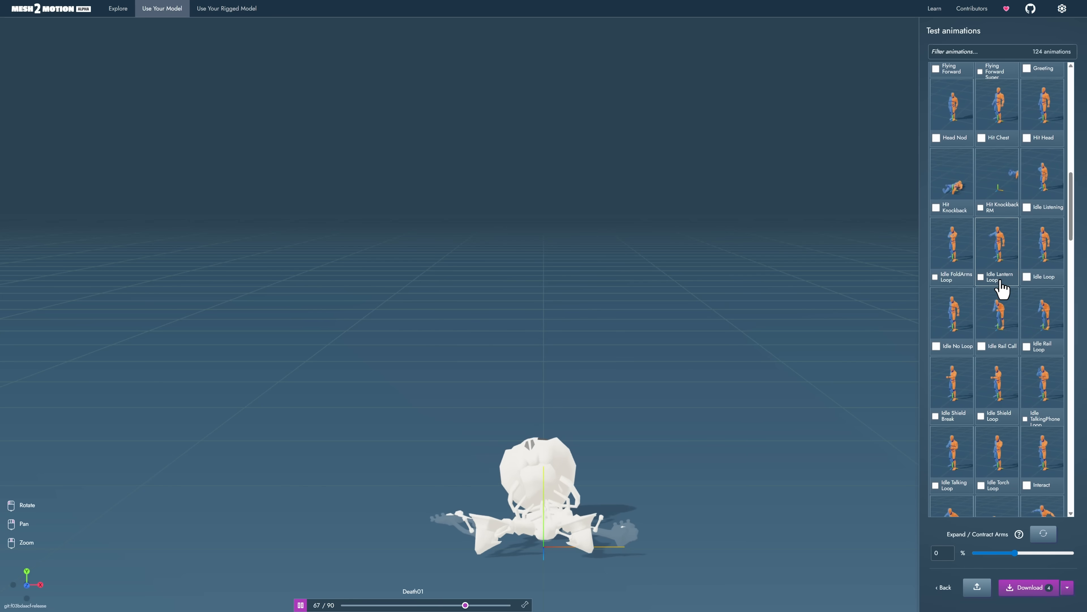
{"action": "left_click", "coordinate": [1026, 277]}
{"action": "left_click", "coordinate": [1035, 257]}
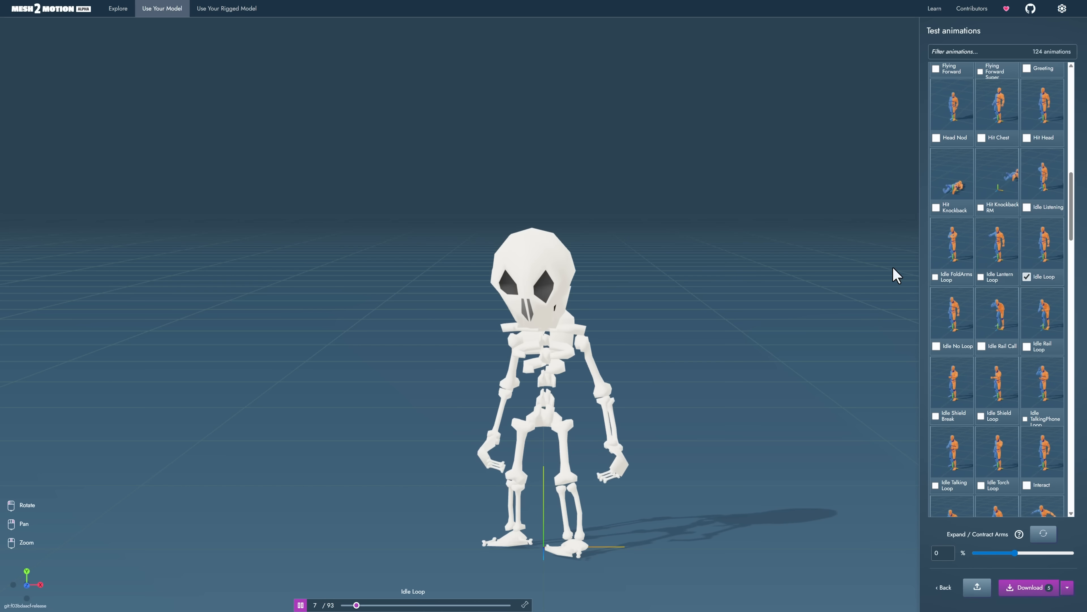
{"action": "scroll", "coordinate": [969, 352], "scroll_direction": "down", "scroll_amount": 5}
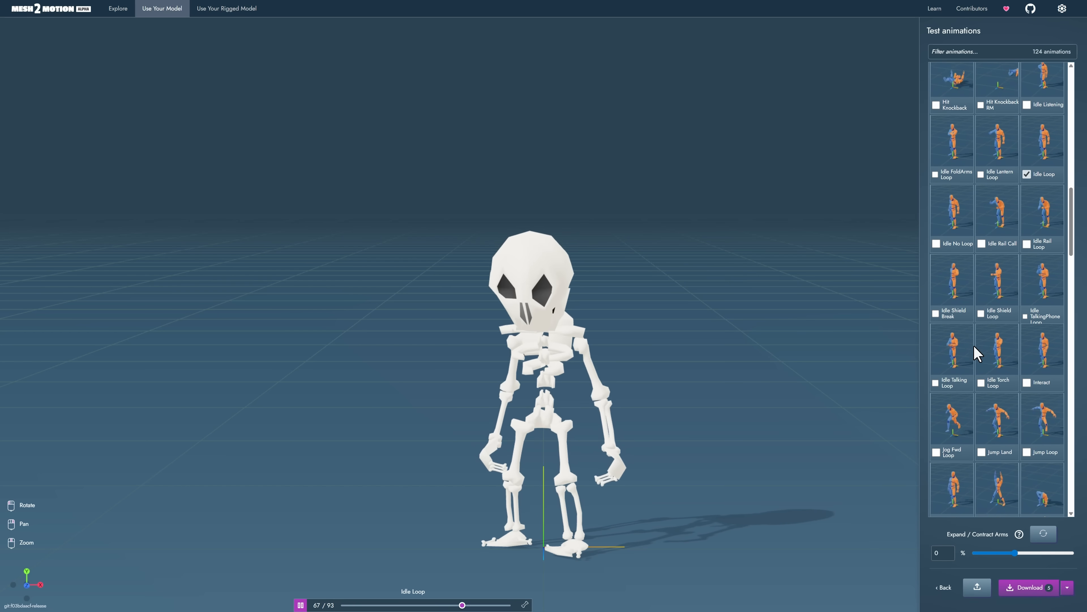
{"action": "scroll", "coordinate": [977, 352], "scroll_direction": "down", "scroll_amount": 2}
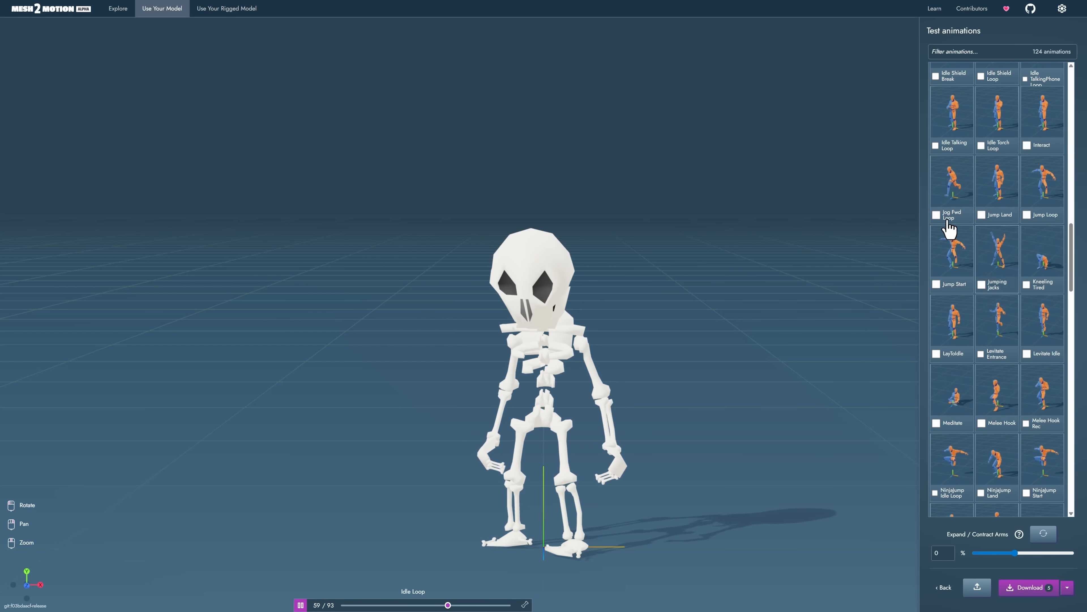
{"action": "left_click", "coordinate": [956, 203]}
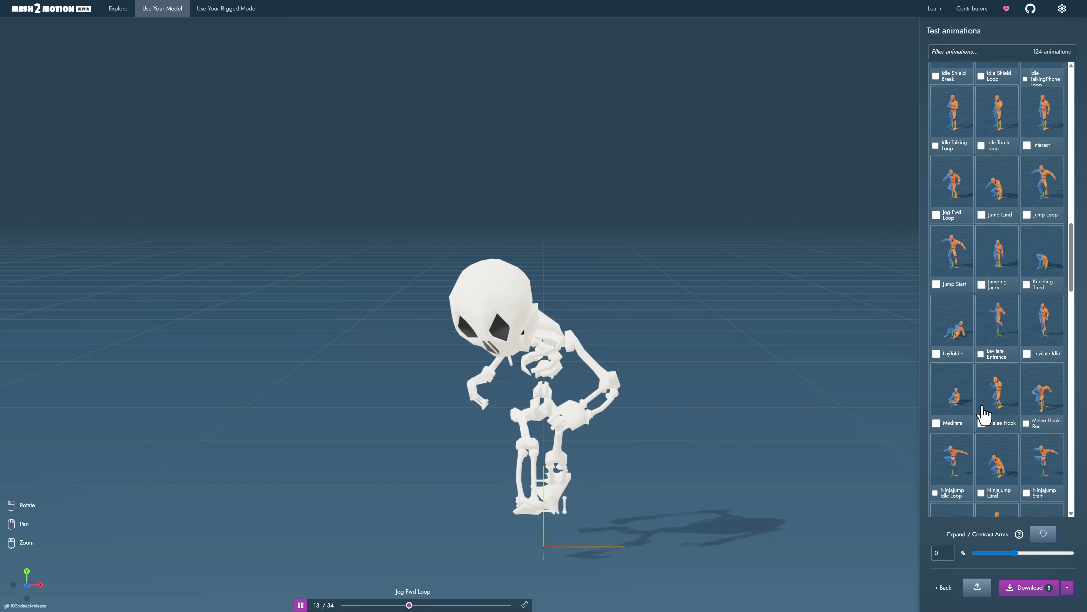
{"action": "left_click", "coordinate": [937, 216]}
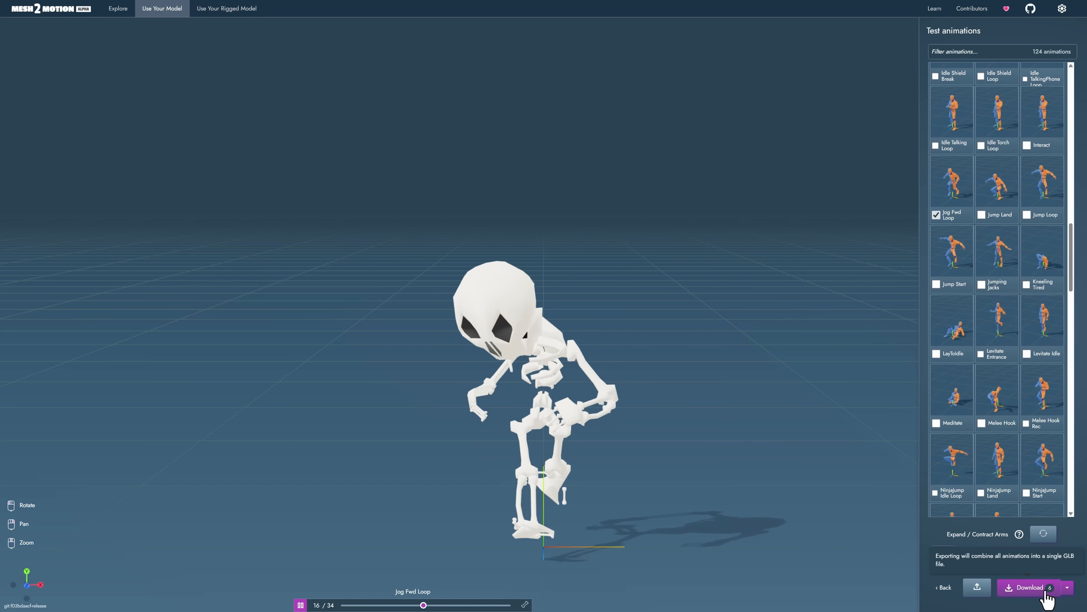
- Check the exported bone name options, keep Default, and download the rigged model with the marked animations
{"action": "left_click", "coordinate": [1068, 588]}
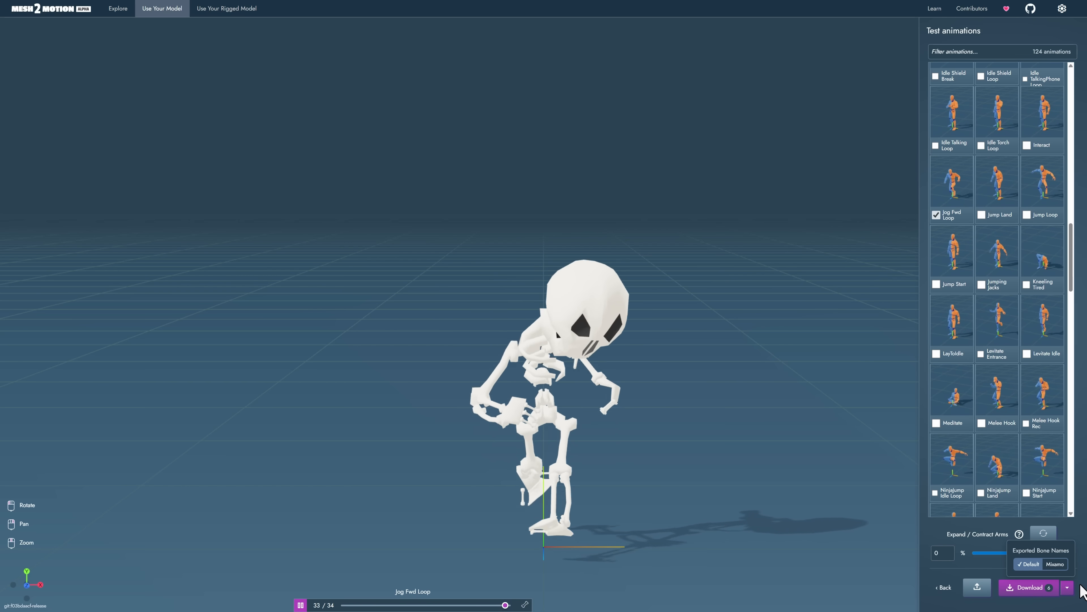
{"action": "left_click", "coordinate": [1079, 587]}
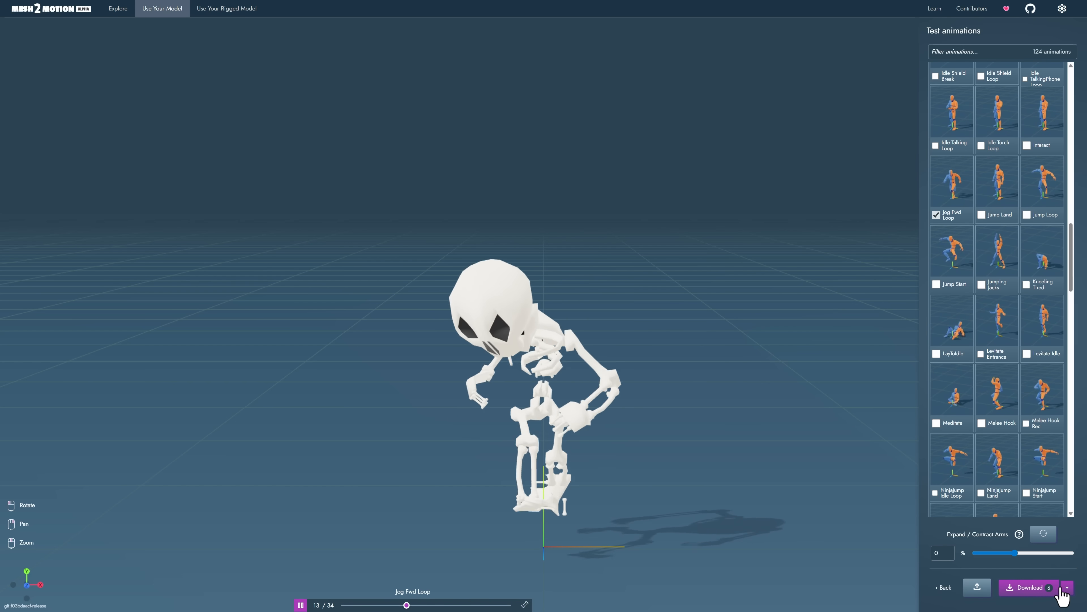
{"action": "left_click", "coordinate": [1036, 590]}
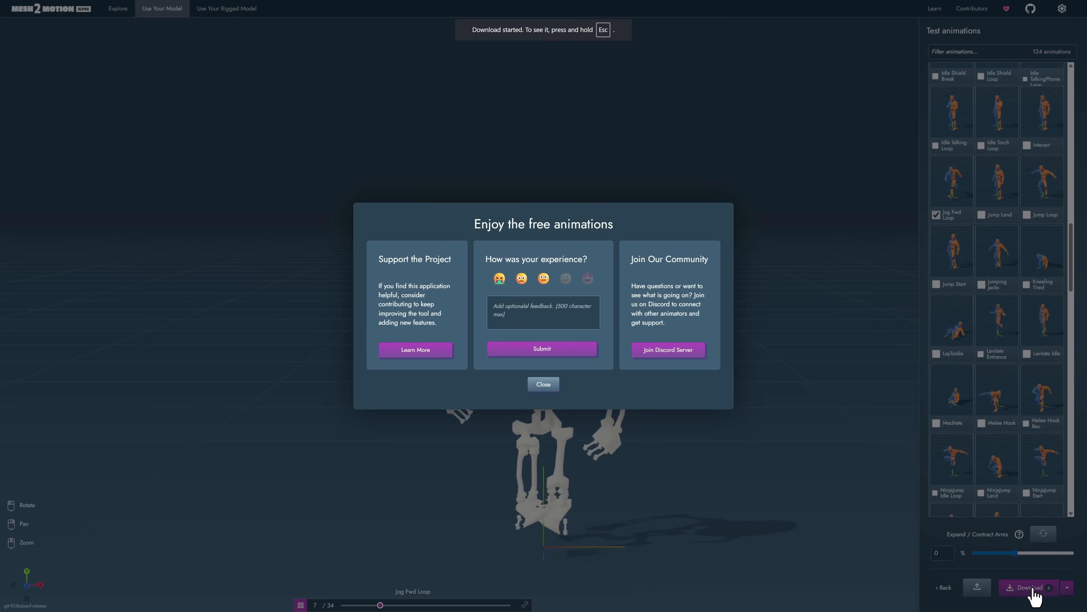
{"action": "left_click", "coordinate": [543, 384]}
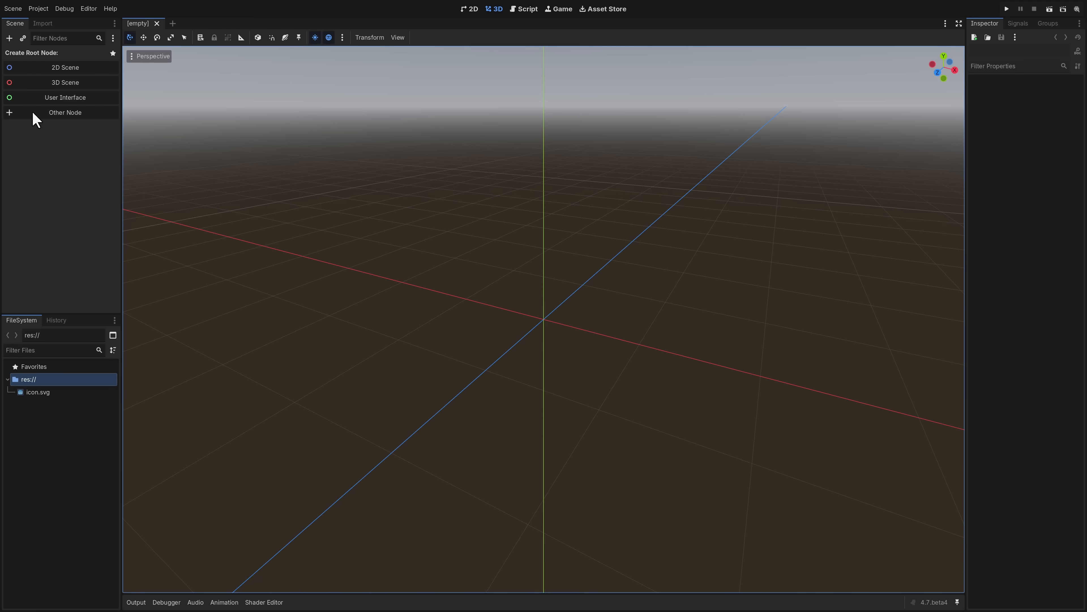
- In Godot, create a 3D scene root node and open the project folder in the file manager
{"action": "left_click", "coordinate": [87, 85]}
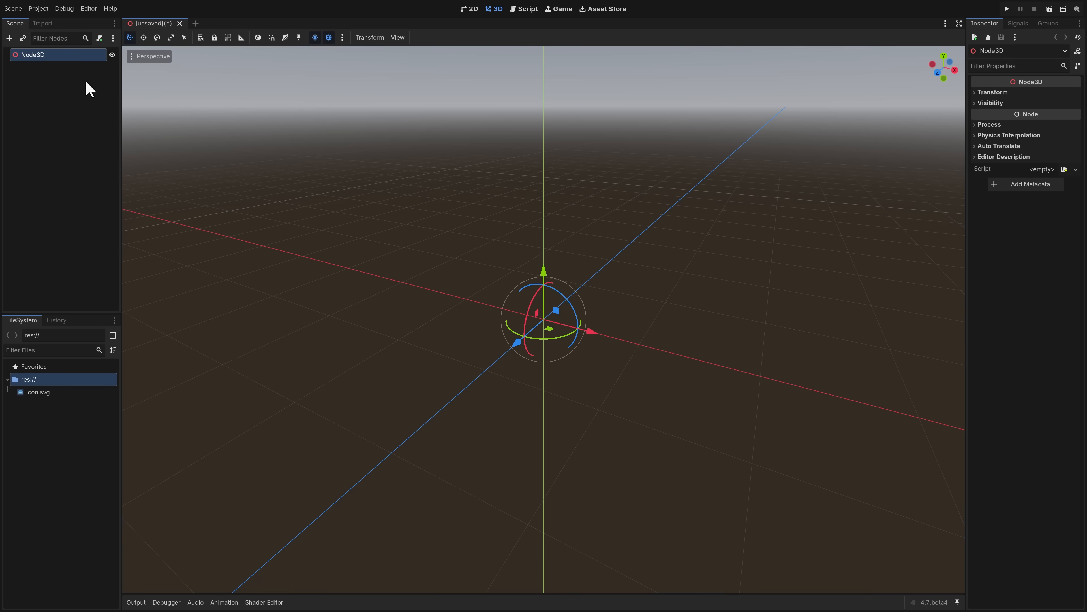
{"action": "right_click", "coordinate": [51, 434]}
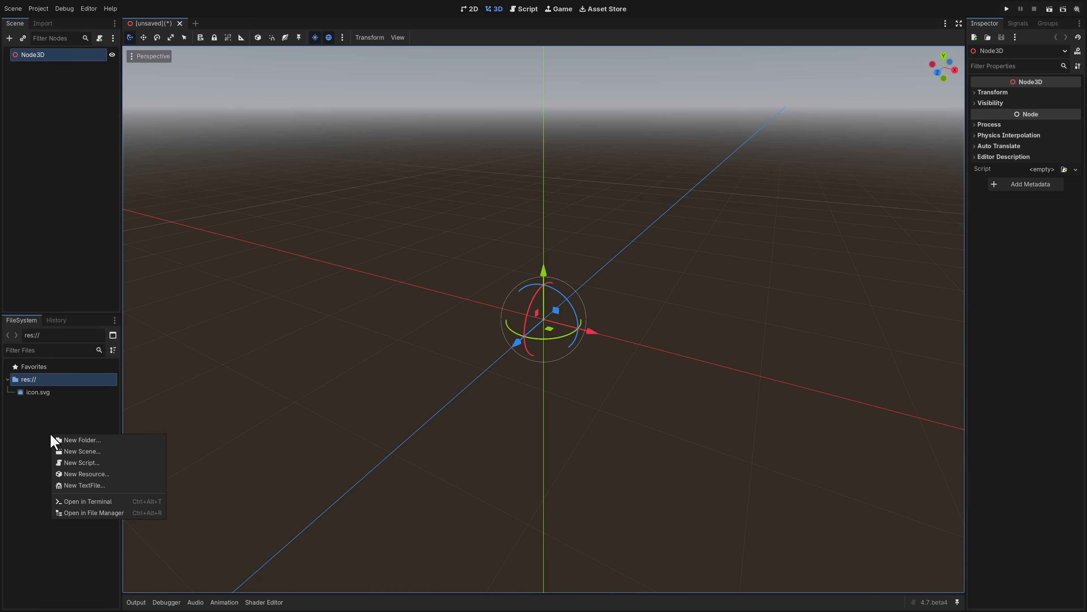
{"action": "left_click", "coordinate": [91, 513]}
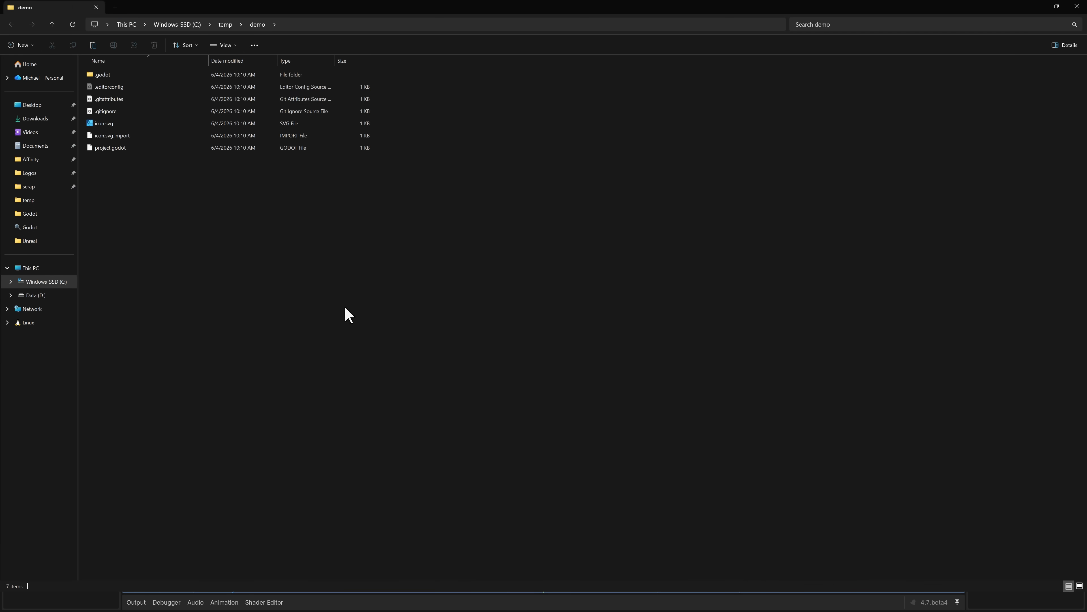
- Copy exported-model.glb from Downloads into the demo project folder and return to Godot
{"action": "left_click", "coordinate": [35, 118]}
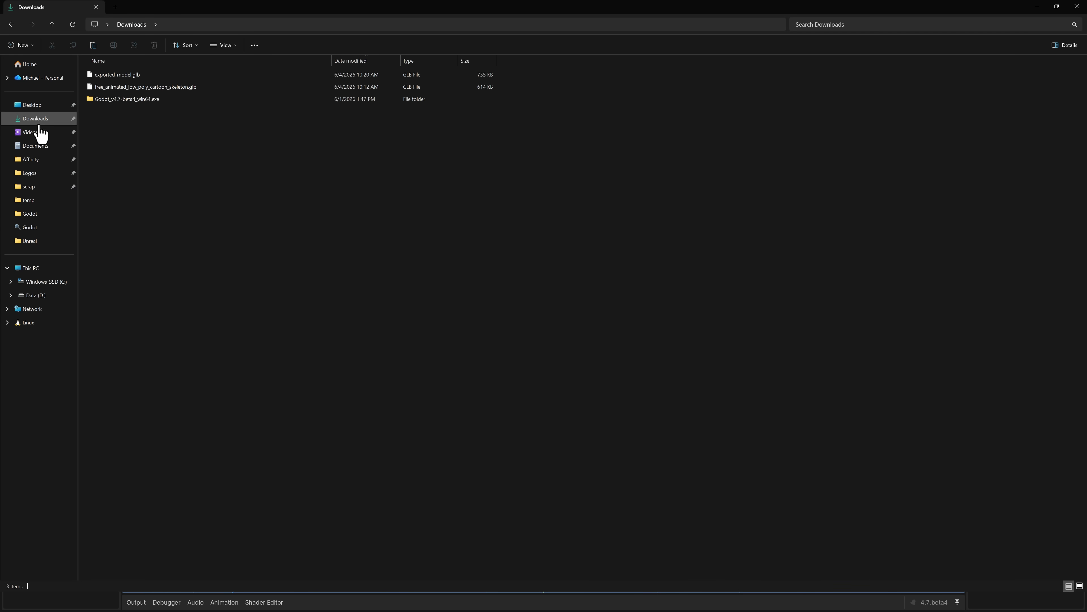
{"action": "left_click", "coordinate": [119, 75]}
{"action": "key", "text": "alt+Left"}
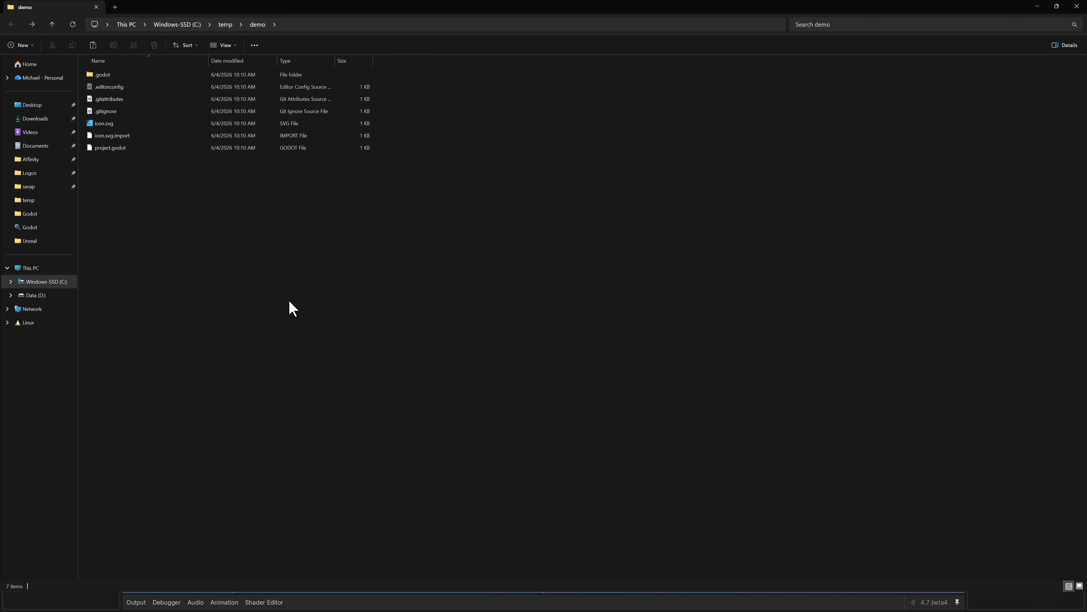
{"action": "key", "text": "ctrl+v"}
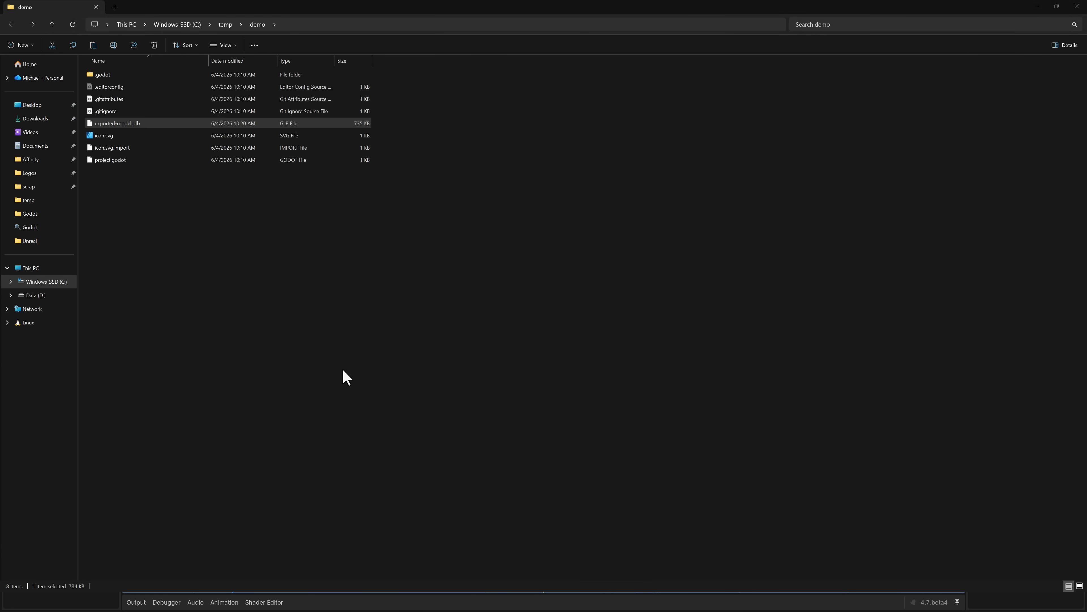
{"action": "key", "text": "alt+Tab"}
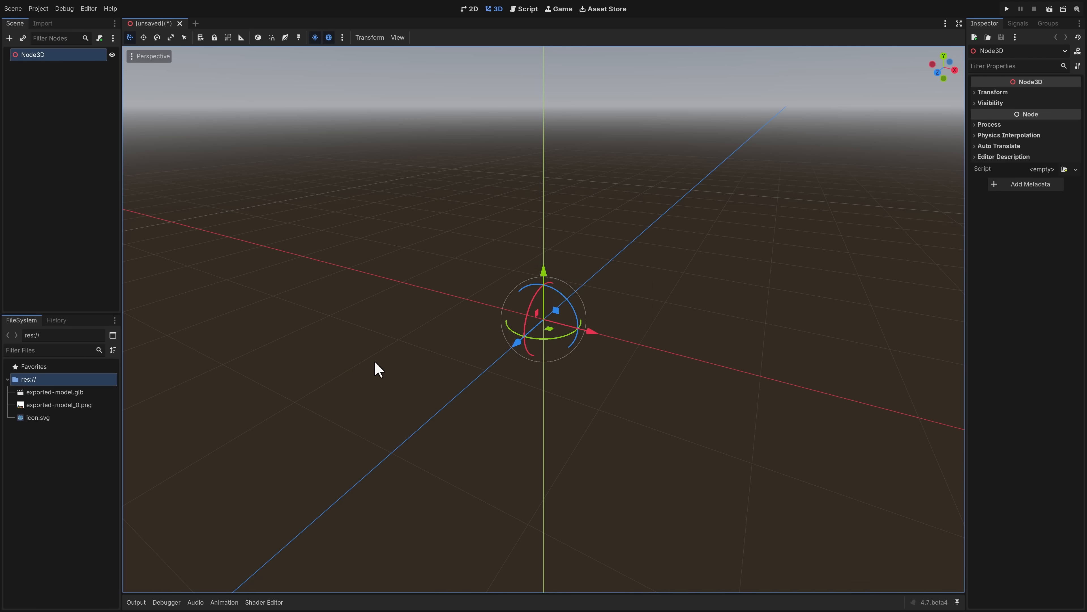
- Review the import options of exported-model.glb and open its advanced import settings
{"action": "left_click", "coordinate": [49, 394]}
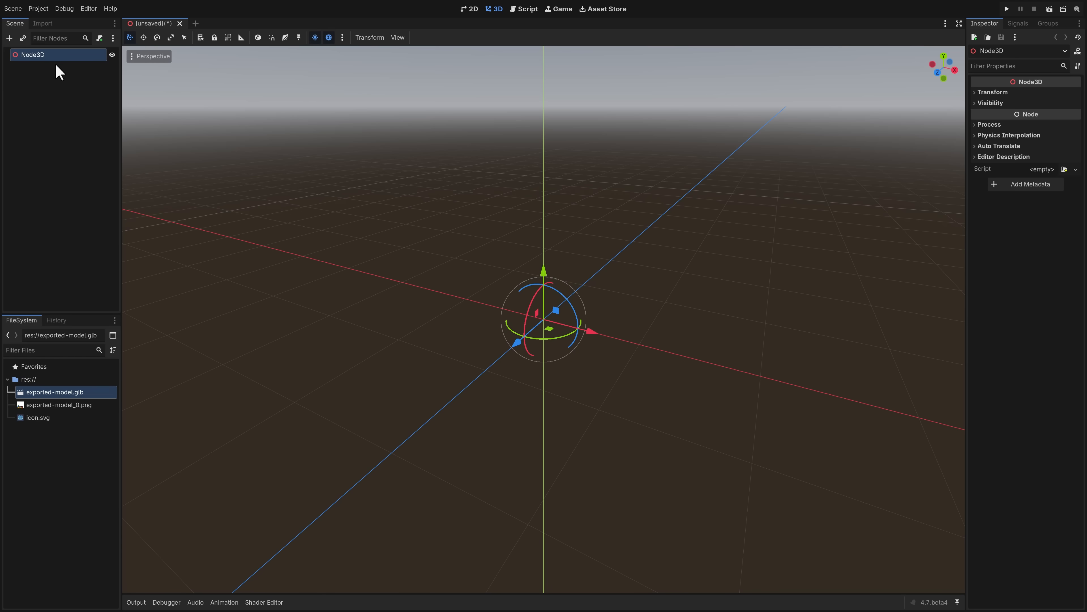
{"action": "left_click", "coordinate": [51, 24]}
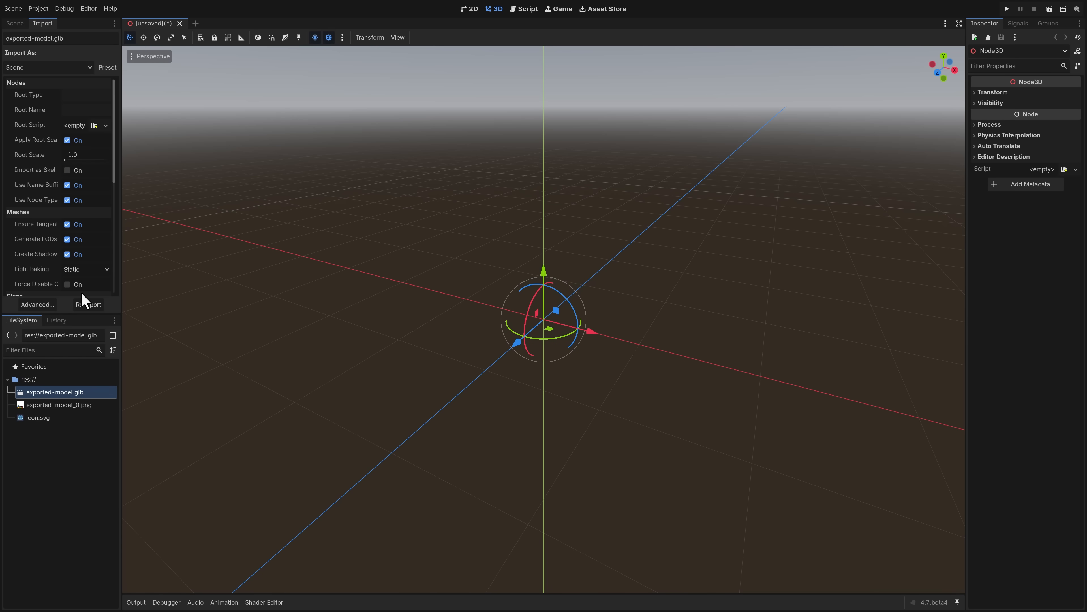
{"action": "scroll", "coordinate": [81, 274], "scroll_direction": "down", "scroll_amount": 5}
{"action": "left_click", "coordinate": [37, 305]}
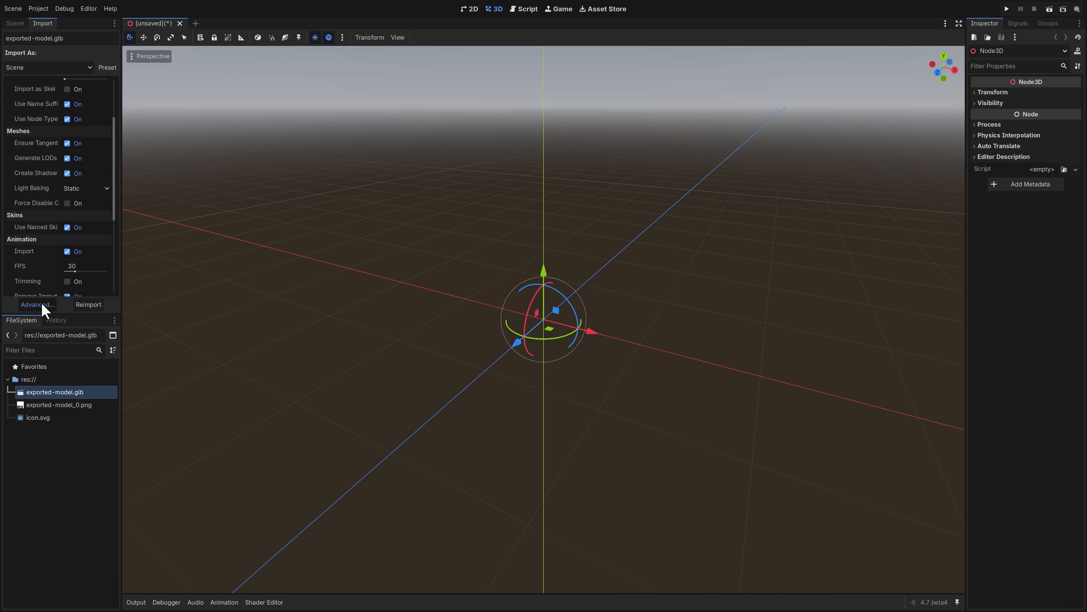
- Inspect the imported animations from Backflip to Jog_Fwd, check the loop mode, and close the advanced settings without reimporting
{"action": "left_click", "coordinate": [152, 178]}
{"action": "left_click", "coordinate": [154, 192]}
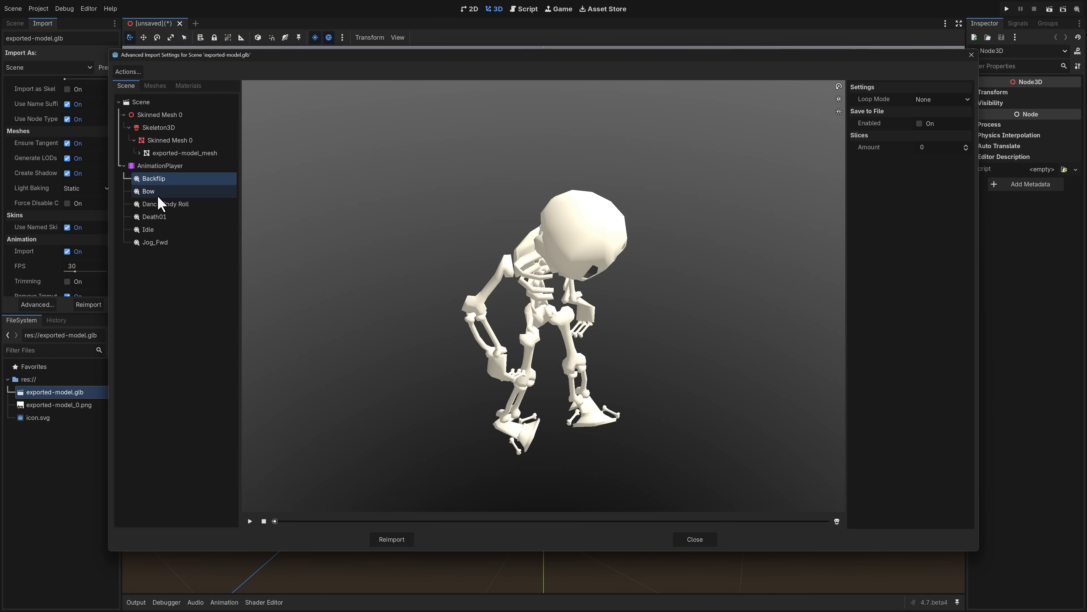
{"action": "left_click", "coordinate": [159, 205]}
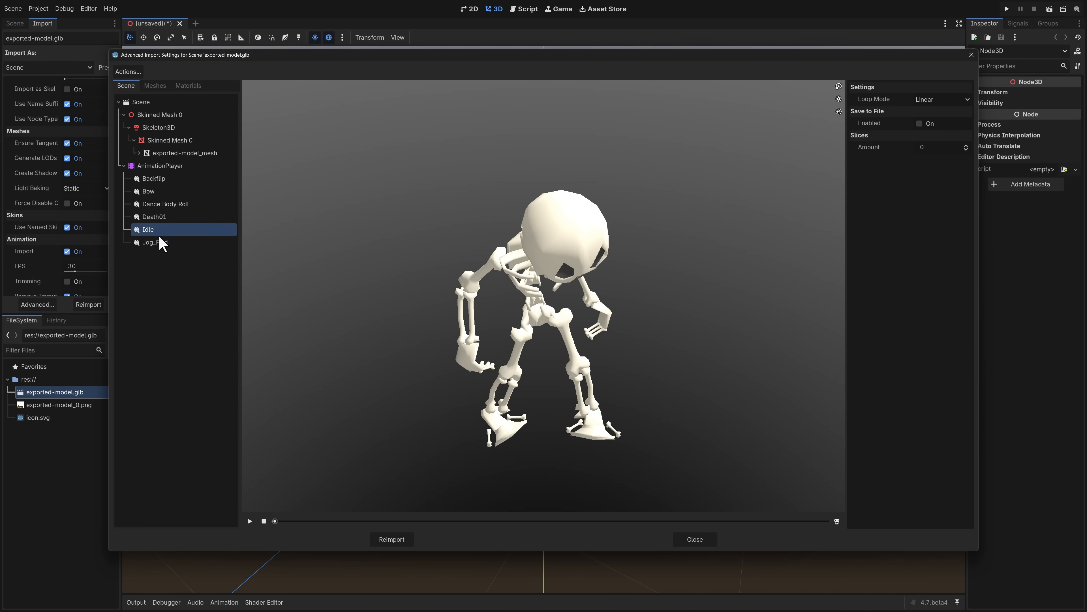
{"action": "left_click", "coordinate": [159, 242]}
{"action": "left_click", "coordinate": [159, 229]}
{"action": "left_click", "coordinate": [170, 243]}
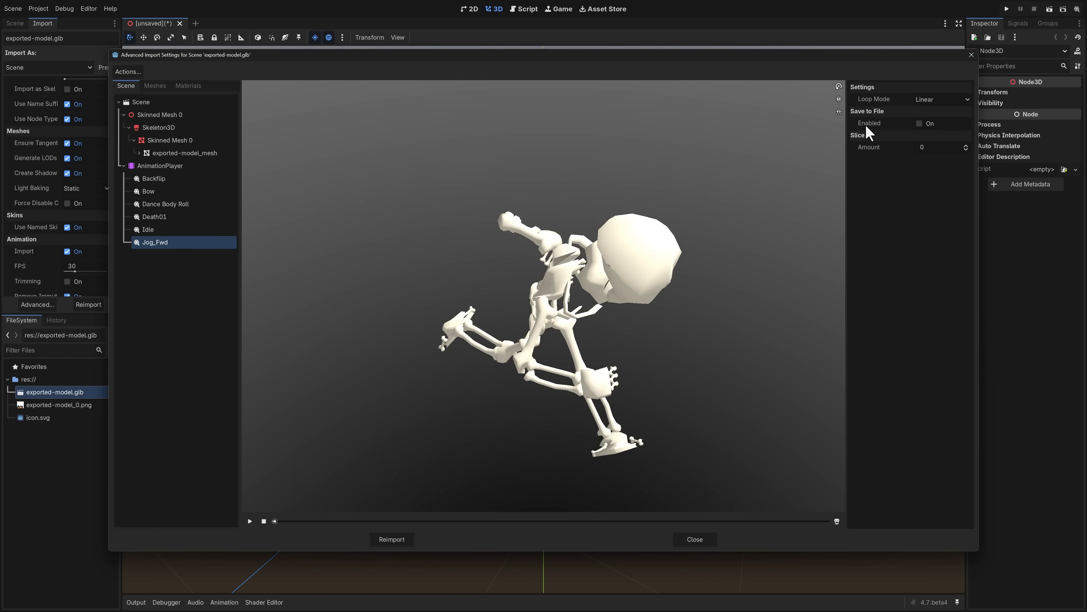
{"action": "left_click", "coordinate": [951, 100]}
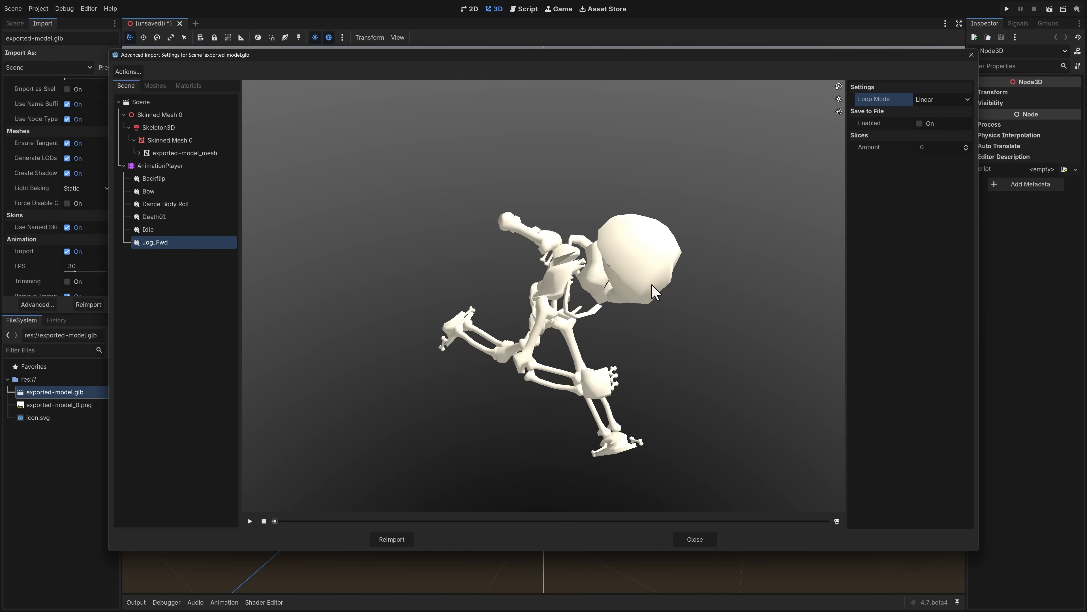
{"action": "left_click", "coordinate": [695, 539]}
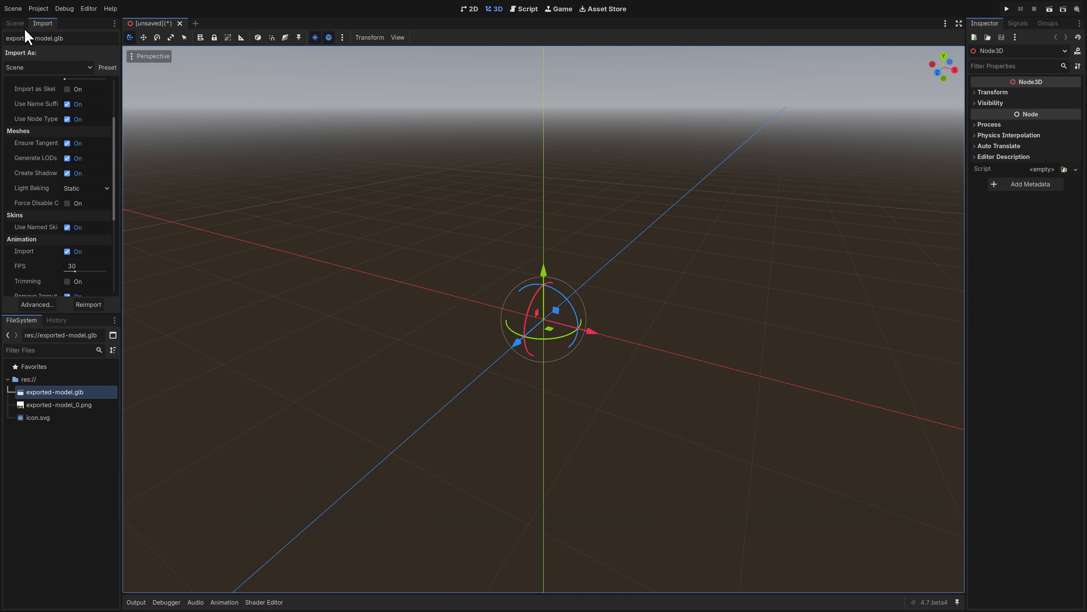
- Place exported-model.glb at the centre of the 3D scene and make the instance local
{"action": "left_click", "coordinate": [16, 23]}
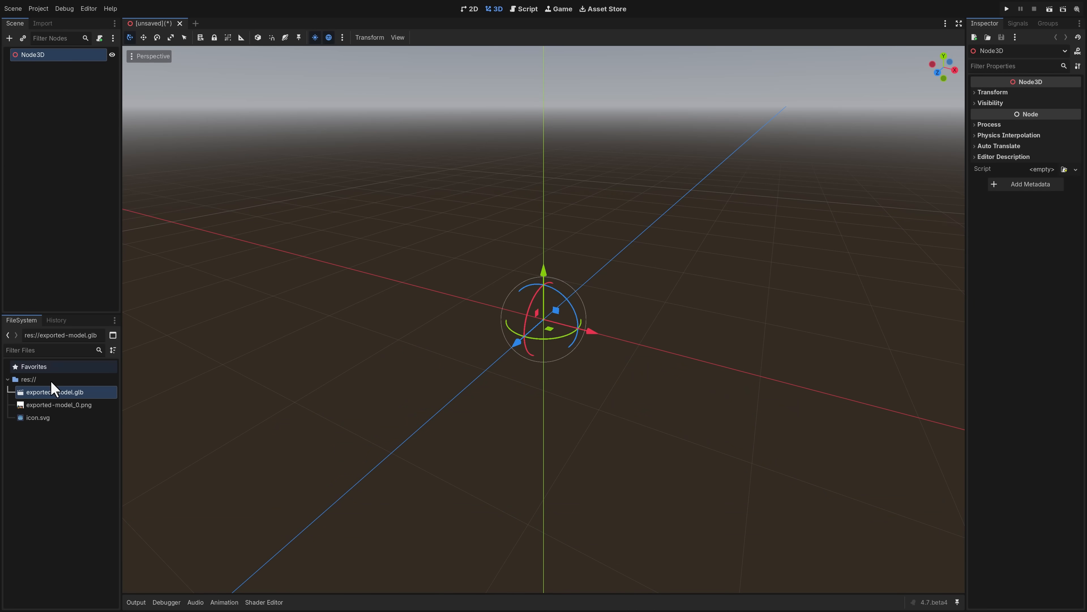
{"action": "left_click_drag", "start_coordinate": [49, 397], "coordinate": [547, 322]}
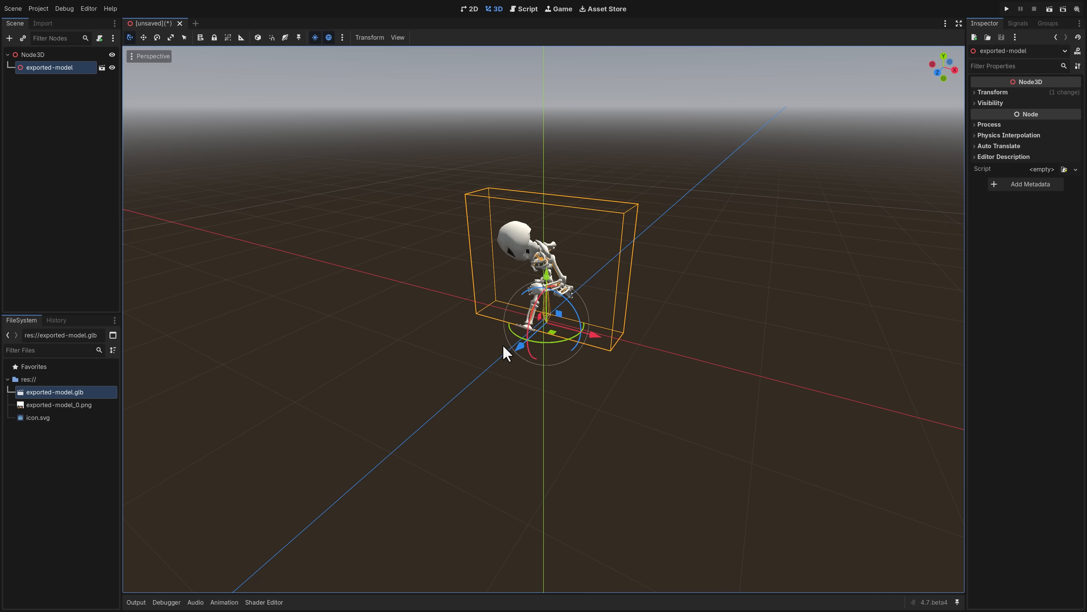
{"action": "right_click", "coordinate": [39, 66]}
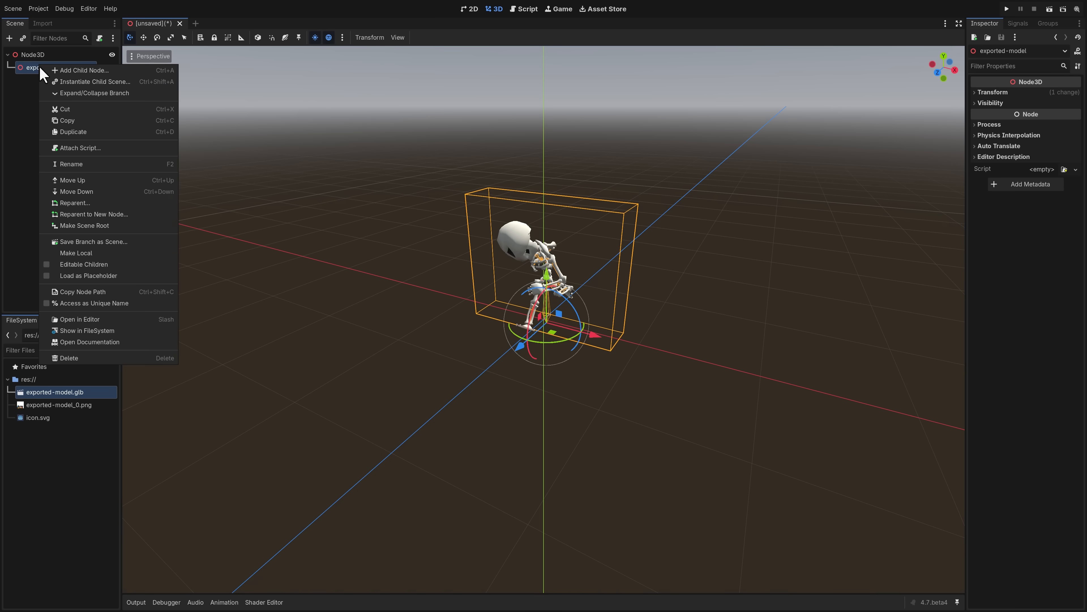
{"action": "left_click", "coordinate": [99, 253]}
- Enlarge the animation timeline of the skeleton's AnimationPlayer and preview the Bow animation up close
{"action": "left_click", "coordinate": [54, 119]}
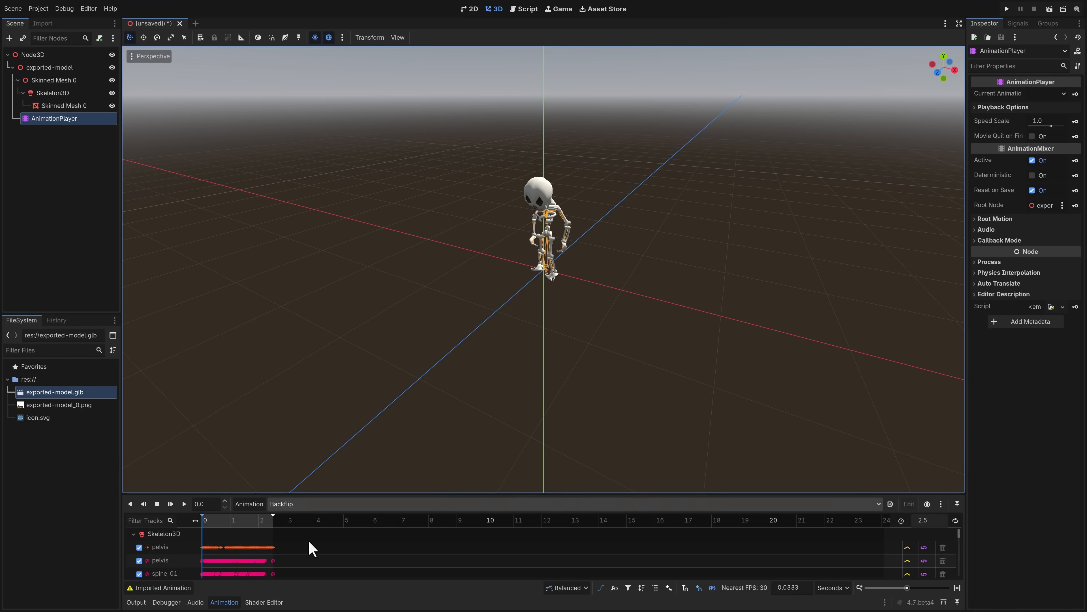
{"action": "left_click_drag", "start_coordinate": [431, 494], "coordinate": [432, 367]}
{"action": "left_click", "coordinate": [330, 376]}
{"action": "left_click", "coordinate": [304, 400]}
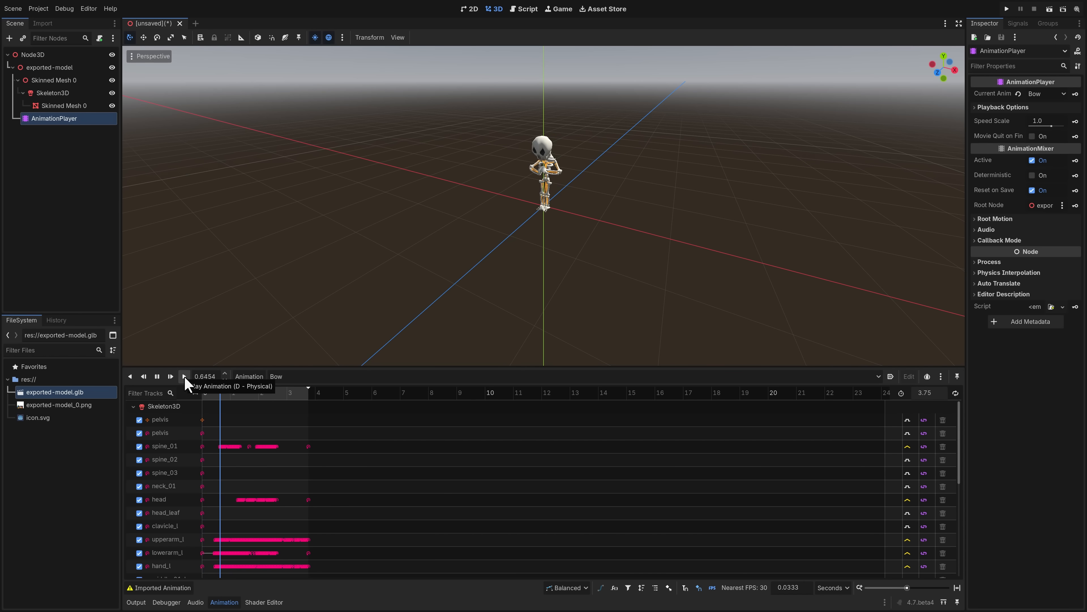
{"action": "scroll", "coordinate": [551, 278], "scroll_direction": "up", "scroll_amount": 3}
{"action": "scroll", "coordinate": [550, 278], "scroll_direction": "up", "scroll_amount": 2}
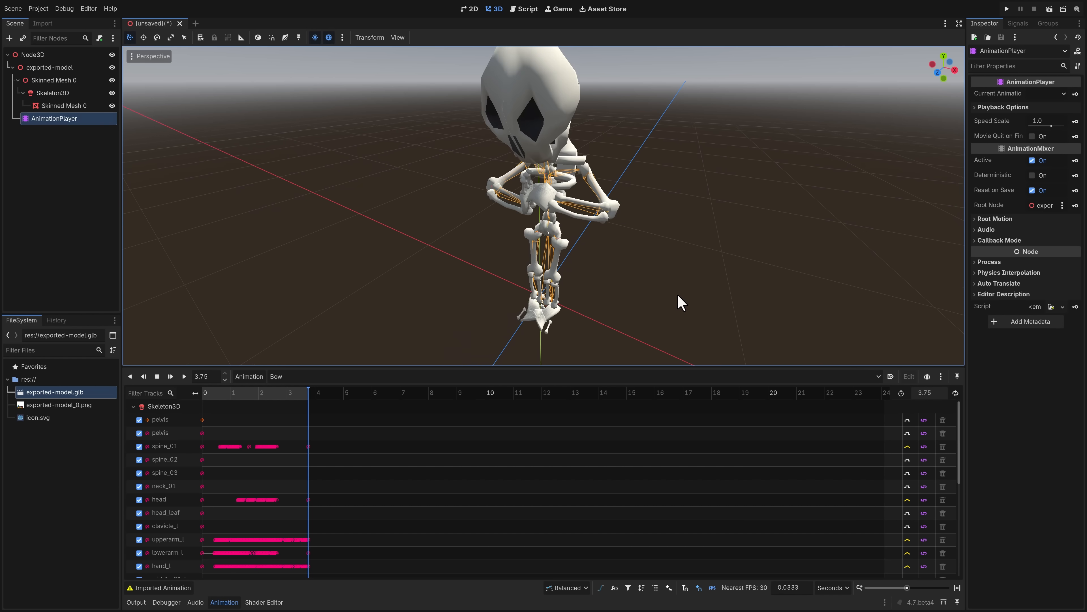
- Play the Dance Body Roll animation on the skeleton
{"action": "left_click", "coordinate": [295, 376]}
{"action": "left_click", "coordinate": [304, 412]}
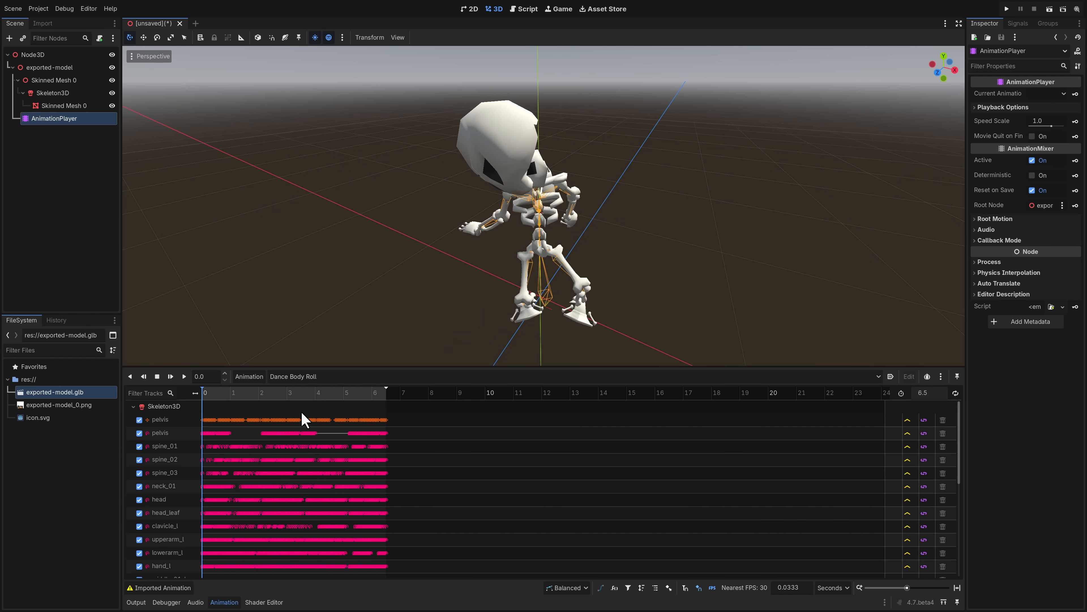
{"action": "left_click", "coordinate": [184, 377]}
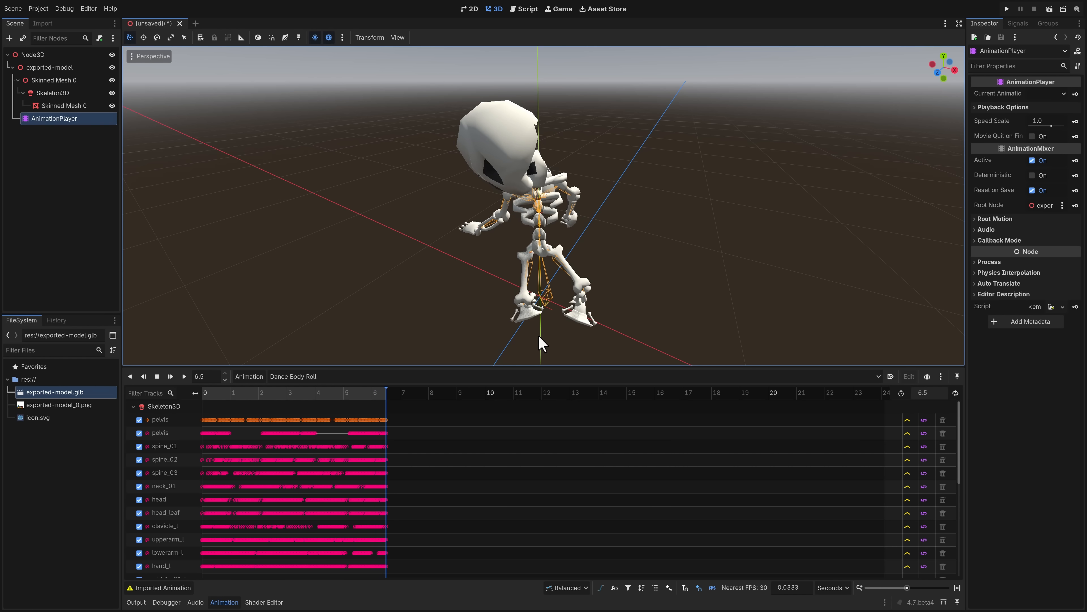
- Switch to Mesh2Motion in Chrome, go to Explore, and replace the Mannequin with the Sophia model
{"action": "key", "text": "alt+Tab"}
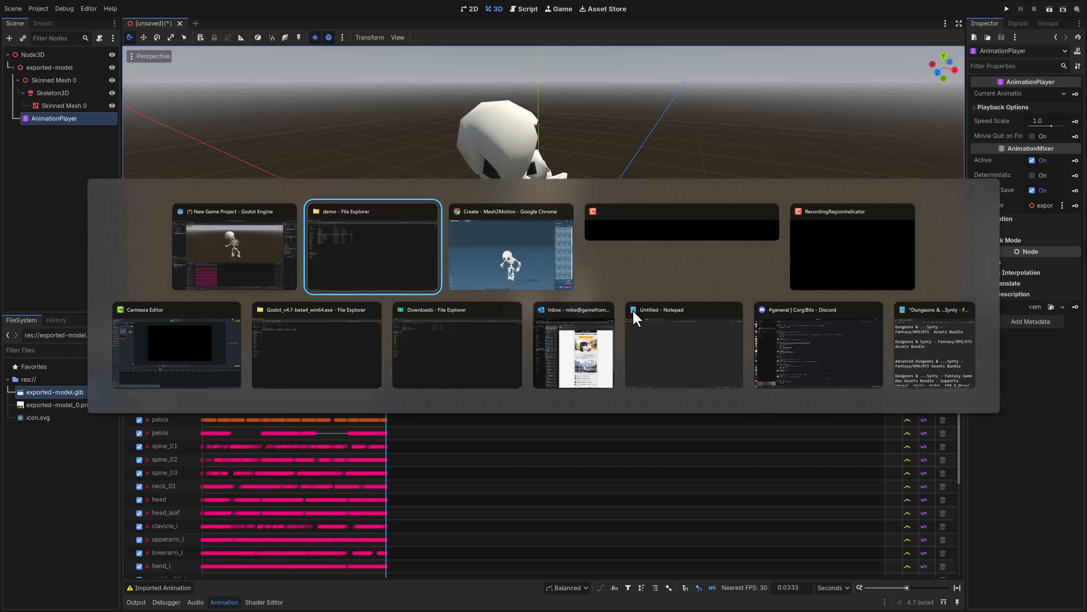
{"action": "key", "text": "alt+Tab"}
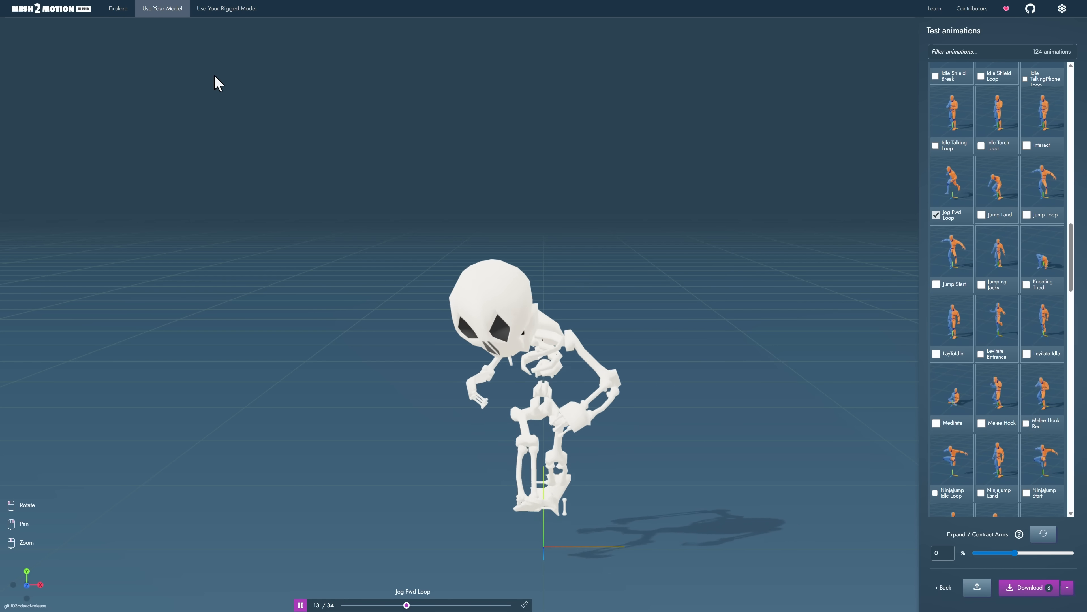
{"action": "left_click", "coordinate": [114, 10]}
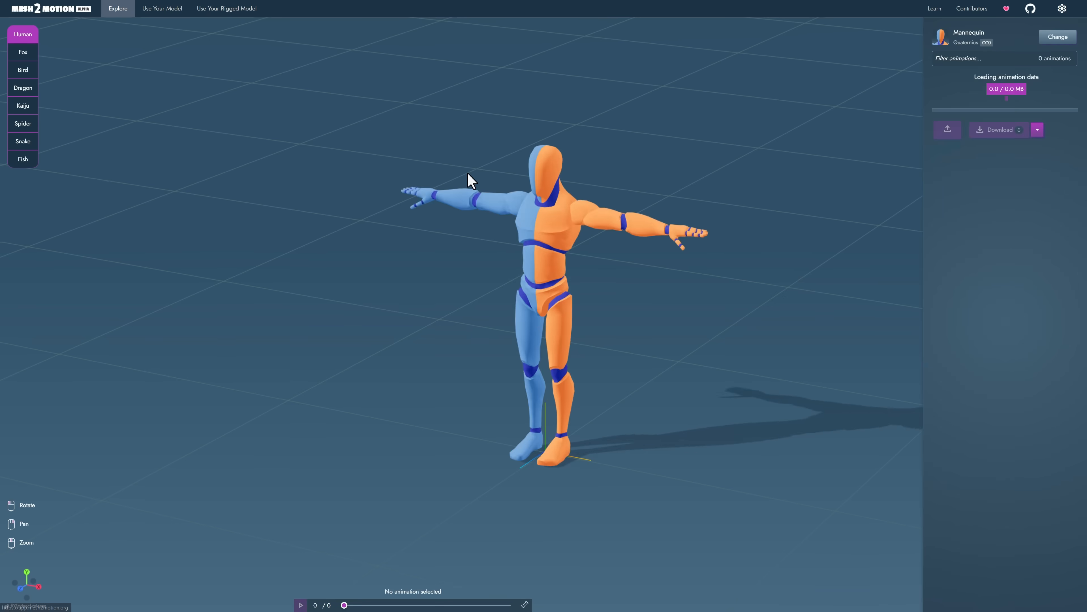
{"action": "left_click", "coordinate": [1057, 37]}
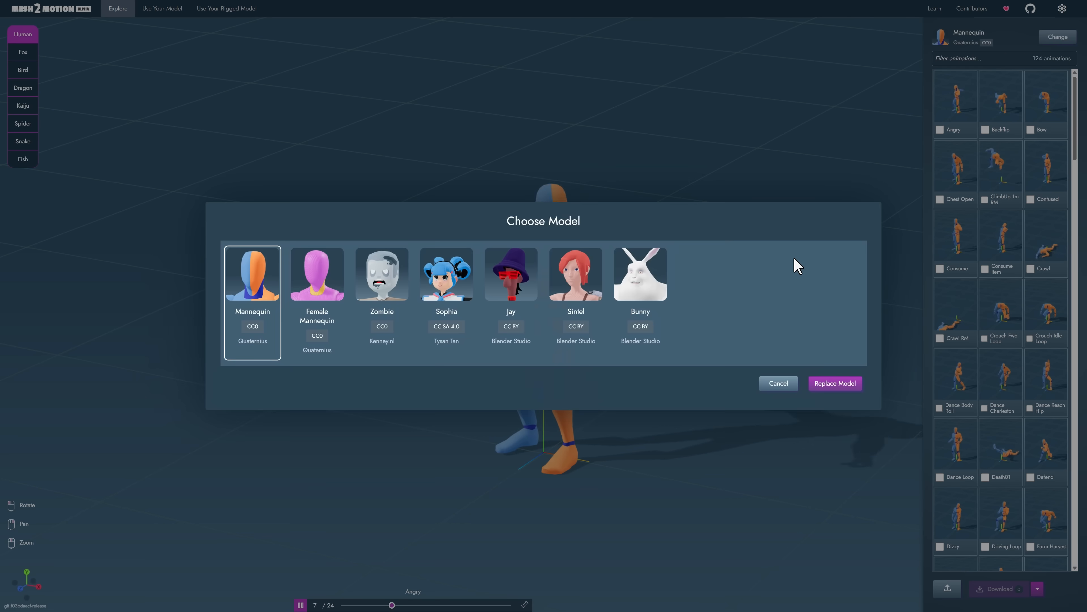
{"action": "left_click", "coordinate": [448, 275]}
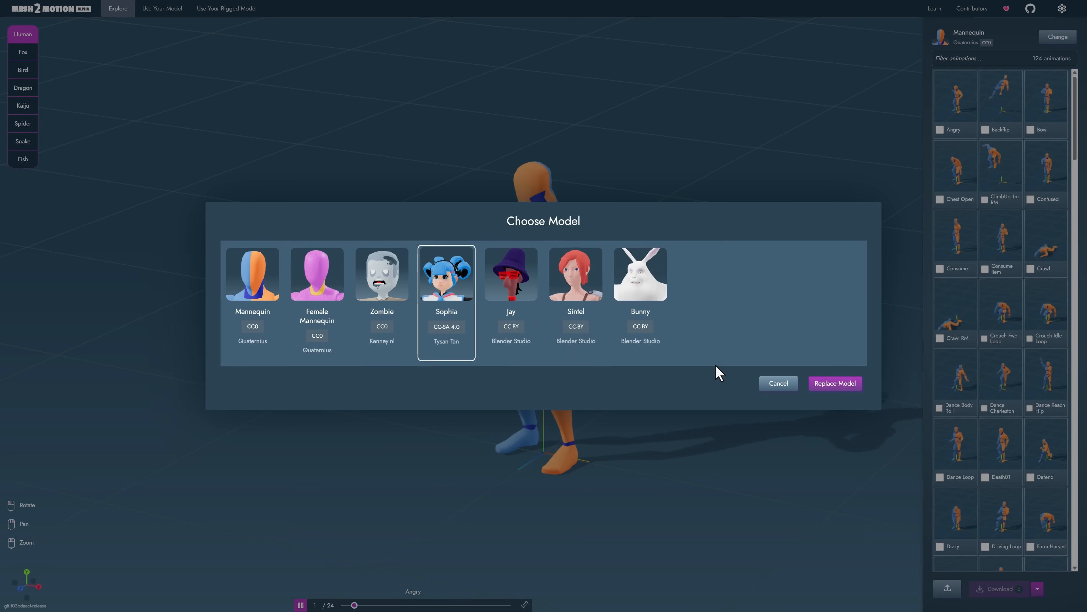
{"action": "left_click", "coordinate": [845, 386]}
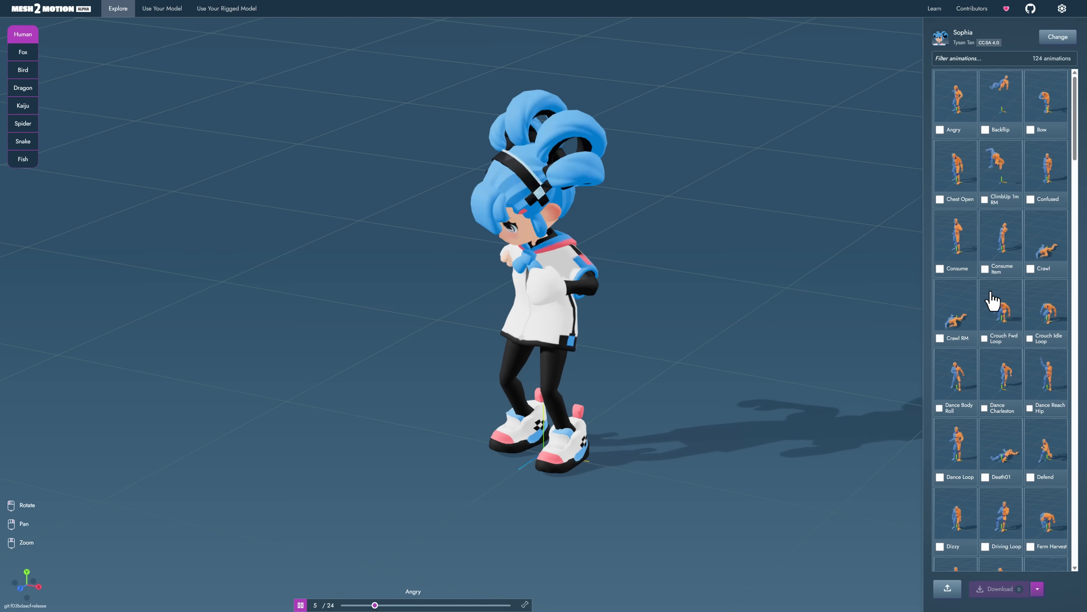
- Filter the animations by "walk" and download Sophia with only Walk Loop marked, dismissing the feedback dialog
{"action": "scroll", "coordinate": [998, 322], "scroll_direction": "down", "scroll_amount": 1}
{"action": "scroll", "coordinate": [997, 320], "scroll_direction": "down", "scroll_amount": 3}
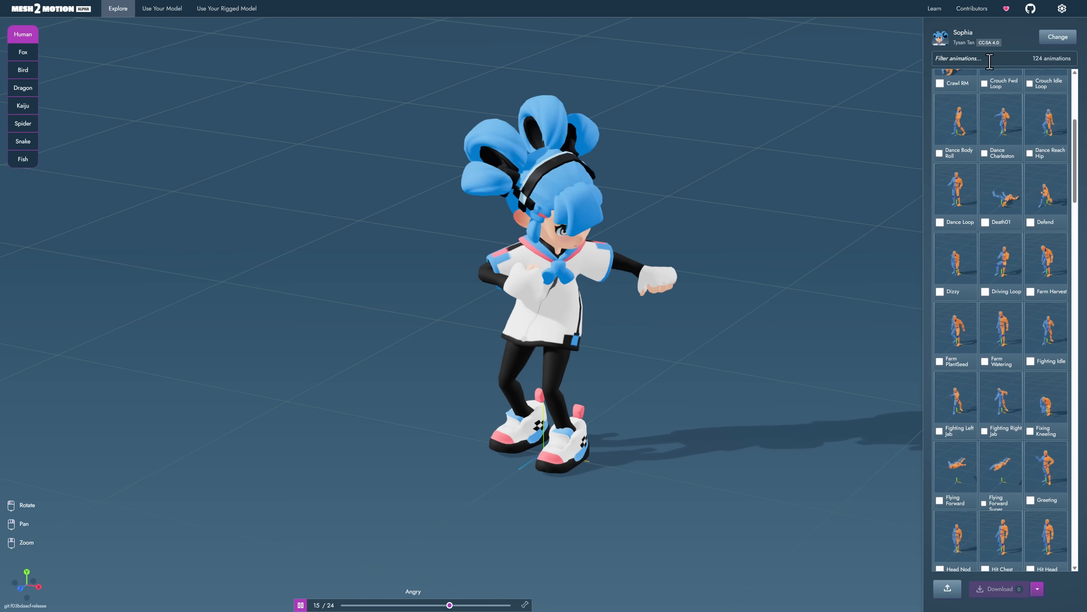
{"action": "left_click", "coordinate": [990, 58]}
{"action": "type", "text": "walk"}
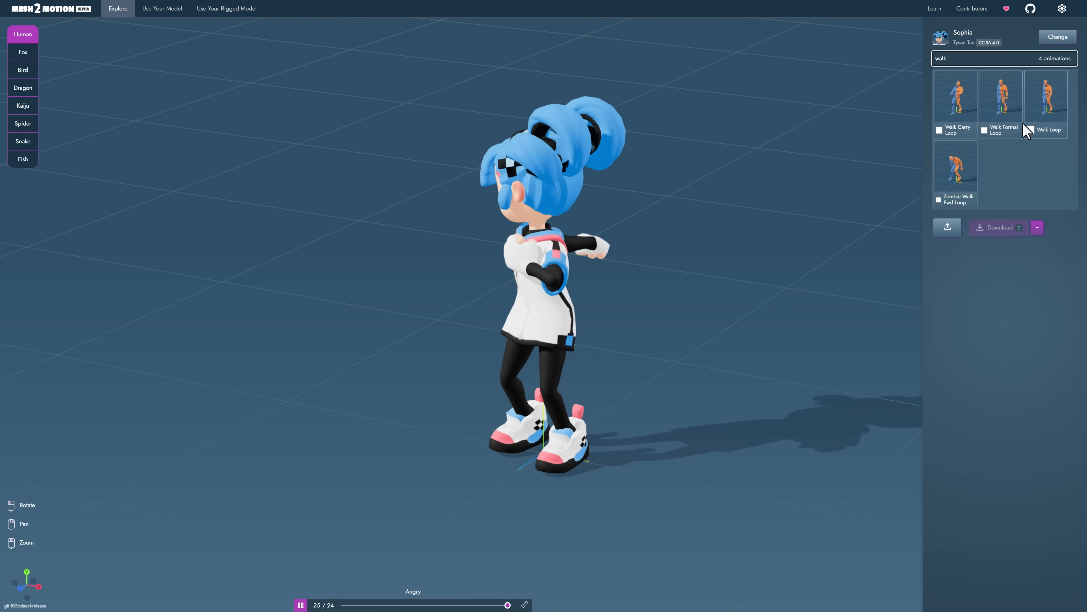
{"action": "left_click", "coordinate": [1003, 133]}
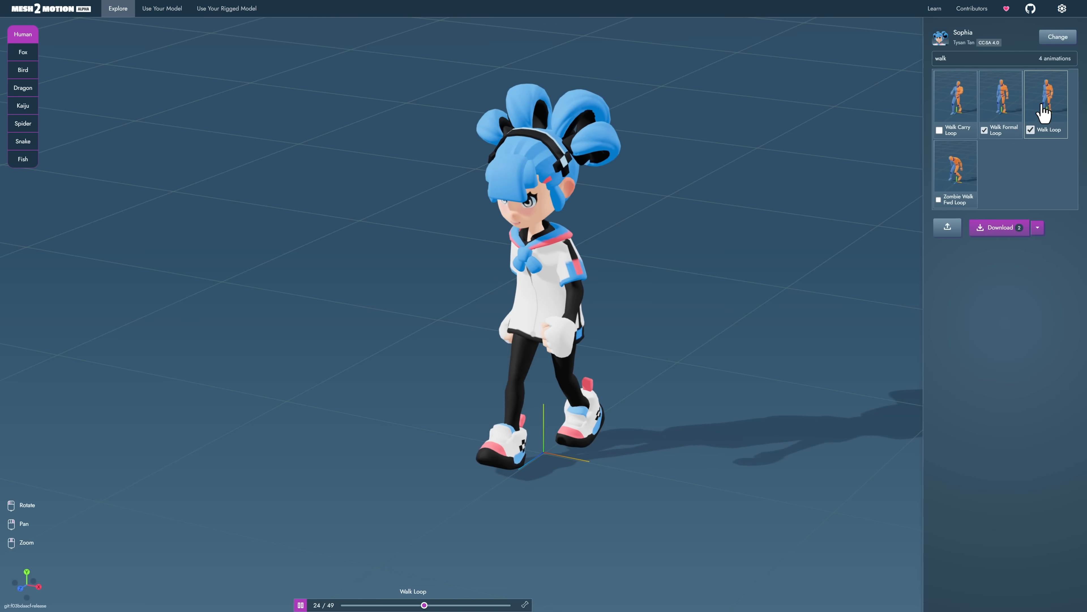
{"action": "left_click", "coordinate": [989, 135]}
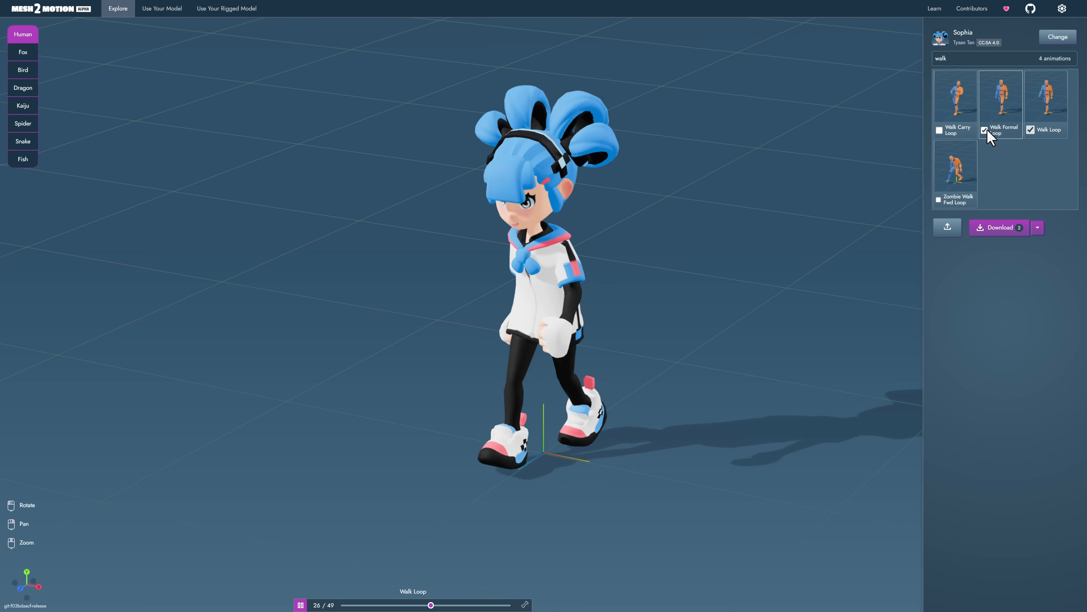
{"action": "left_click", "coordinate": [1001, 234]}
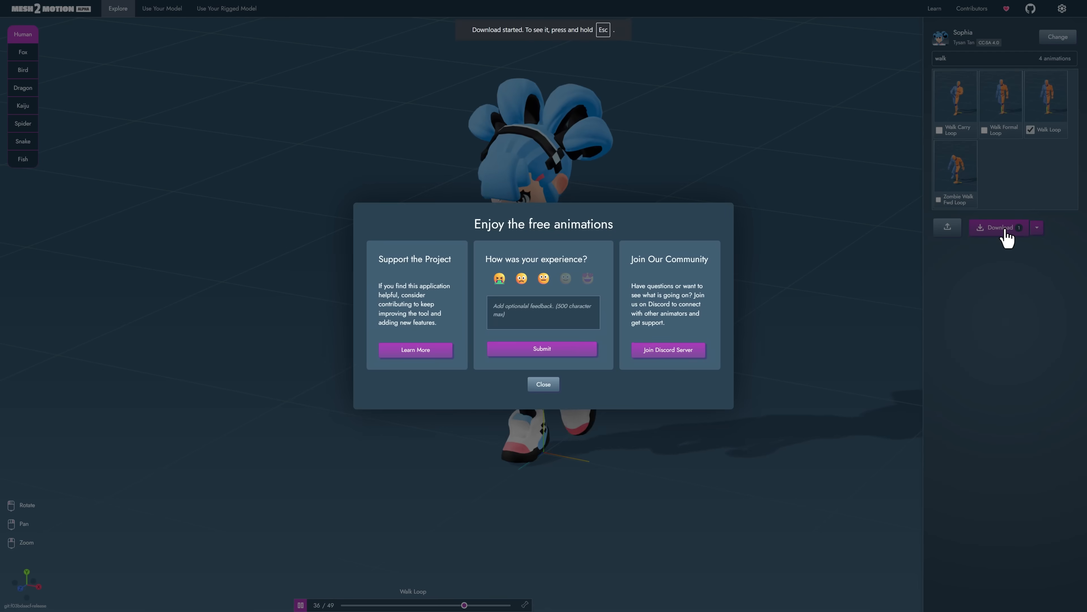
{"action": "left_click", "coordinate": [551, 388]}
- Copy exported-model (1).glb from Downloads into the demo project folder in File Explorer and return to Godot
{"action": "key", "text": "alt+Tab"}
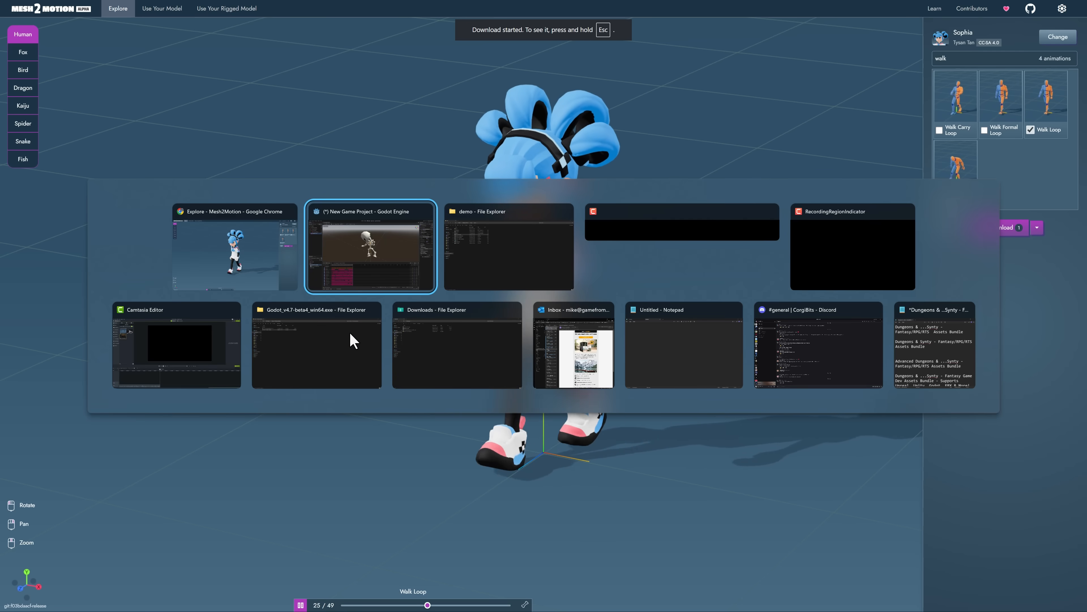
{"action": "key", "text": "Tab"}
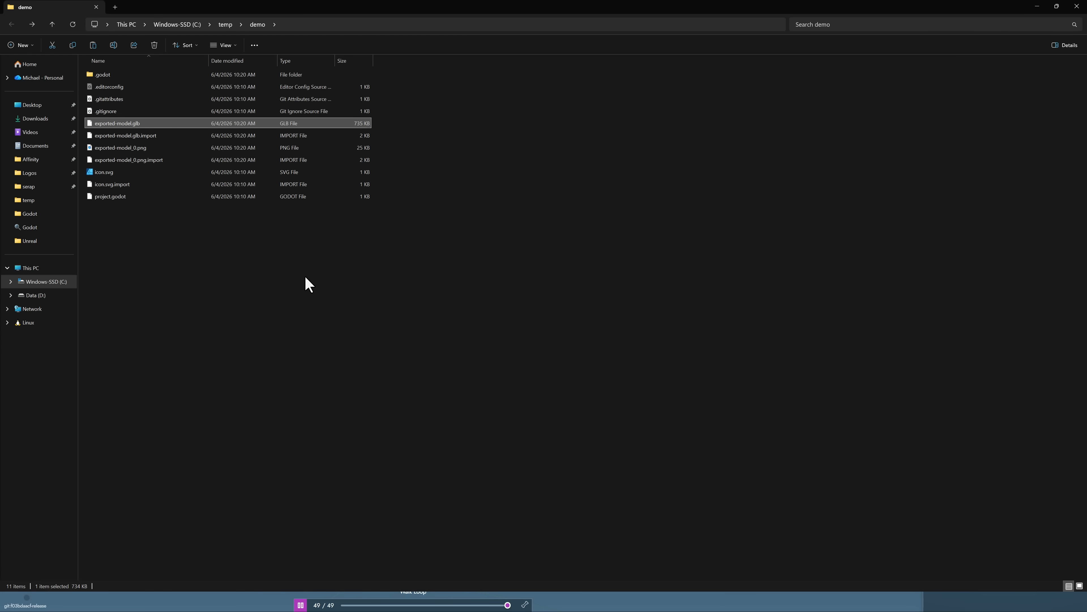
{"action": "left_click", "coordinate": [34, 119]}
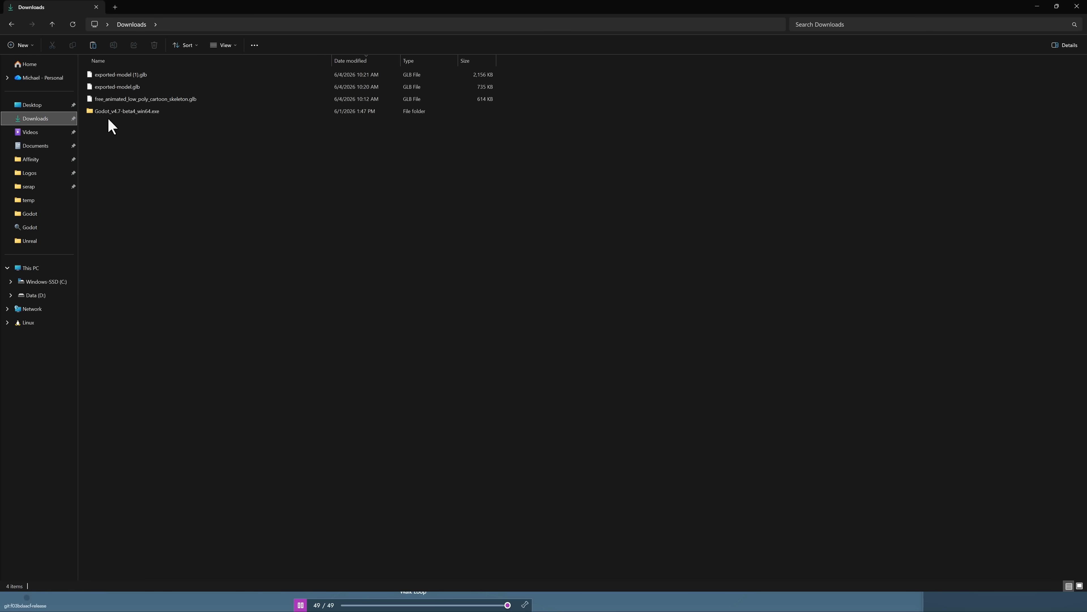
{"action": "left_click", "coordinate": [117, 77]}
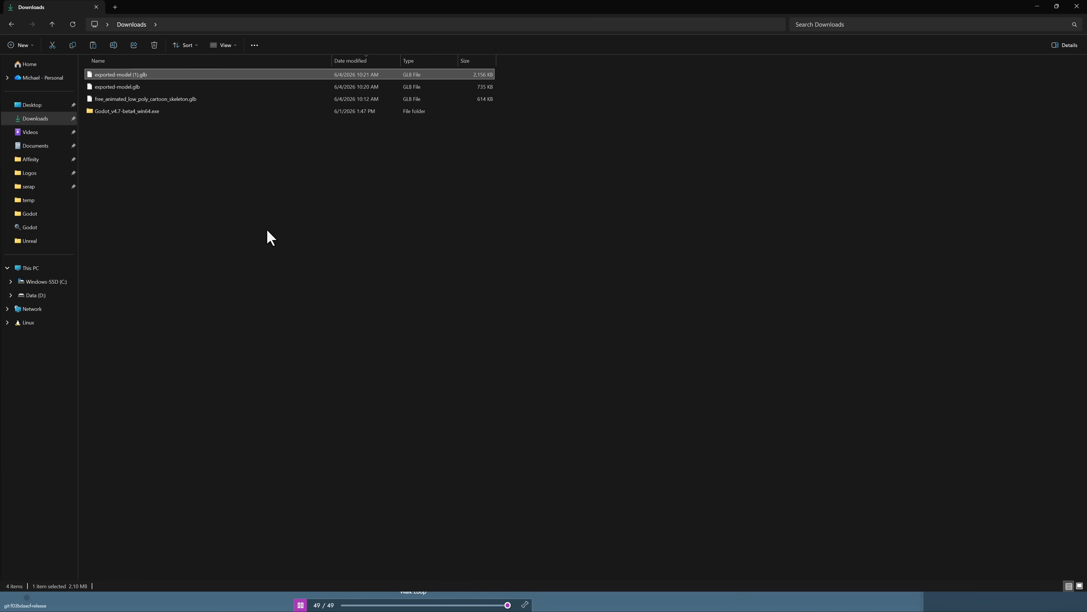
{"action": "key", "text": "ctrl+c"}
{"action": "key", "text": "alt+Left"}
{"action": "key", "text": "ctrl+v"}
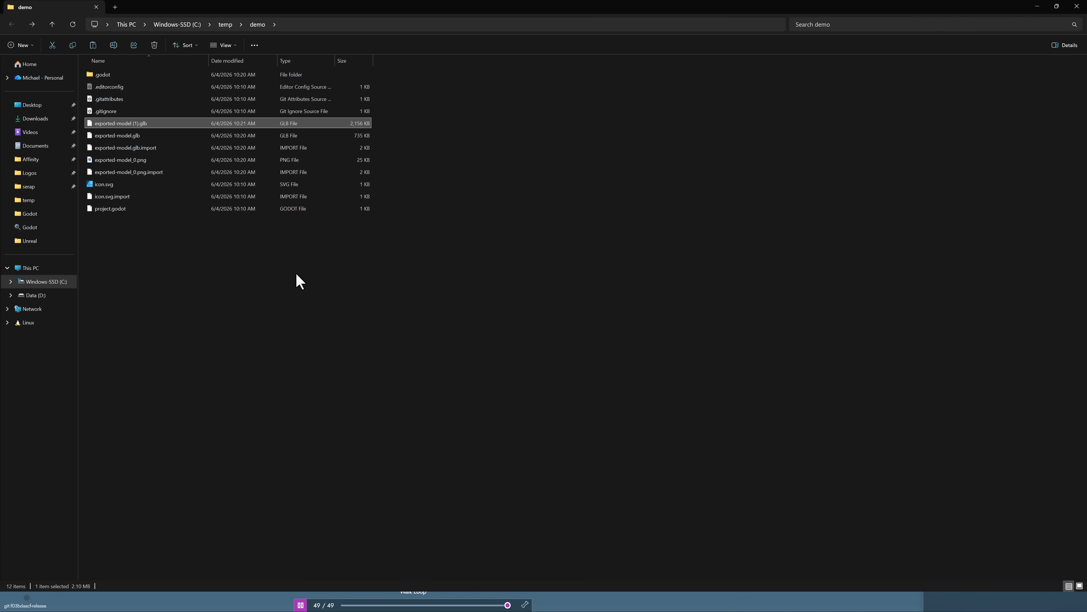
{"action": "key", "text": "alt+Tab"}
{"action": "key", "text": "alt+Tab"}
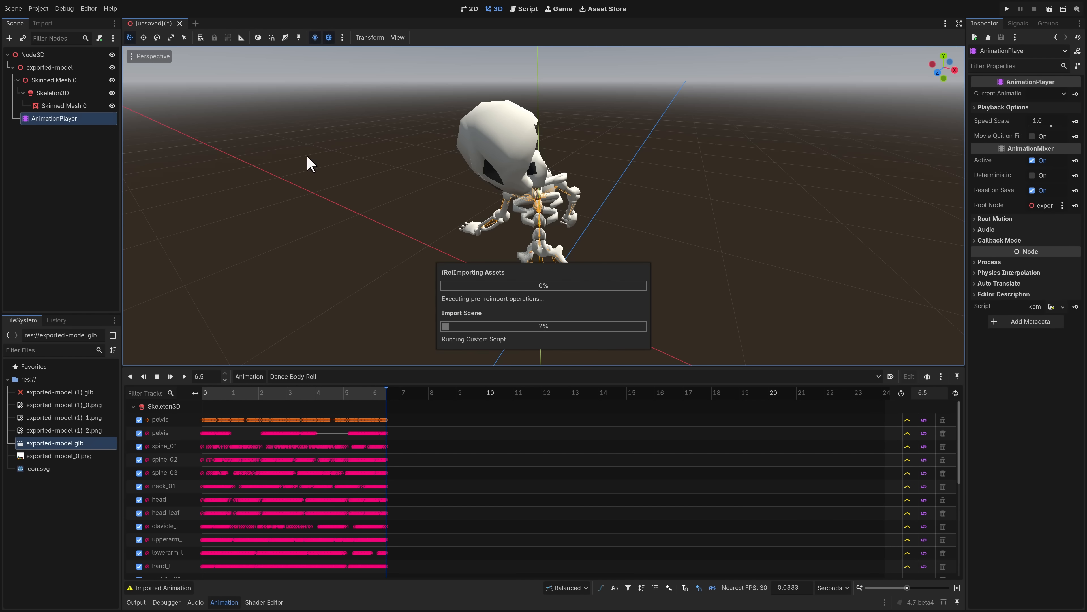
- Add exported-model (1).glb to the scene under the Node3D root, beside the skeleton
{"action": "scroll", "coordinate": [642, 229], "scroll_direction": "down", "scroll_amount": 5}
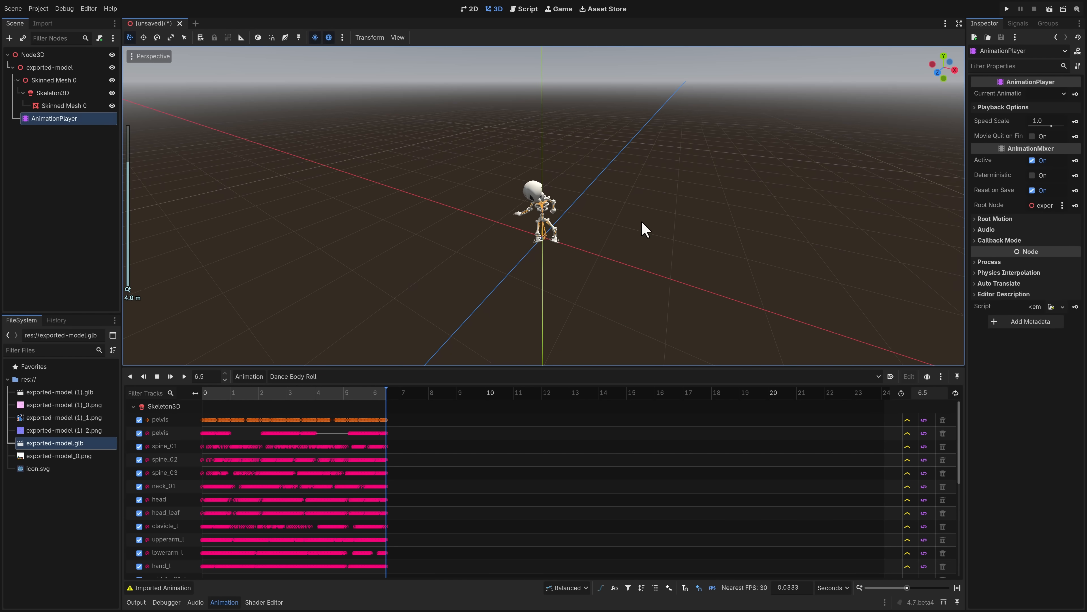
{"action": "left_click", "coordinate": [31, 55]}
{"action": "left_click_drag", "start_coordinate": [51, 392], "coordinate": [676, 266]}
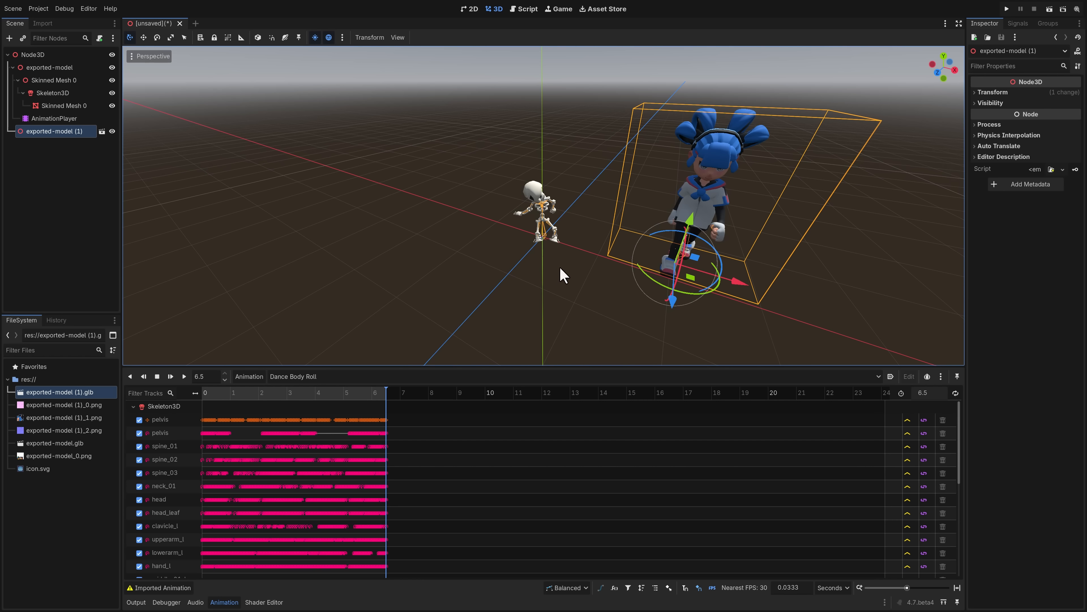
- Enable editable children on exported-model (1) and play the Walk animation from its AnimationPlayer
{"action": "right_click", "coordinate": [61, 131]}
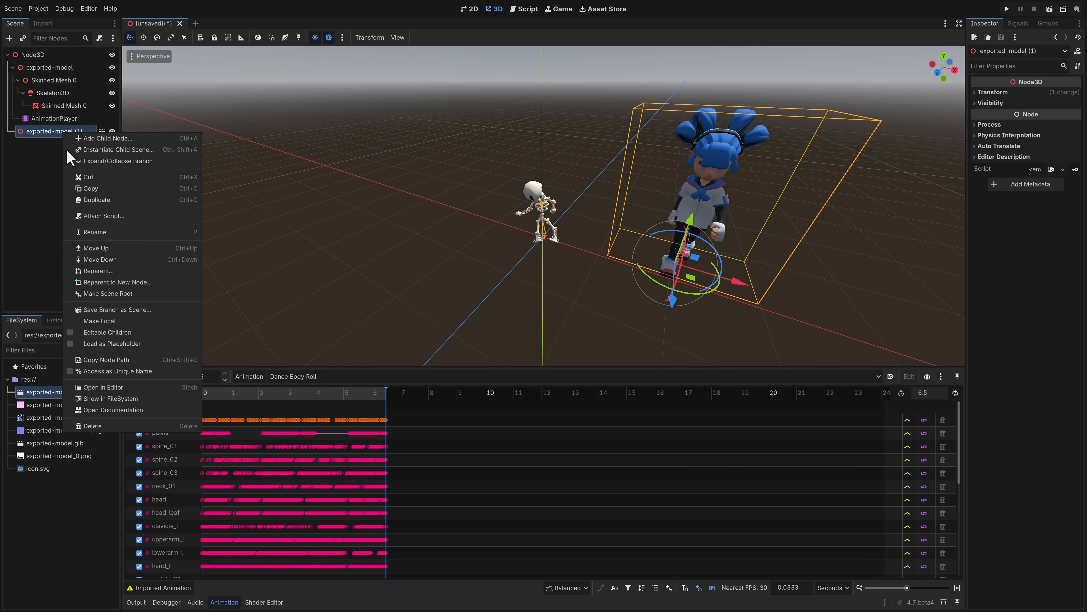
{"action": "left_click", "coordinate": [116, 331]}
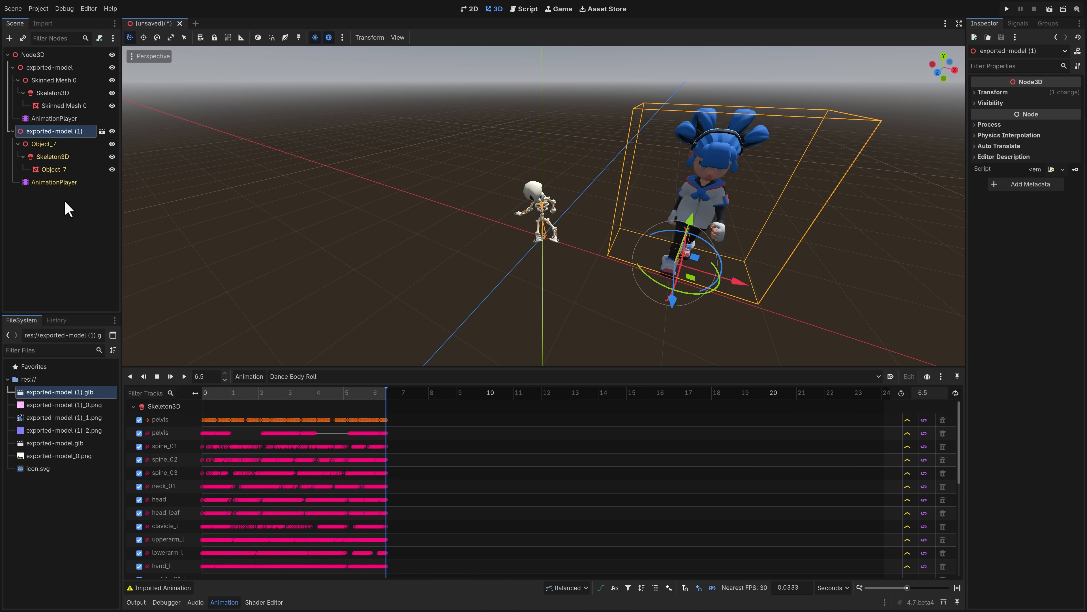
{"action": "left_click", "coordinate": [63, 183]}
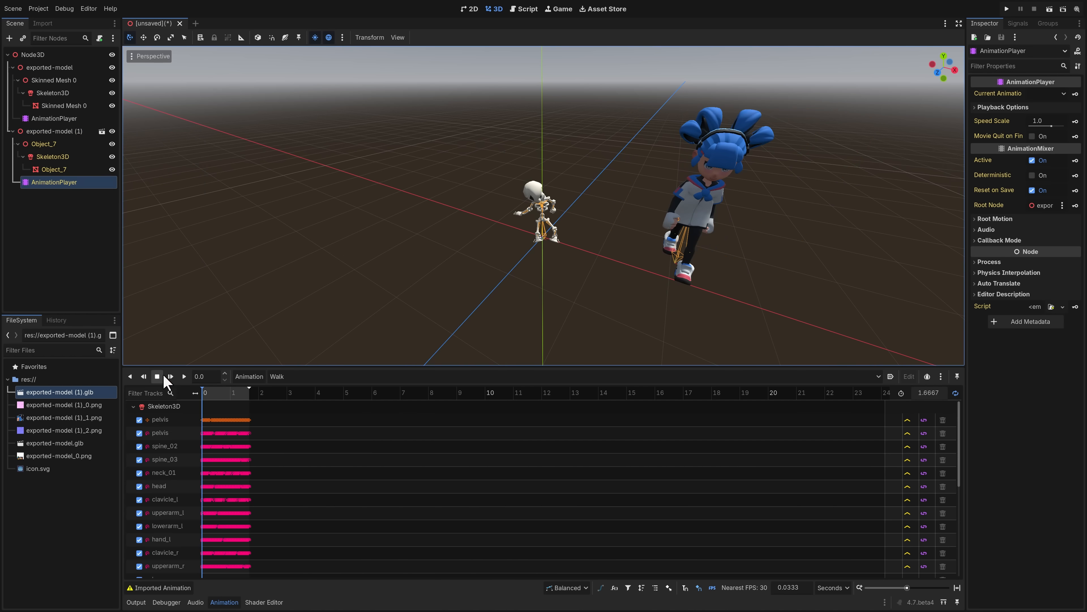
{"action": "left_click", "coordinate": [184, 376]}
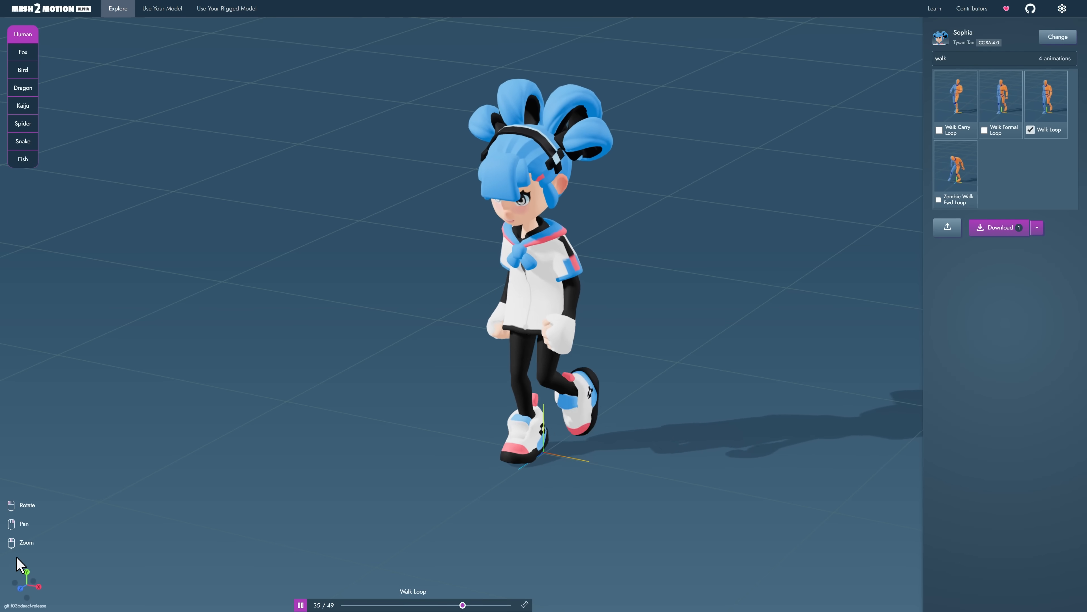
- Switch to Mesh2Motion in Chrome and clear the "walk" animation filter for Sophia
{"action": "left_click_drag", "start_coordinate": [958, 58], "coordinate": [881, 55]}
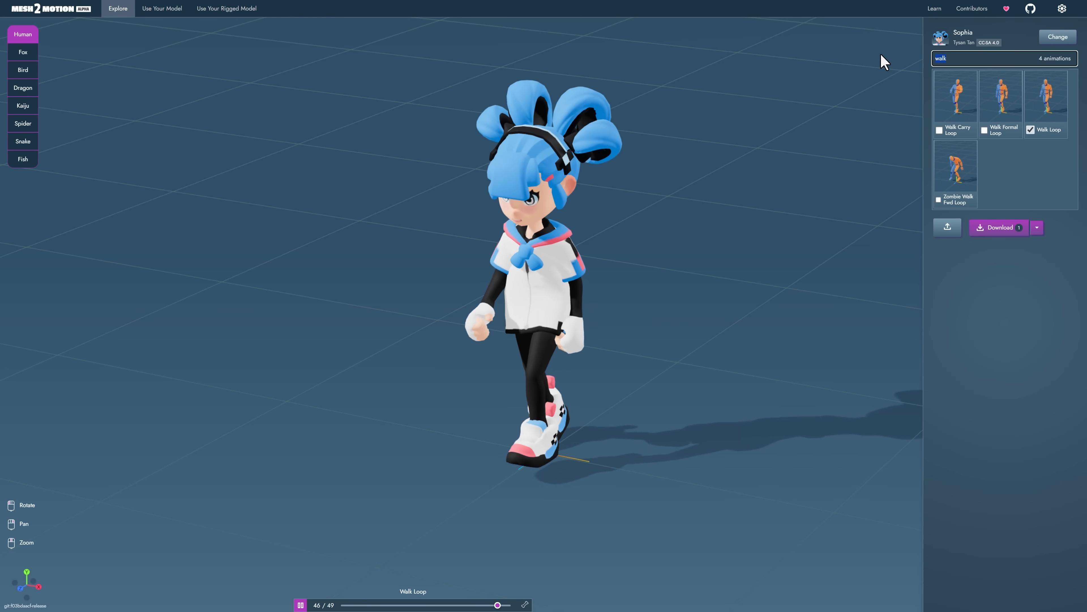
{"action": "key", "text": "BackSpace"}
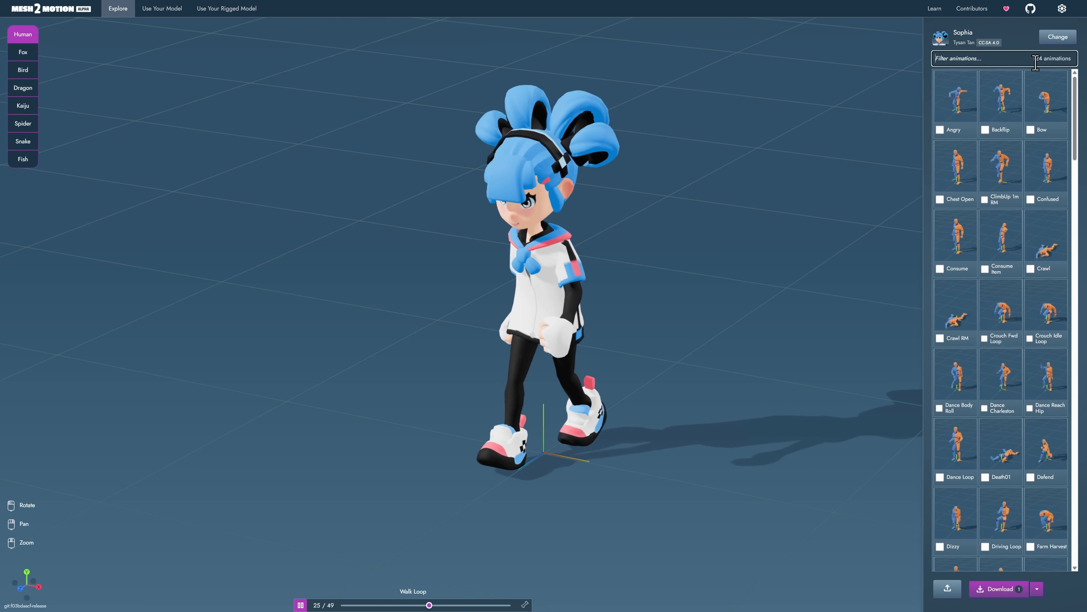
- Open Use Your Rigged Model, look through the Human bone list, and switch the Mesh2Motion skeleton to Bird
{"action": "left_click", "coordinate": [233, 9]}
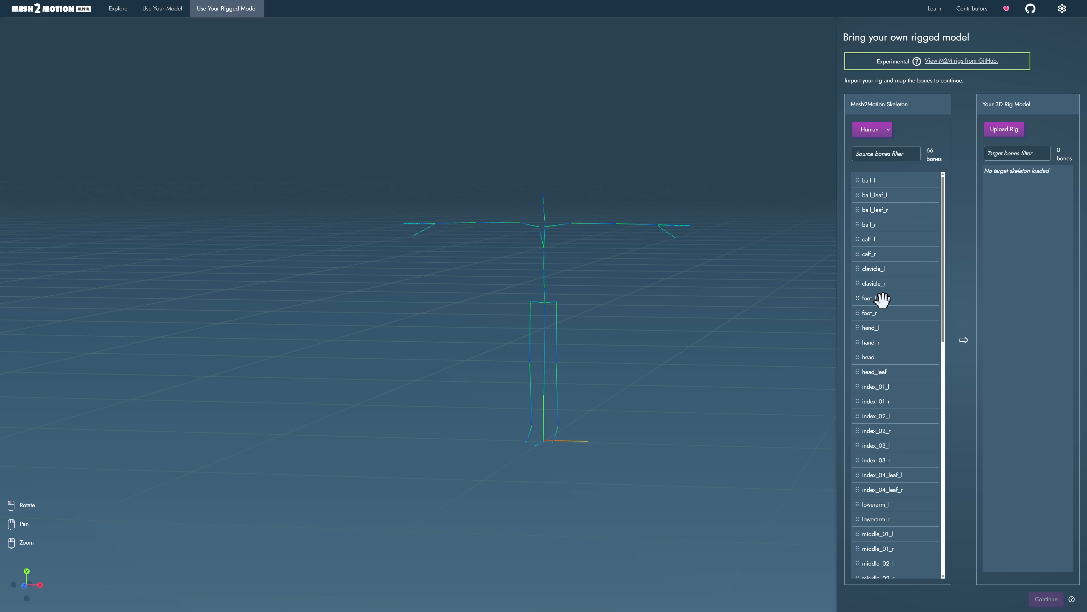
{"action": "scroll", "coordinate": [884, 345], "scroll_direction": "down", "scroll_amount": 5}
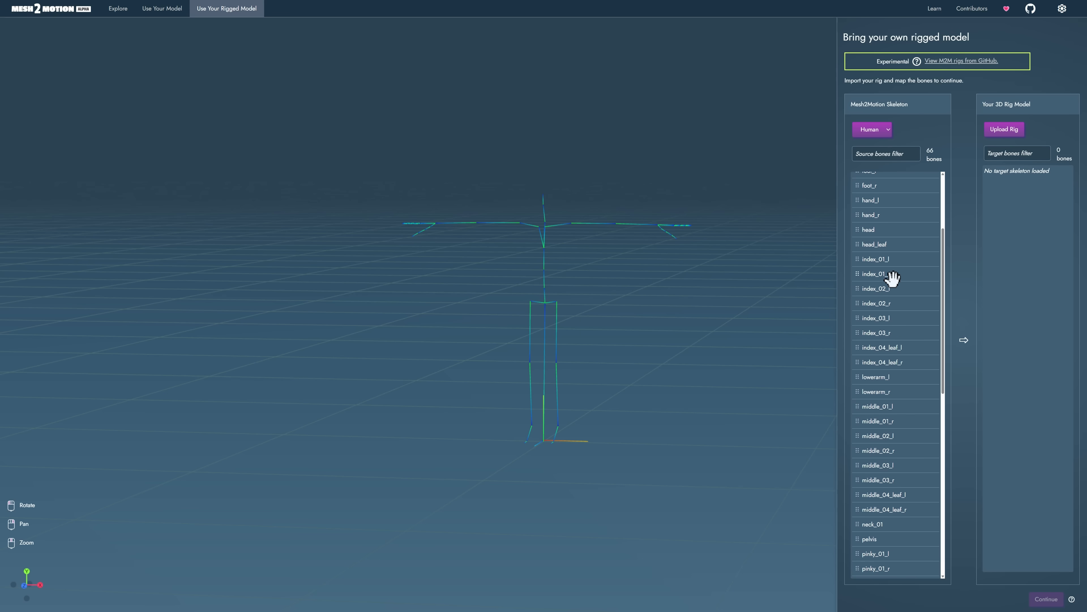
{"action": "scroll", "coordinate": [881, 356], "scroll_direction": "down", "scroll_amount": 8}
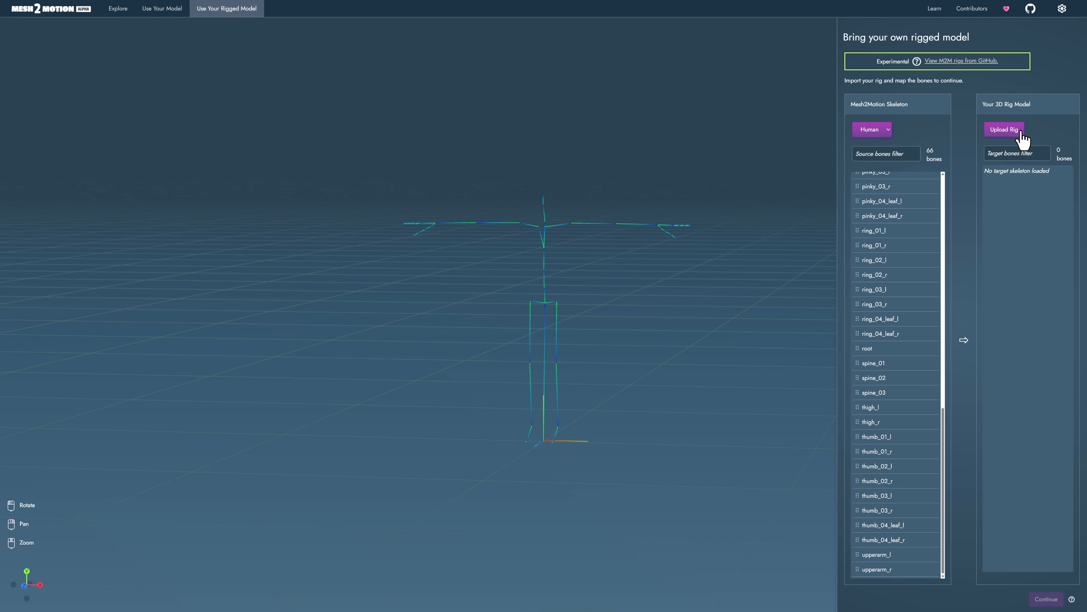
{"action": "left_click", "coordinate": [875, 139]}
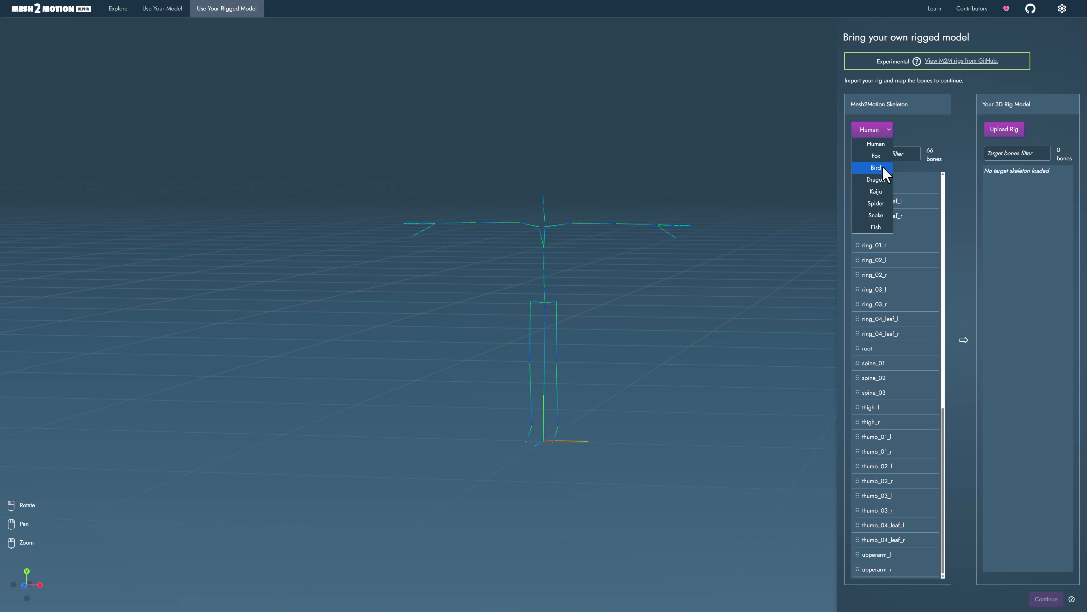
{"action": "left_click", "coordinate": [884, 170]}
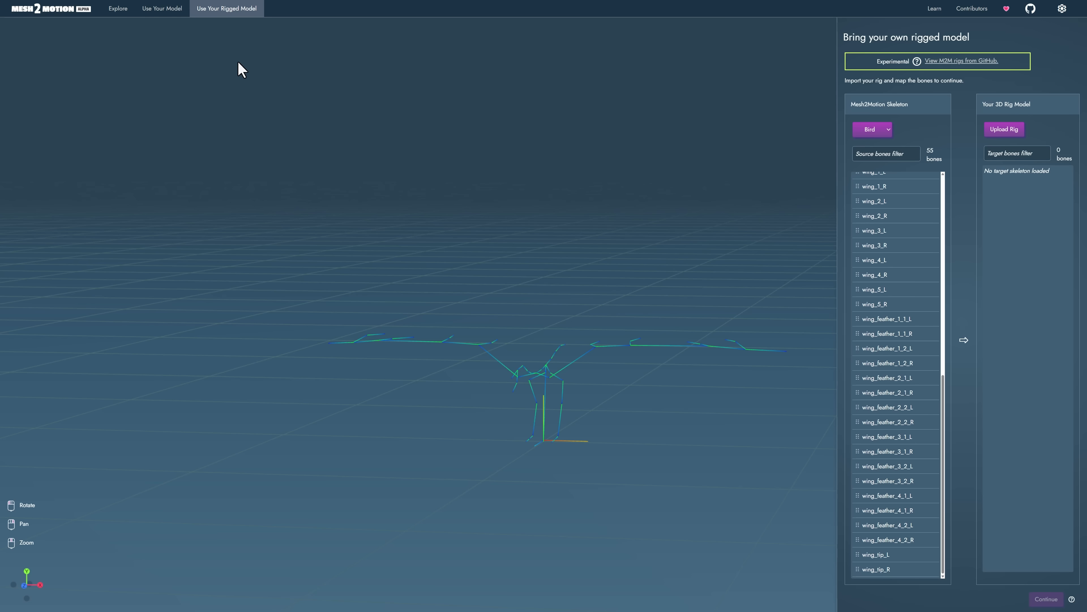
- Go to the Mesh2Motion home page and briefly leave full screen to check the site's address
{"action": "left_click", "coordinate": [52, 11]}
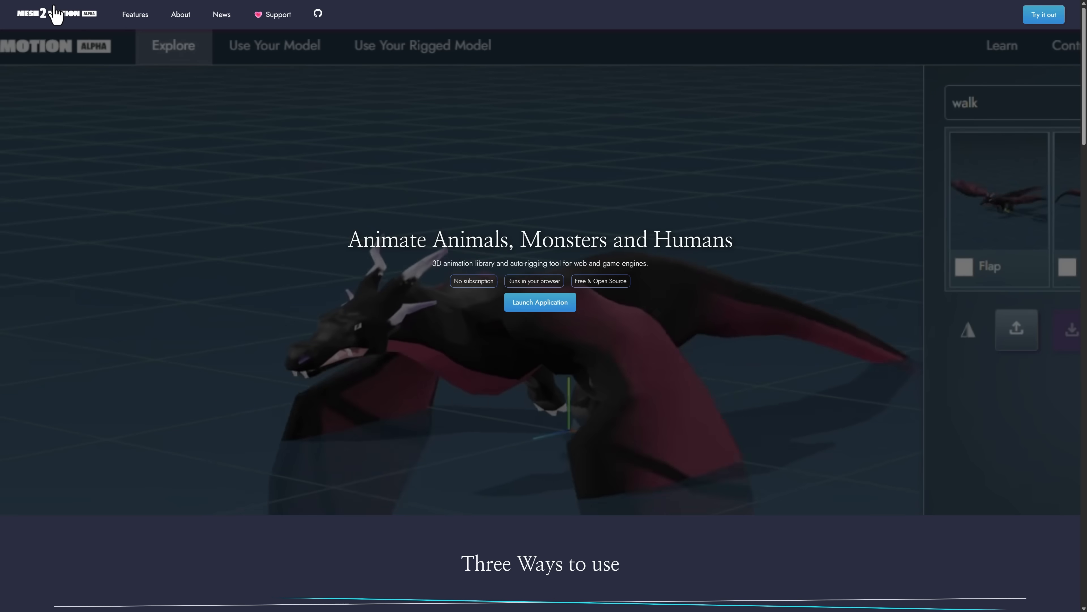
{"action": "key", "text": "F11"}
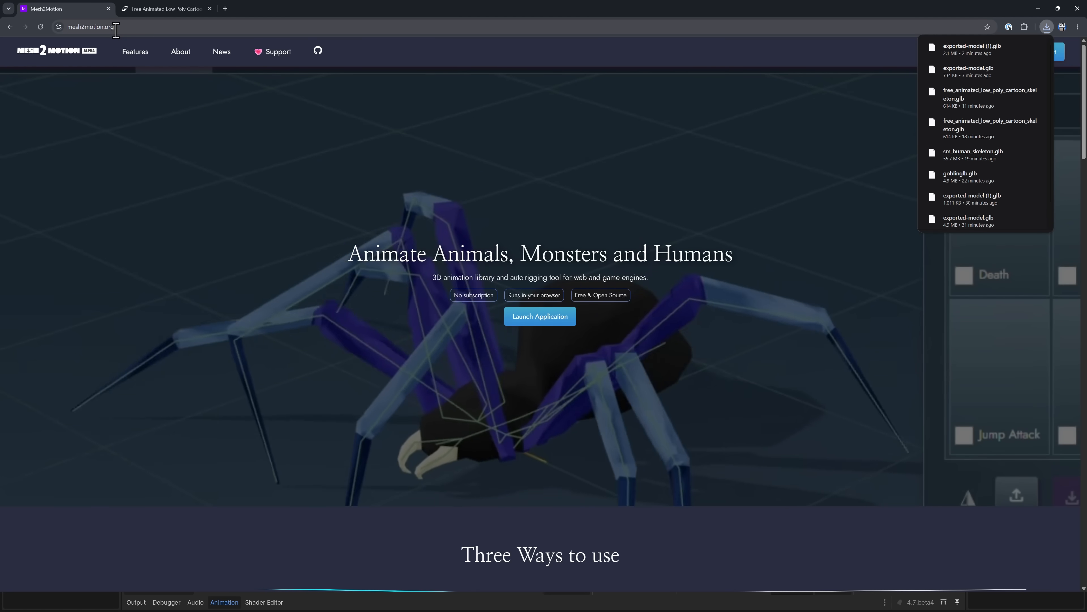
{"action": "left_click", "coordinate": [597, 57]}
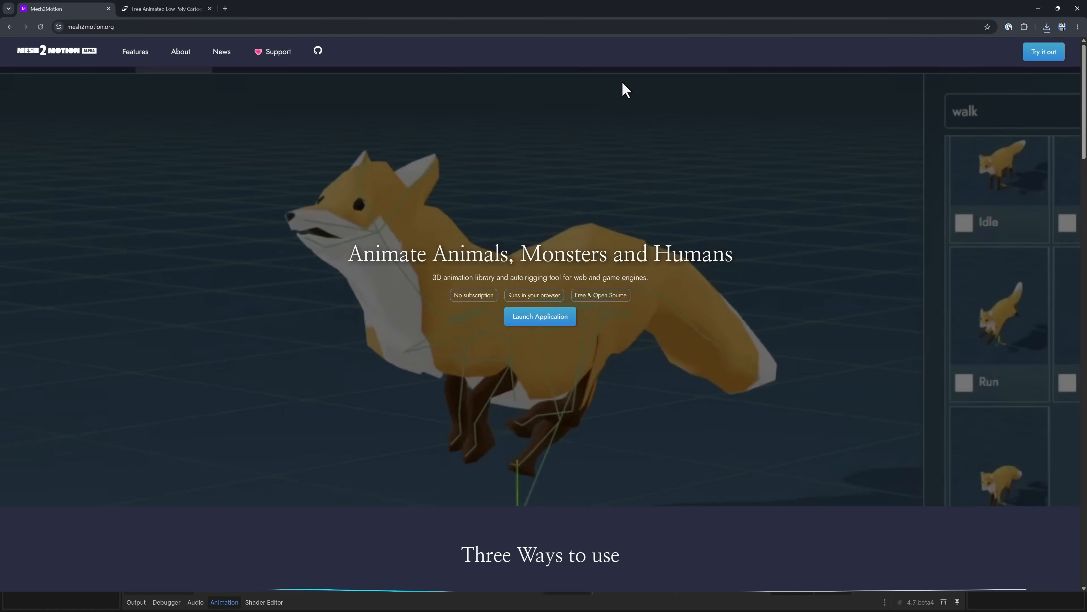
{"action": "key", "text": "F11"}
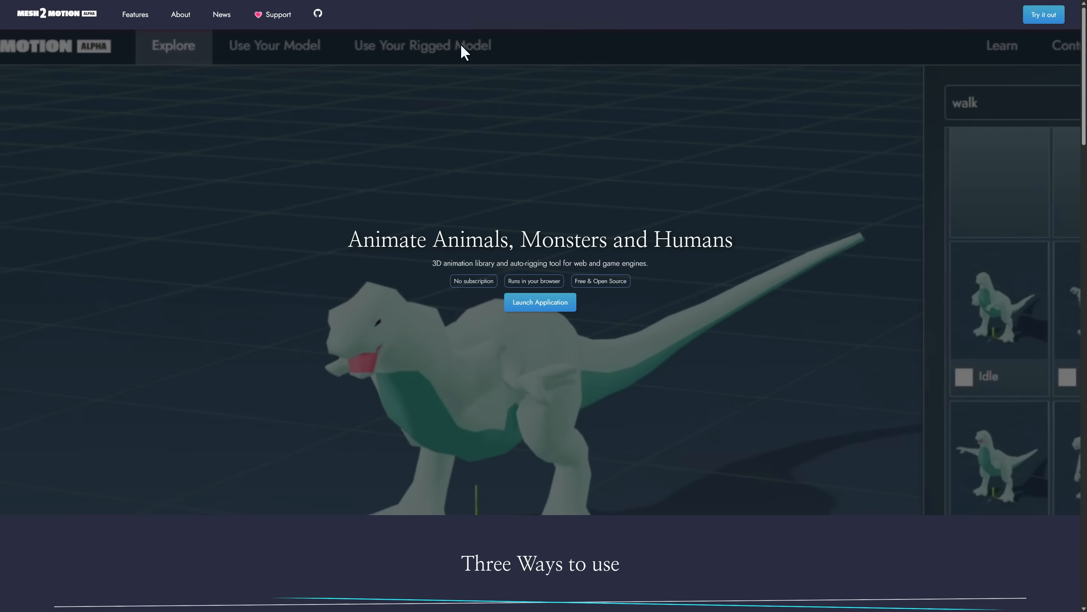
- Open the project's mesh2motion-app repository on GitHub and examine its license, file list and contributors
{"action": "left_click", "coordinate": [317, 14]}
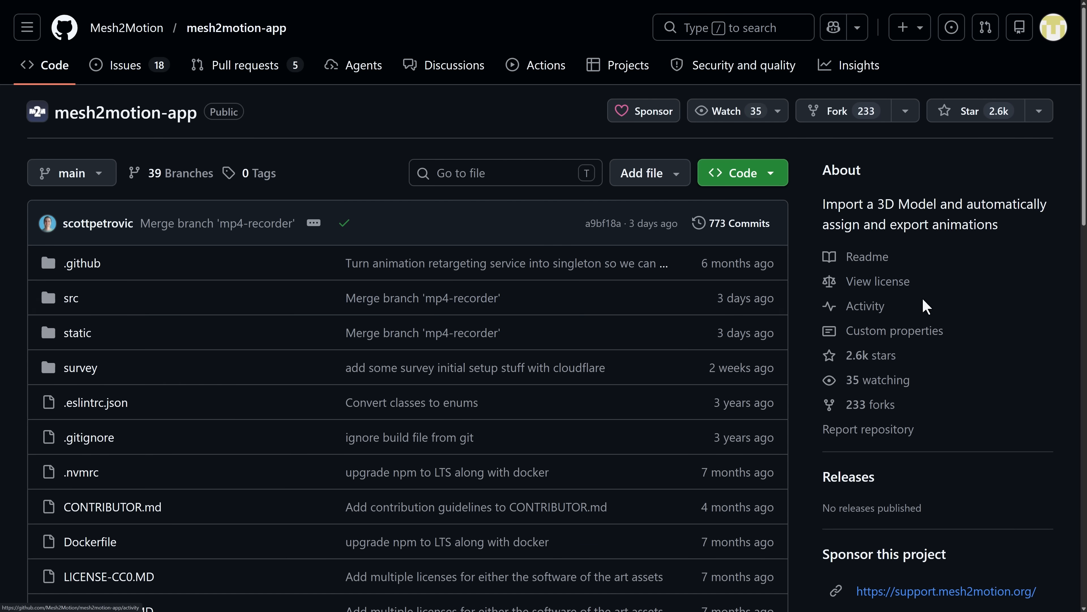
{"action": "left_click", "coordinate": [888, 282]}
{"action": "key", "text": "alt+Left"}
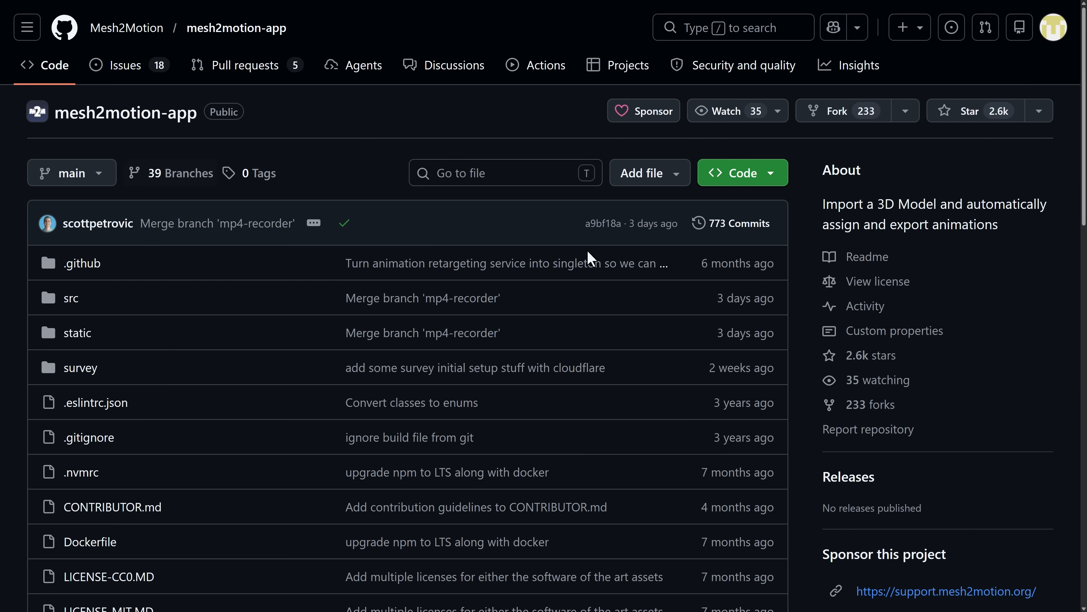
{"action": "scroll", "coordinate": [586, 236], "scroll_direction": "down", "scroll_amount": 2}
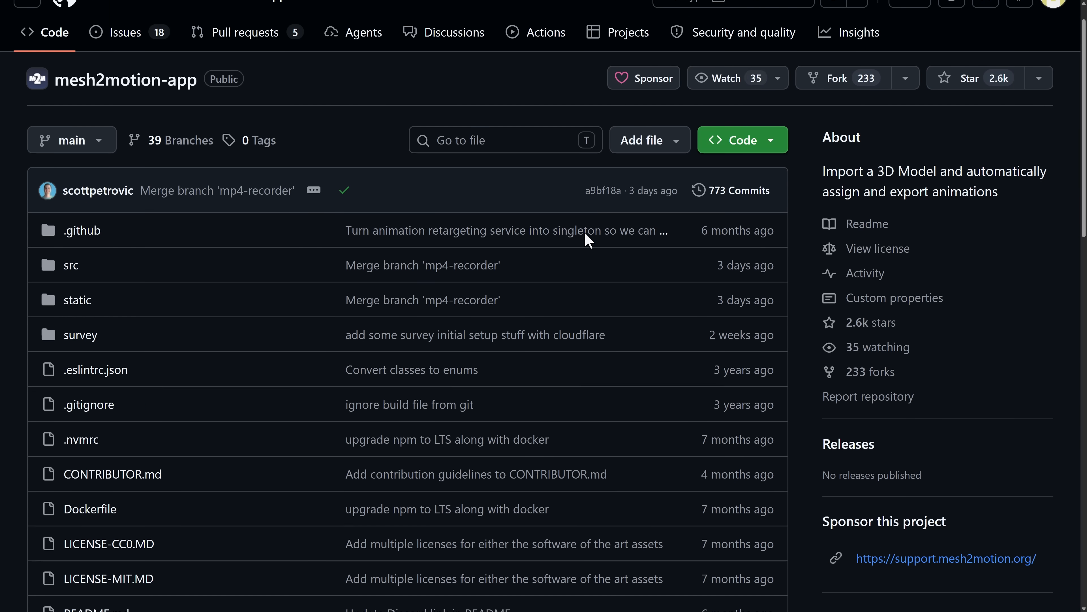
{"action": "scroll", "coordinate": [588, 240], "scroll_direction": "down", "scroll_amount": 5}
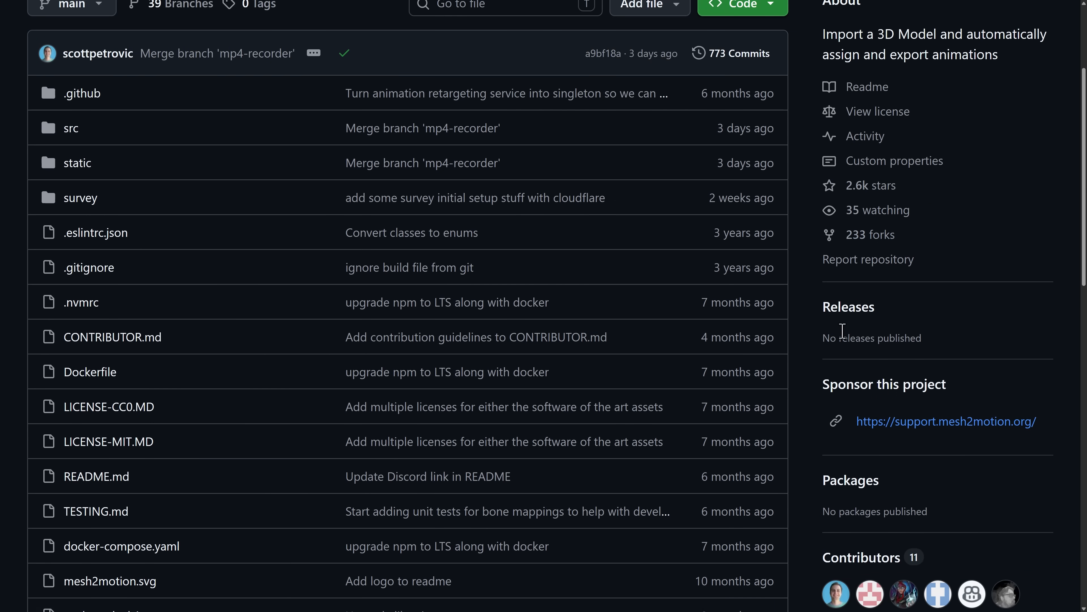
{"action": "scroll", "coordinate": [291, 285], "scroll_direction": "up", "scroll_amount": 1}
{"action": "scroll", "coordinate": [291, 285], "scroll_direction": "down", "scroll_amount": 15}
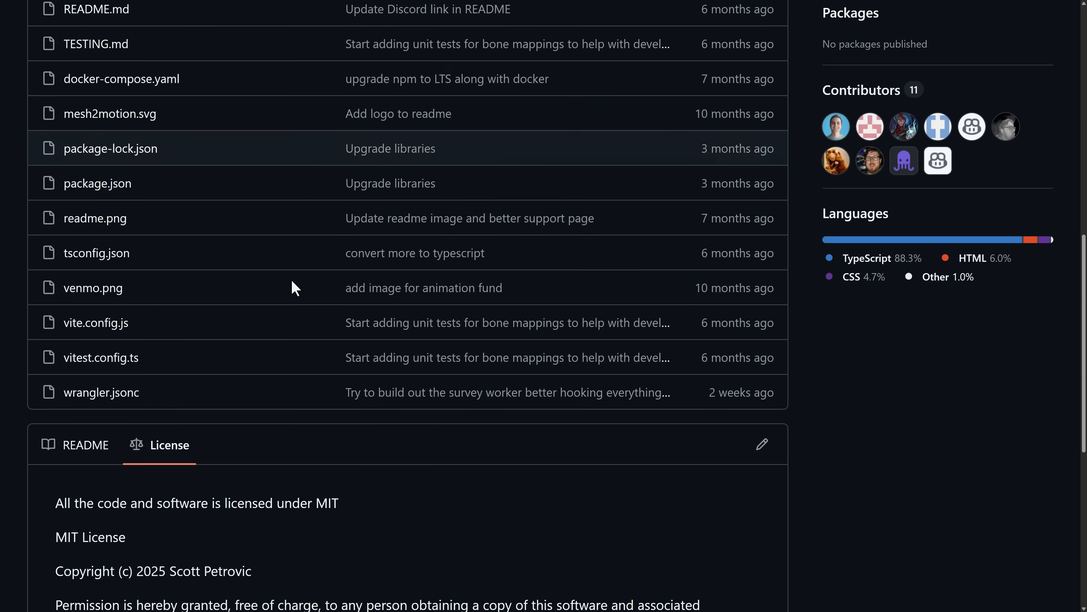
{"action": "scroll", "coordinate": [293, 240], "scroll_direction": "up", "scroll_amount": 20}
{"action": "scroll", "coordinate": [396, 299], "scroll_direction": "down", "scroll_amount": 15}
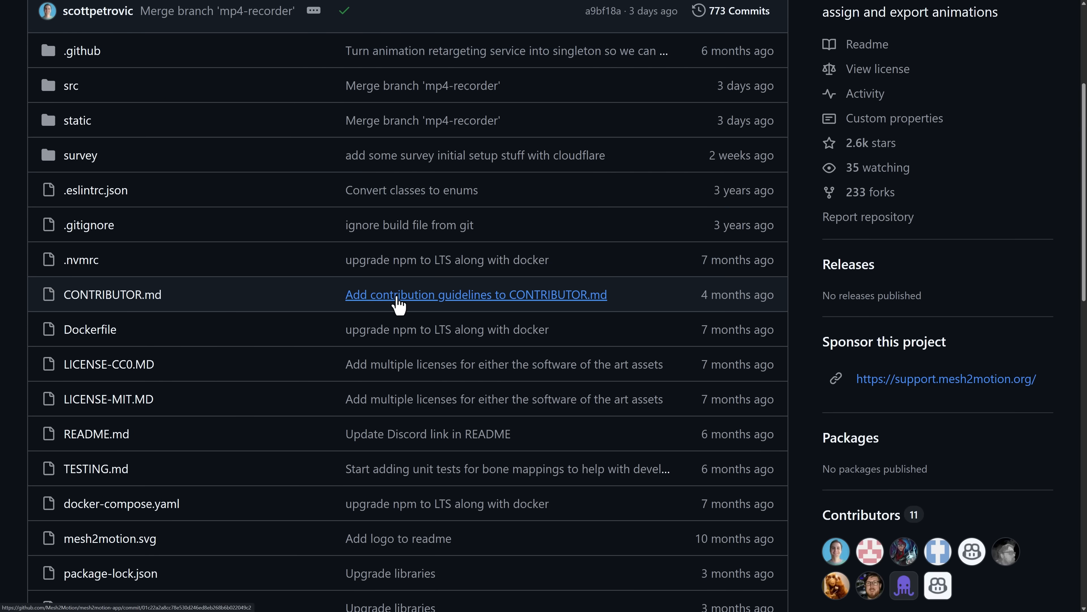
{"action": "scroll", "coordinate": [396, 295], "scroll_direction": "up", "scroll_amount": 20}
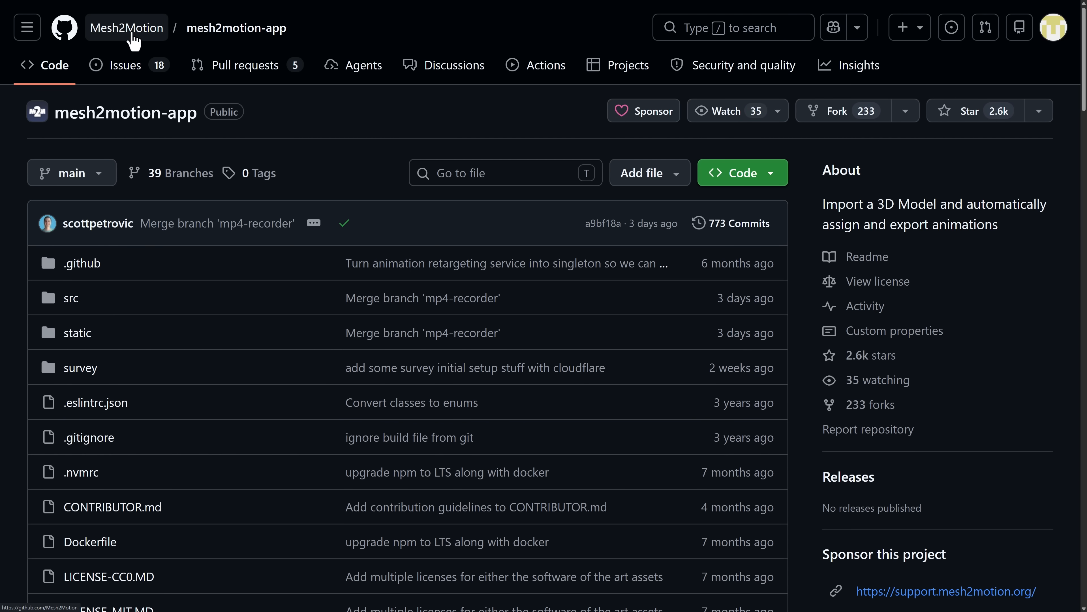
- Go to the Mesh2Motion organization page, look through its README and repositories, and open mesh2motion-assets
{"action": "left_click", "coordinate": [128, 31]}
{"action": "scroll", "coordinate": [441, 263], "scroll_direction": "down", "scroll_amount": 8}
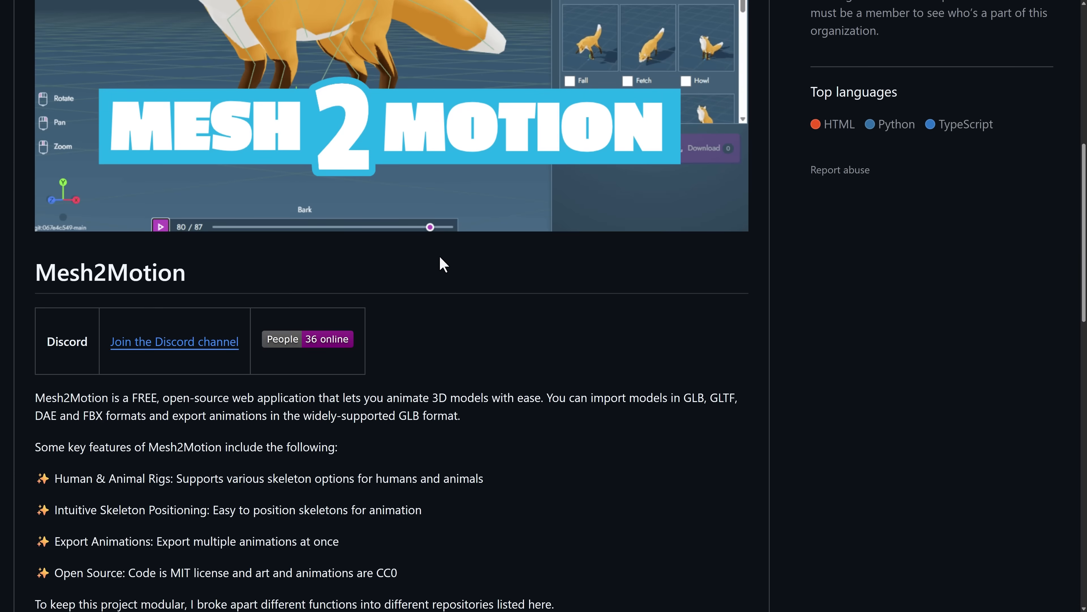
{"action": "scroll", "coordinate": [441, 264], "scroll_direction": "down", "scroll_amount": 12}
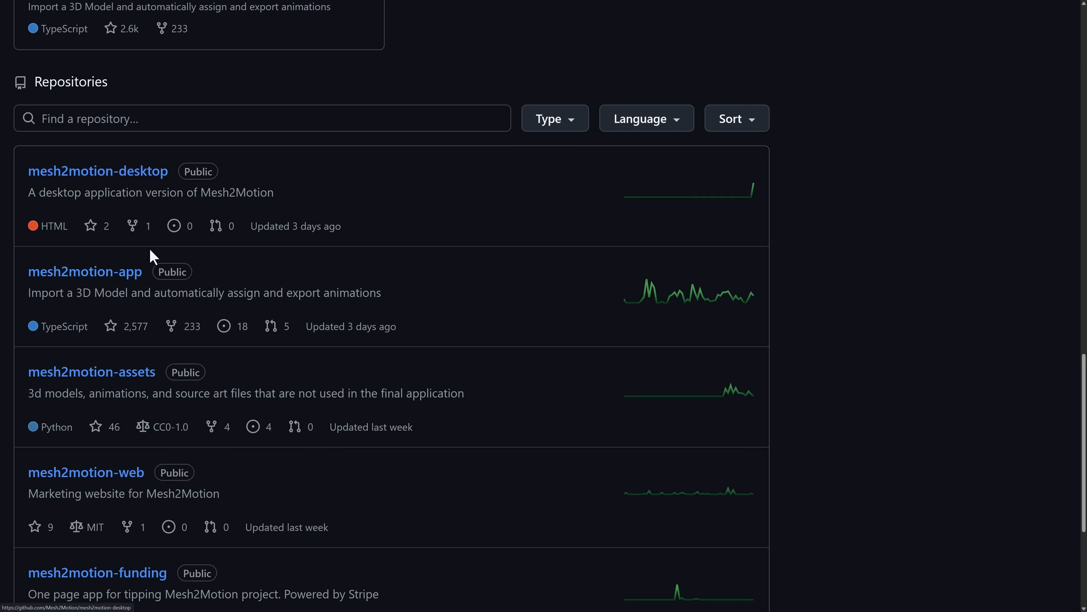
{"action": "left_click", "coordinate": [129, 383]}
{"action": "scroll", "coordinate": [164, 262], "scroll_direction": "down", "scroll_amount": 1}
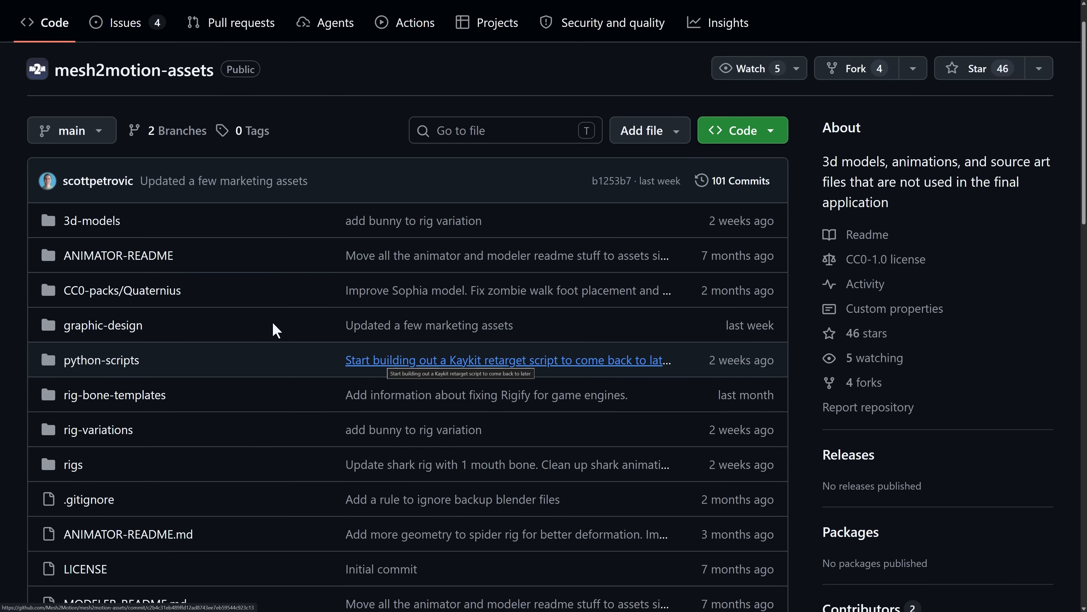
- Examine the rigs and 3d-models folders of mesh2motion-assets, then highlight the Quaternius part of the CC0-packs folder name
{"action": "left_click", "coordinate": [73, 464]}
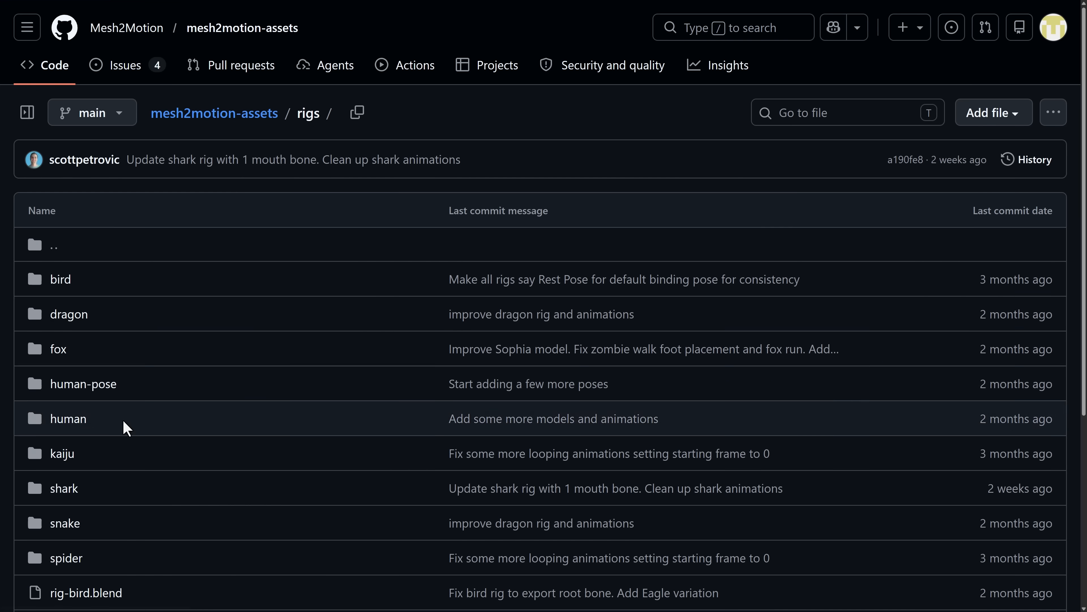
{"action": "scroll", "coordinate": [121, 428], "scroll_direction": "down", "scroll_amount": 2}
{"action": "key", "text": "alt+Left"}
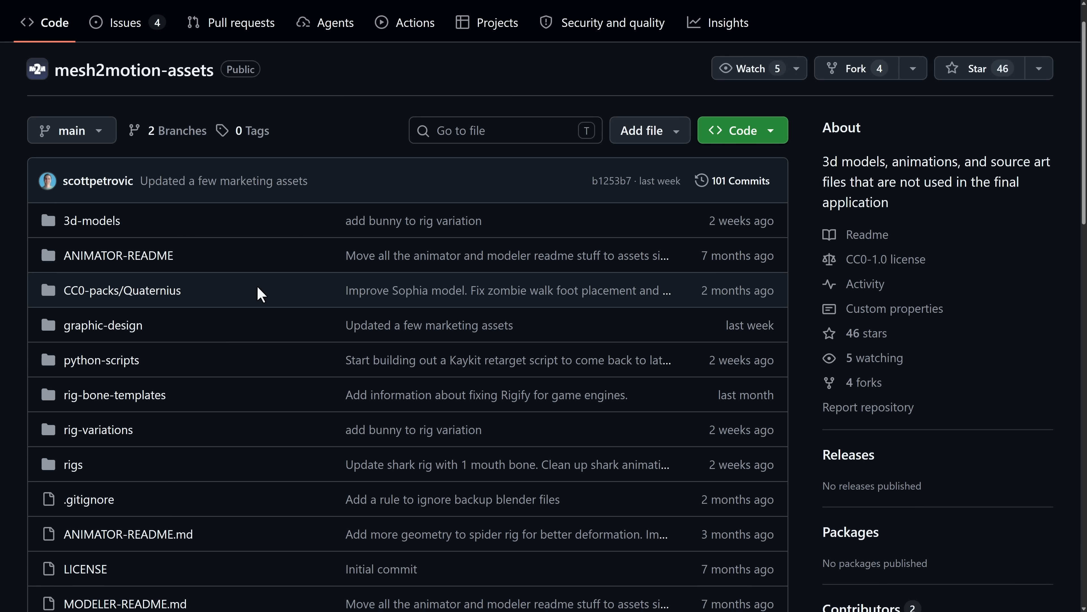
{"action": "left_click", "coordinate": [106, 222]}
{"action": "scroll", "coordinate": [318, 342], "scroll_direction": "down", "scroll_amount": 10}
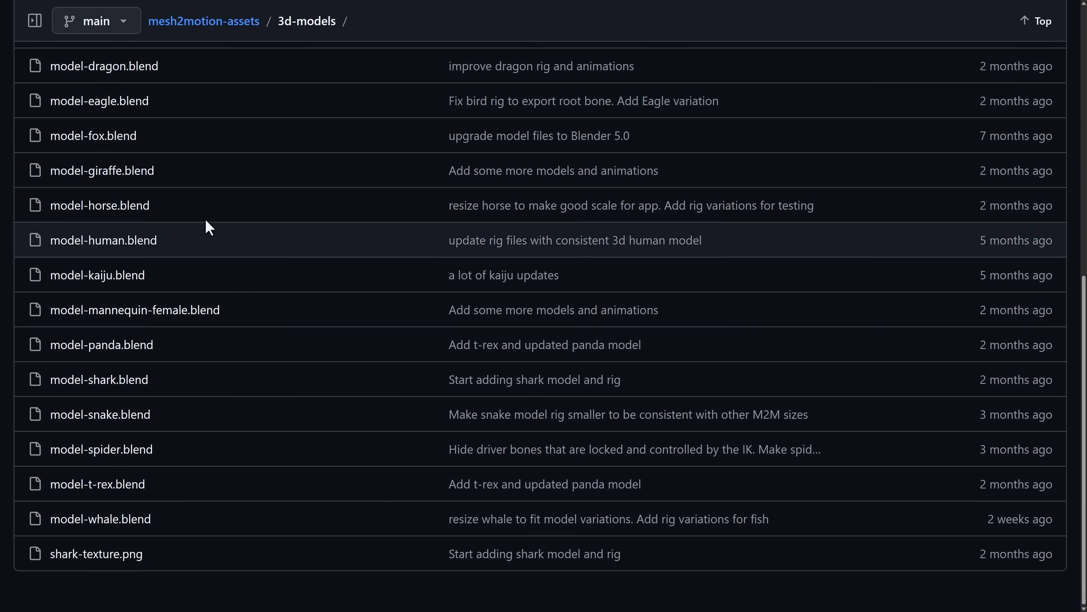
{"action": "key", "text": "alt+Left"}
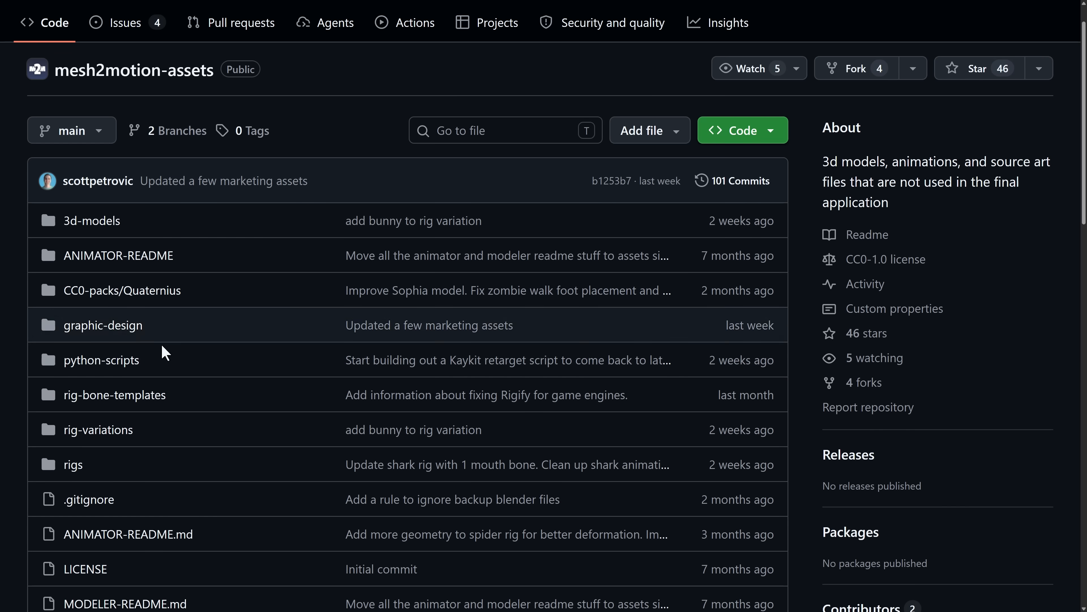
{"action": "left_click_drag", "start_coordinate": [192, 292], "coordinate": [120, 292]}
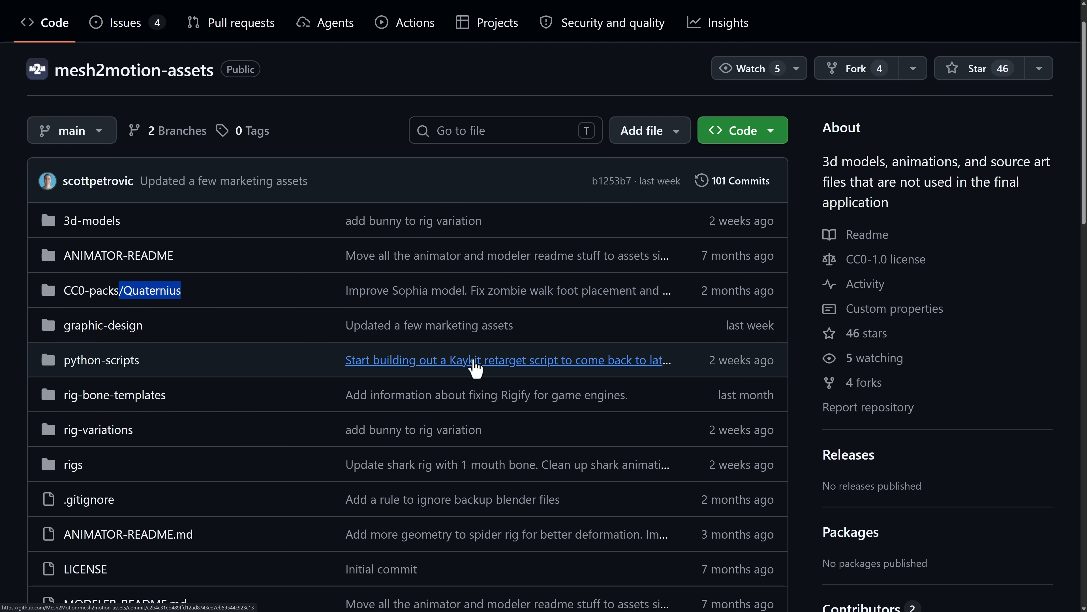
- Return to the Mesh2Motion organization page and view the start of its README
{"action": "key", "text": "alt+Left"}
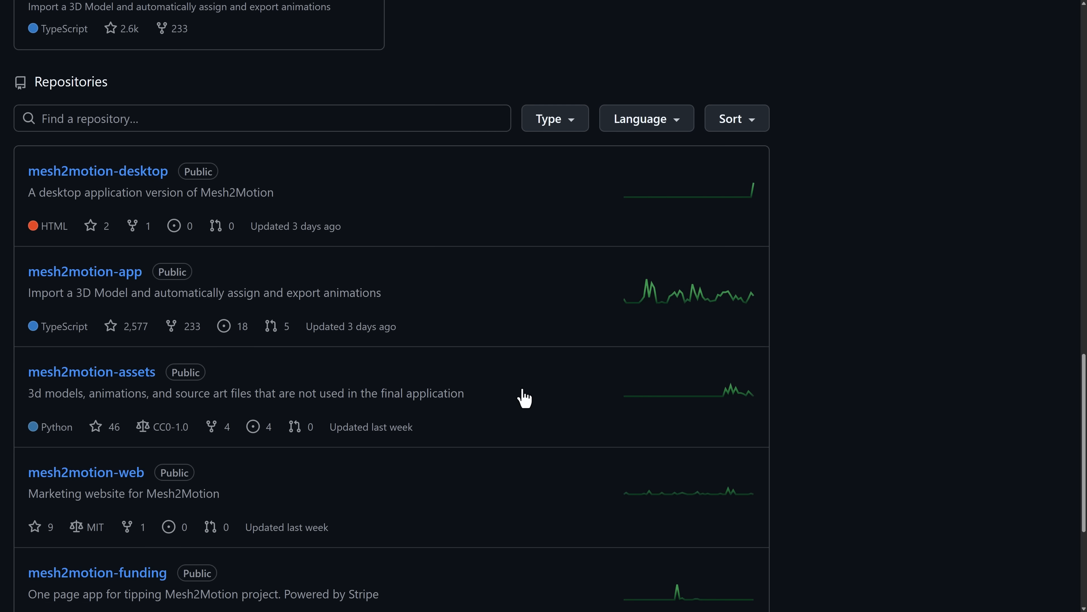
{"action": "scroll", "coordinate": [541, 380], "scroll_direction": "up", "scroll_amount": 15}
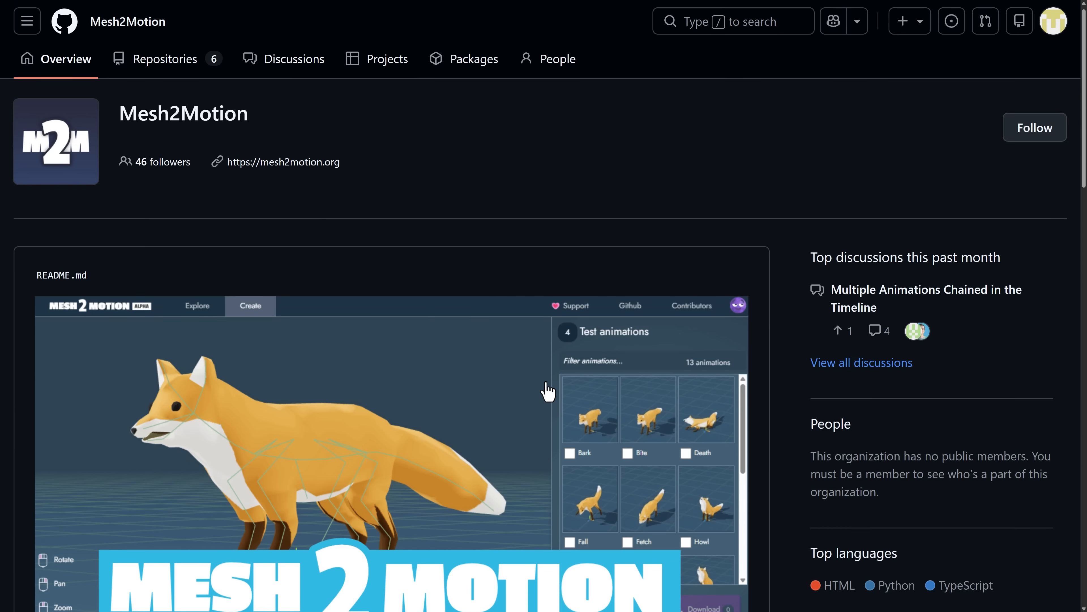
{"action": "scroll", "coordinate": [546, 387], "scroll_direction": "down", "scroll_amount": 3}
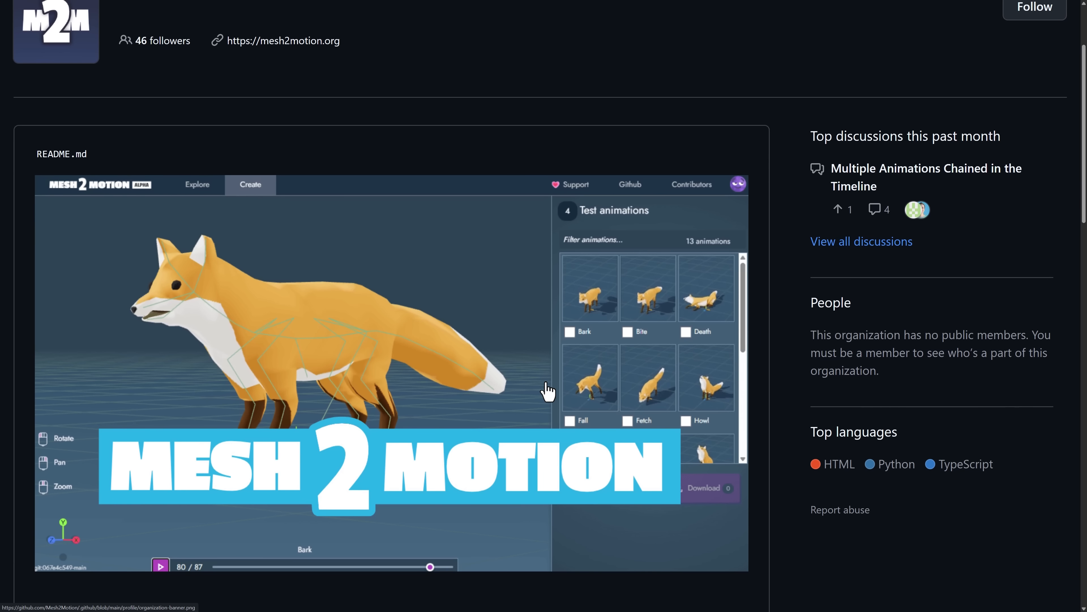